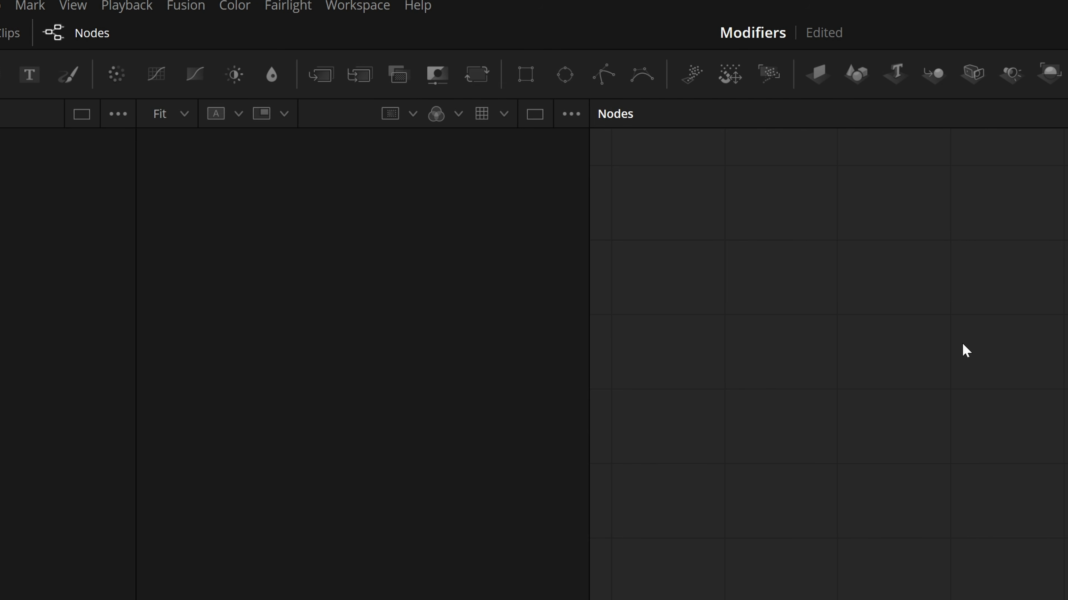
{"action": "left_click", "coordinate": [348, 5]}
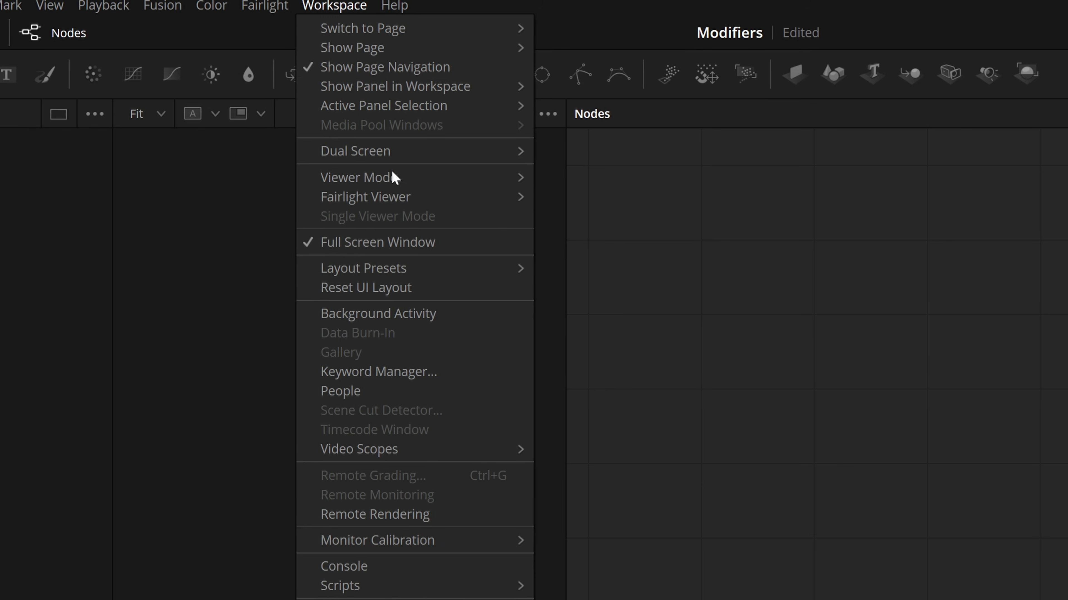
{"action": "mouse_move", "coordinate": [483, 266]}
{"action": "mouse_move", "coordinate": [614, 316]}
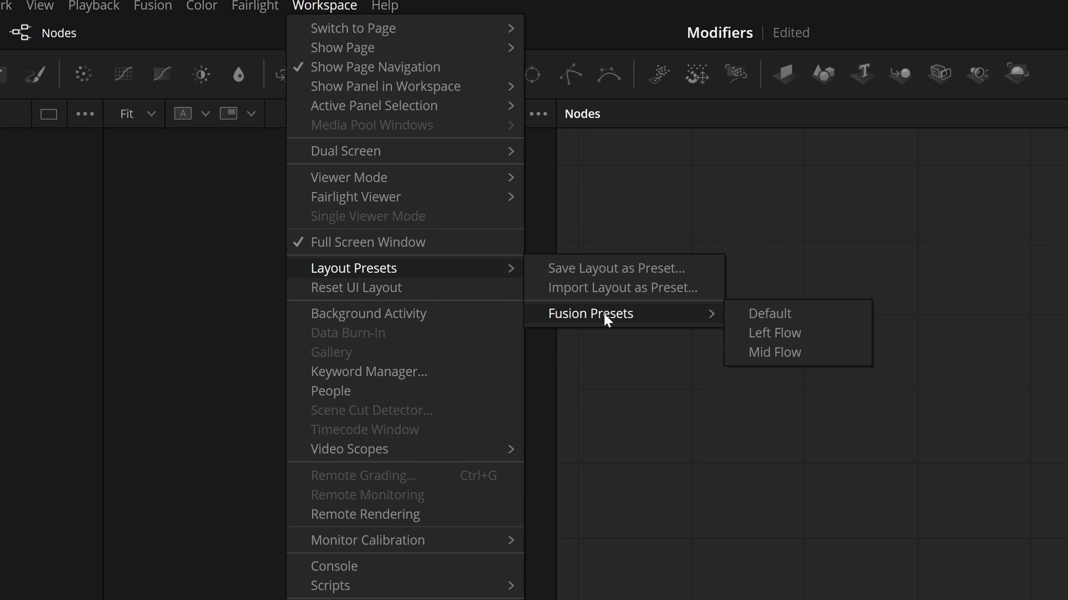
{"action": "left_click", "coordinate": [710, 457]}
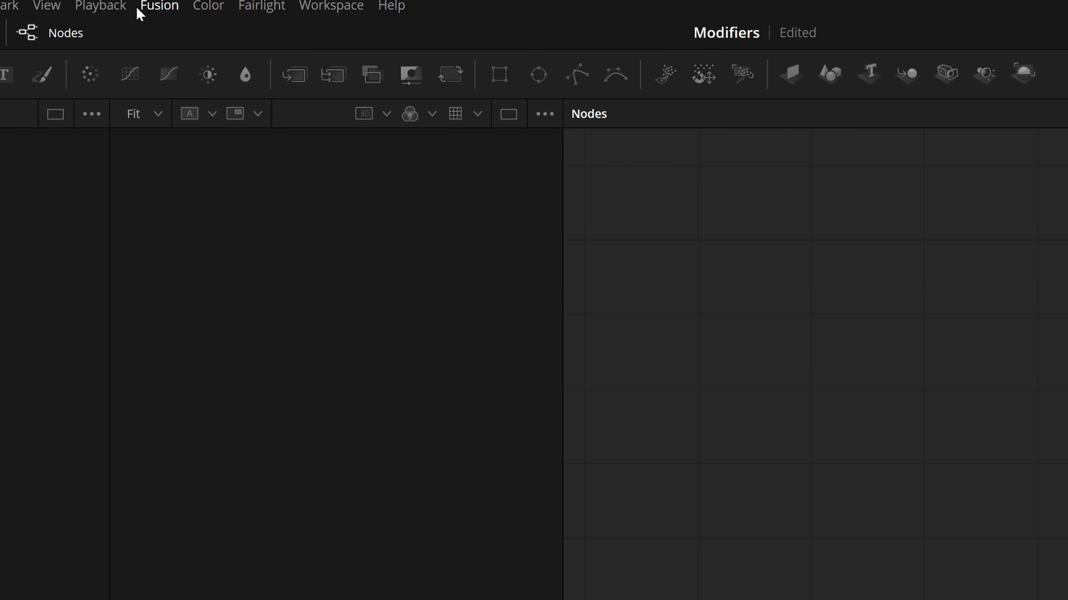
{"action": "left_click", "coordinate": [156, 4]}
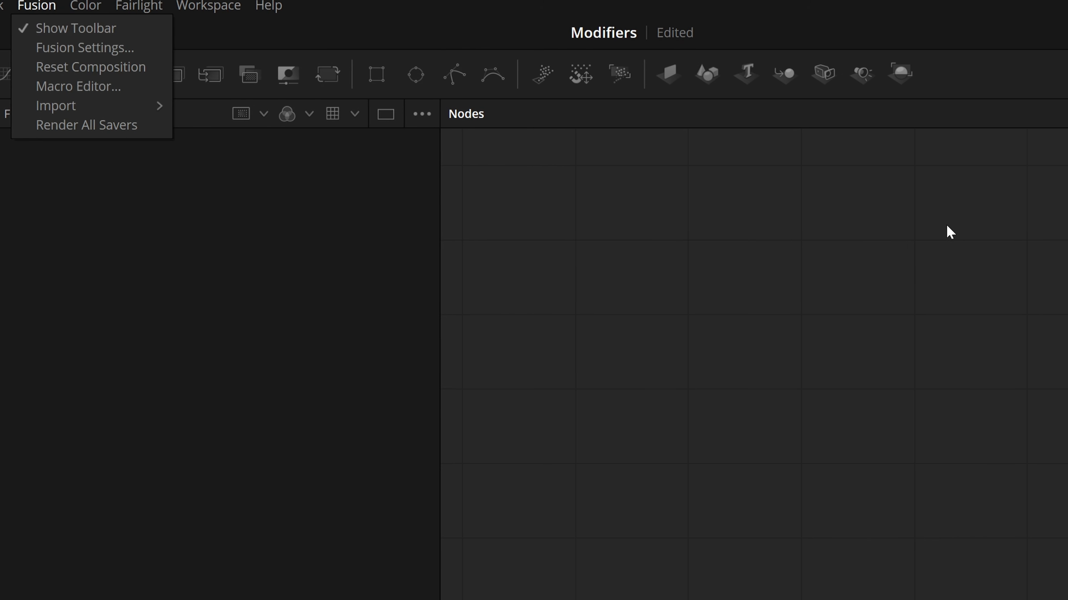
{"action": "right_click", "coordinate": [562, 69]}
{"action": "left_click", "coordinate": [256, 396]}
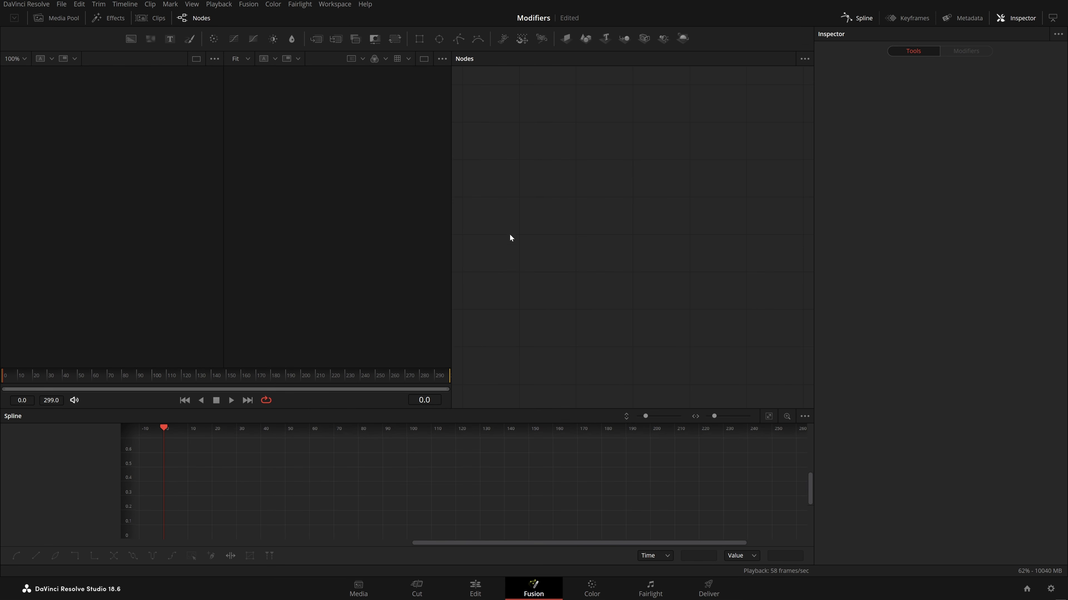
Step: Add a Rectangle node, show it in a single viewer, and resize it to about 0.286 wide and 0.105 high
{"action": "left_click_drag", "start_coordinate": [419, 38], "coordinate": [554, 127]}
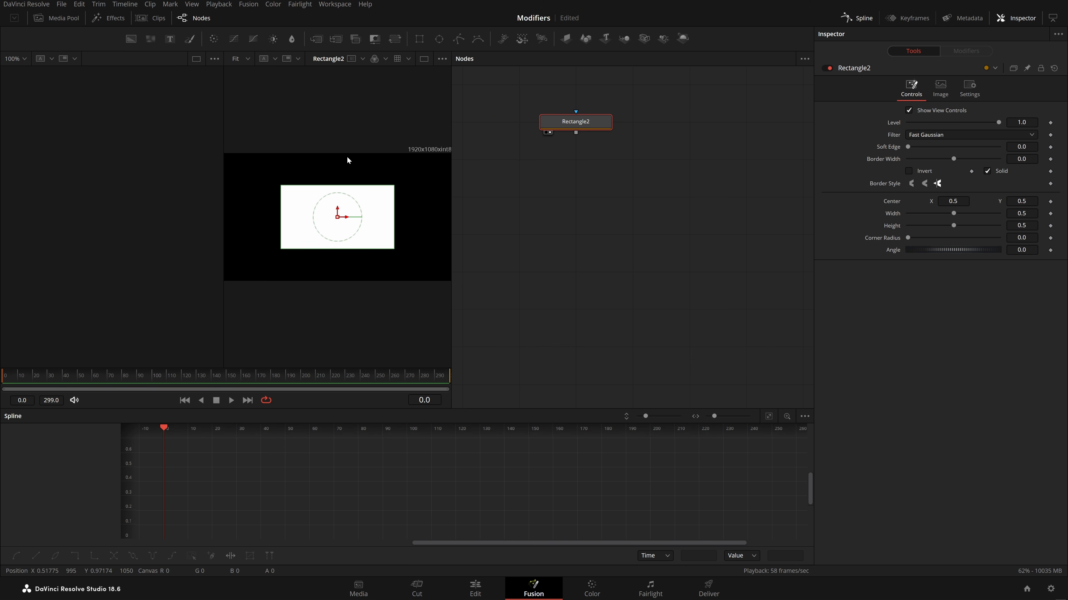
{"action": "left_click", "coordinate": [426, 61]}
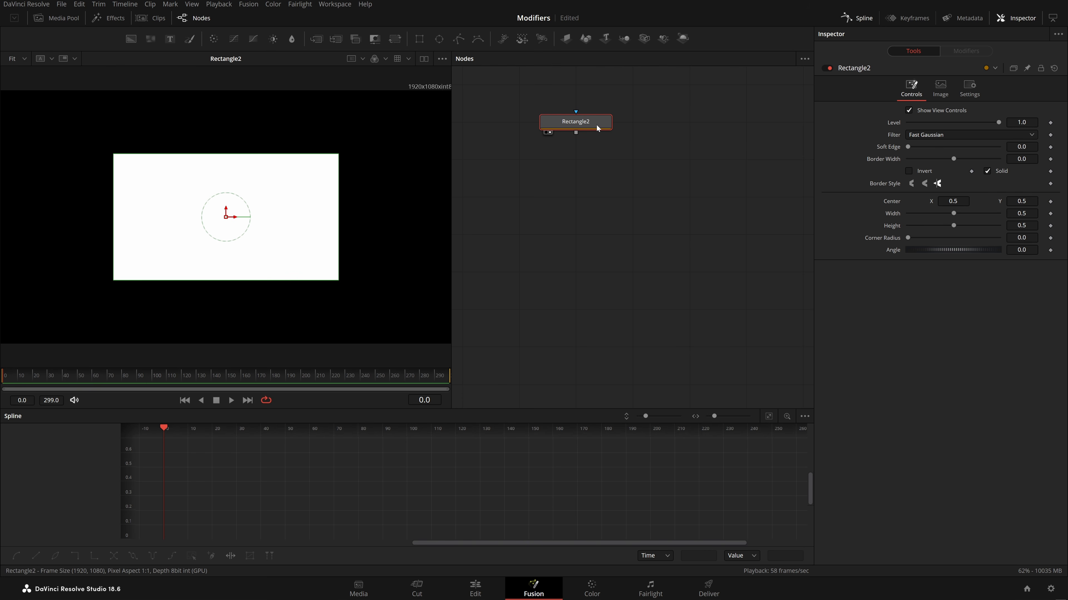
{"action": "left_click_drag", "start_coordinate": [336, 281], "coordinate": [290, 230]}
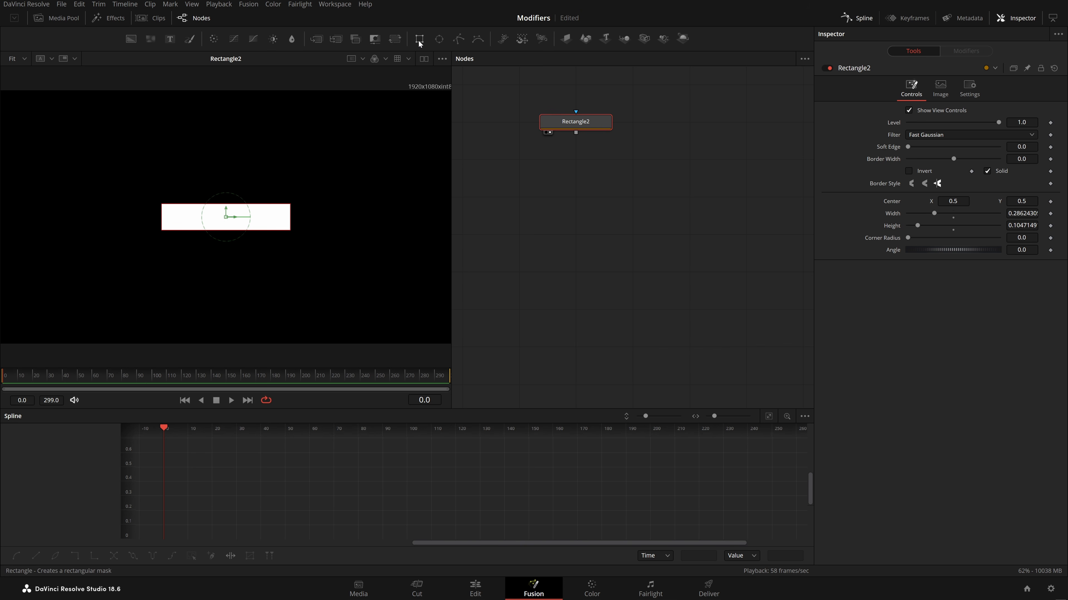
Step: Delete the newly added extra rectangle, paste a copy of the resized rectangle after the original, and set the copy's Angle to 90
{"action": "mouse_move", "coordinate": [419, 38]}
{"action": "left_mouse_down"}
{"action": "mouse_move", "coordinate": [556, 159]}
{"action": "mouse_move", "coordinate": [580, 160]}
{"action": "left_mouse_up"}
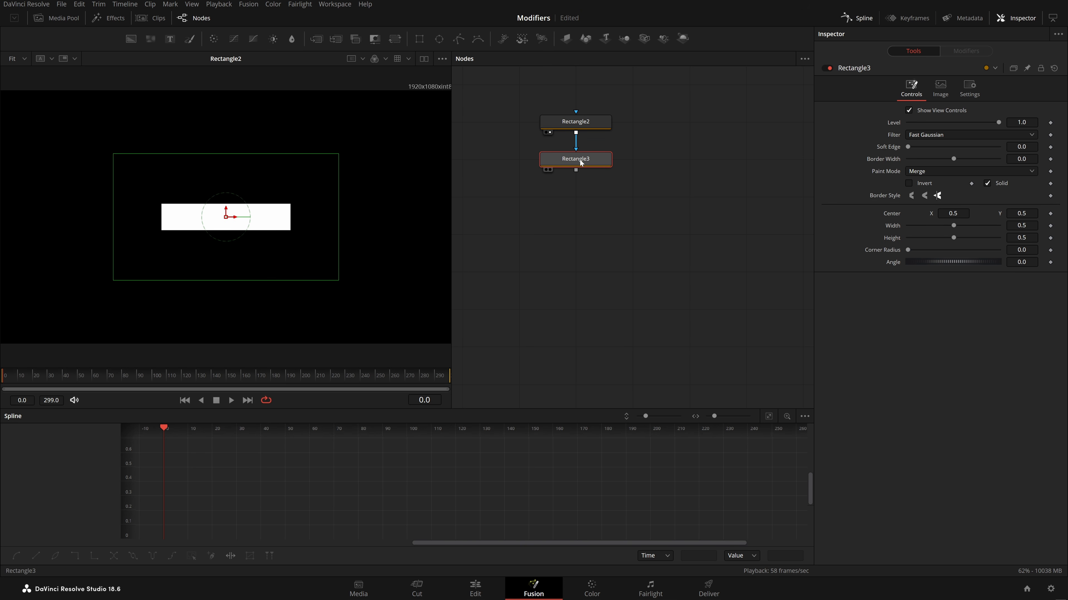
{"action": "key", "text": "Delete"}
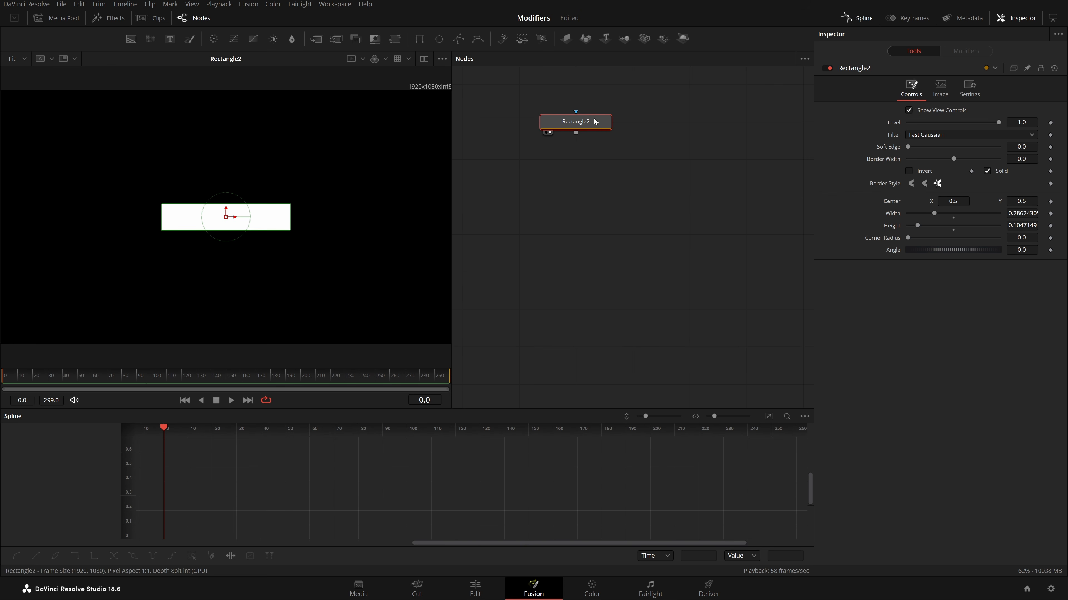
{"action": "key", "text": "ctrl+v"}
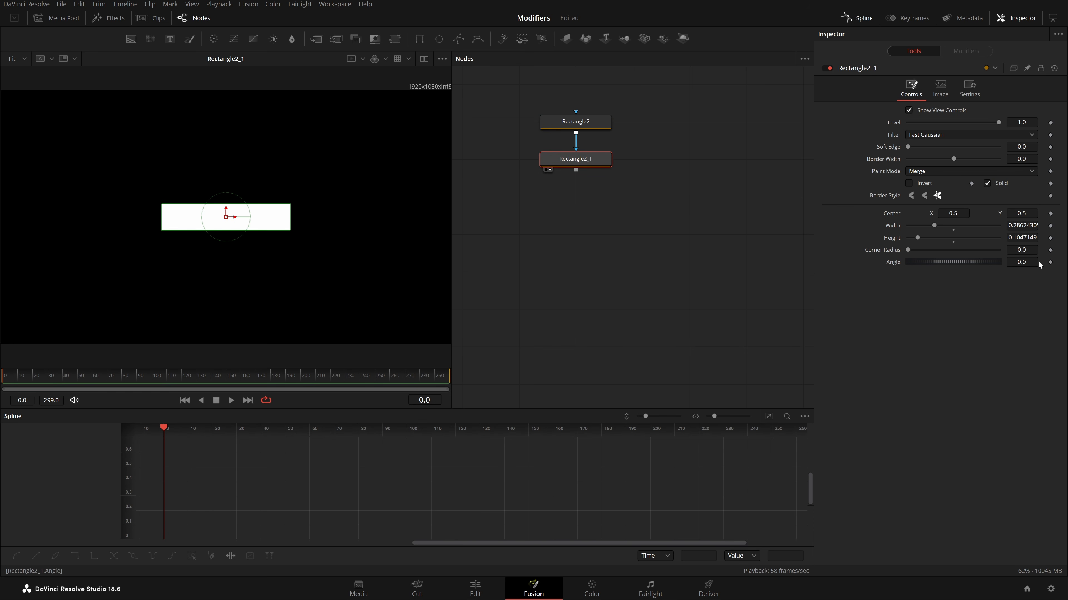
{"action": "key", "text": "Return"}
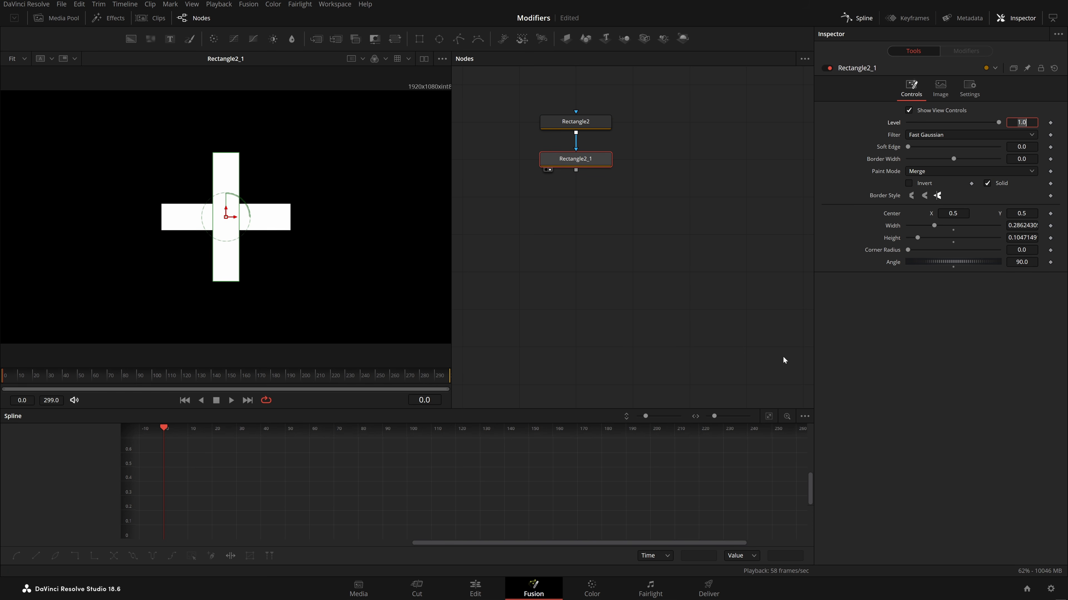
Step: Add a Transform node after the rectangle copy, rewire the connection from its effect mask to its main input, and view its output
{"action": "left_click", "coordinate": [479, 239]}
{"action": "left_click", "coordinate": [606, 170]}
{"action": "key", "text": "shift+space"}
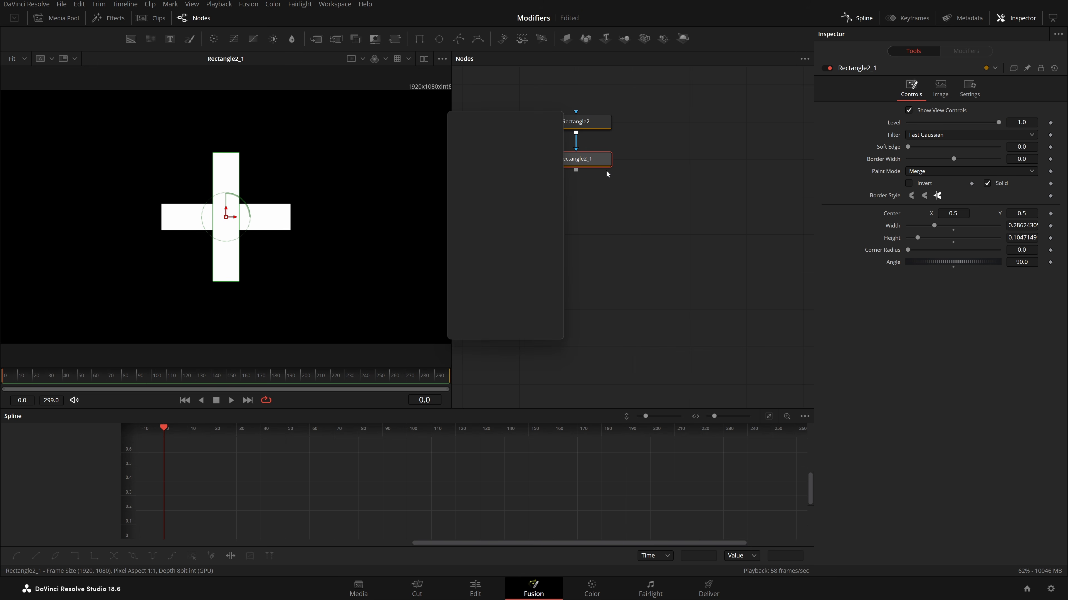
{"action": "key", "text": "Return"}
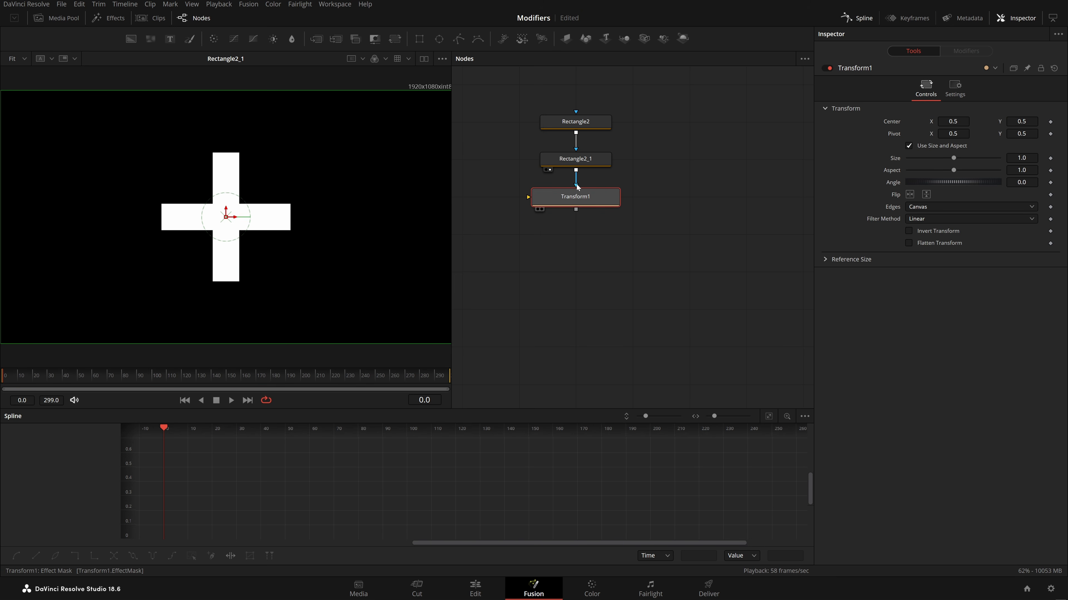
{"action": "left_click_drag", "start_coordinate": [576, 184], "coordinate": [528, 198]}
{"action": "key", "text": "2"}
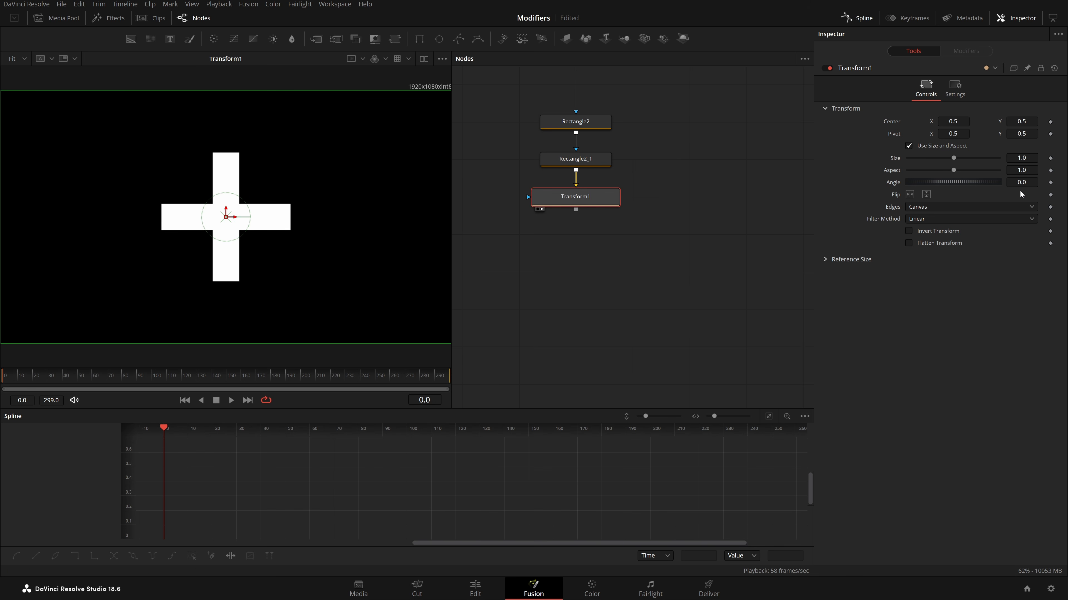
Step: Modify the Transform's Angle with the Perturb modifier
{"action": "right_click", "coordinate": [892, 184]}
{"action": "mouse_move", "coordinate": [926, 225]}
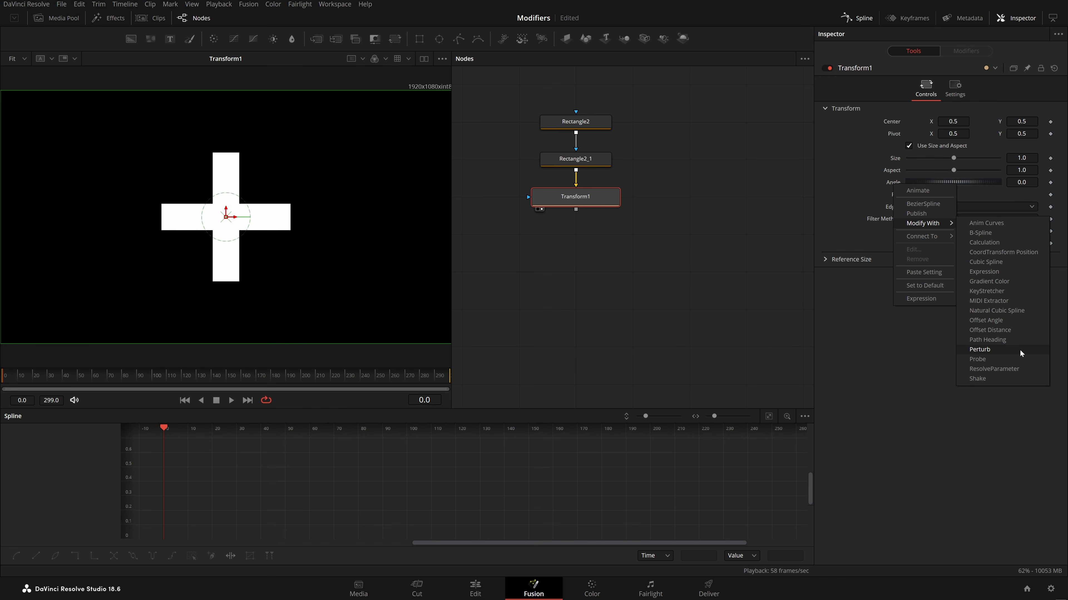
{"action": "left_click", "coordinate": [979, 350]}
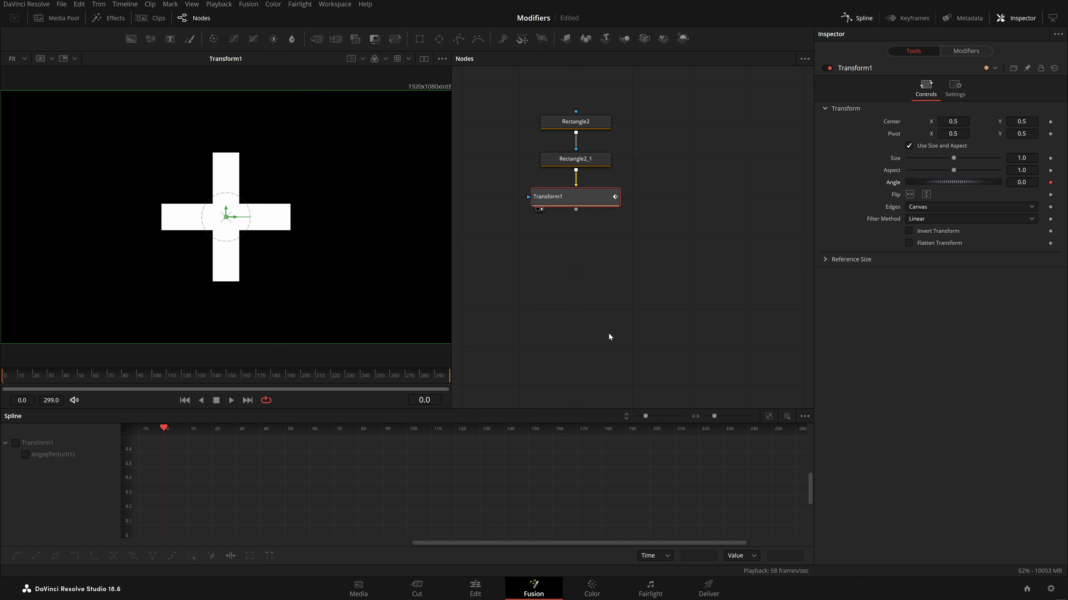
Step: Play the composition with the perturbed Angle curve shown in the Spline editor, and inspect the Perturb modifier's controls and settings
{"action": "key", "text": "space"}
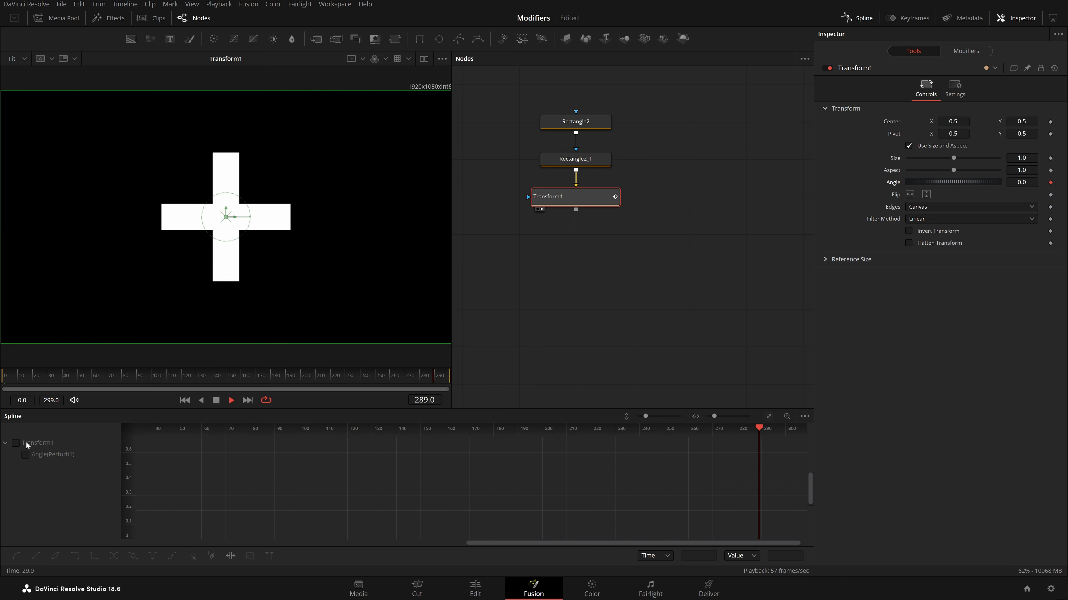
{"action": "left_click", "coordinate": [15, 442]}
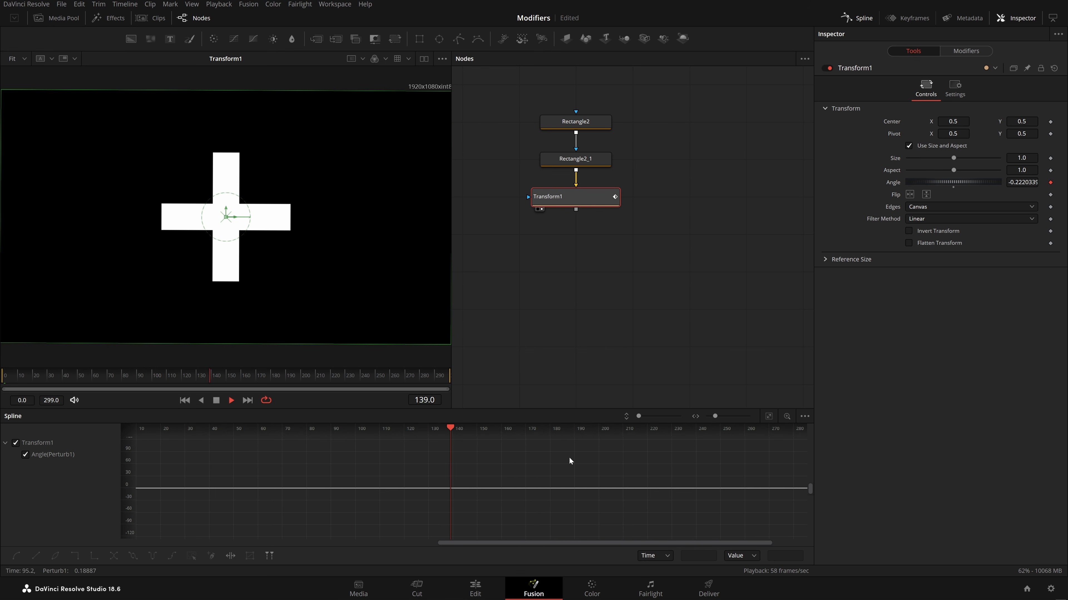
{"action": "left_click", "coordinate": [971, 52]}
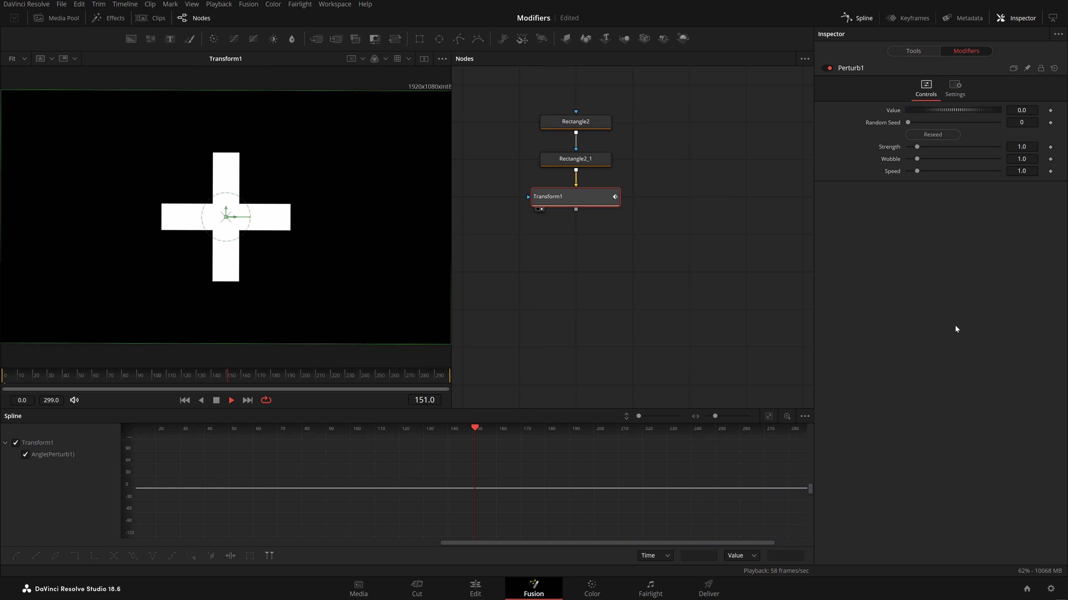
{"action": "left_click", "coordinate": [954, 87]}
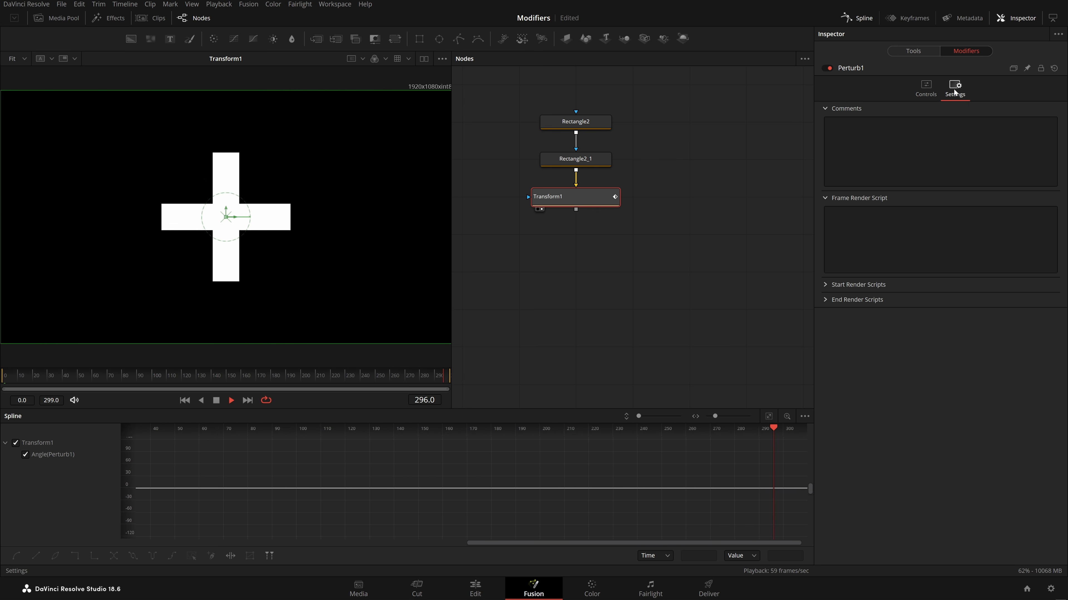
{"action": "left_click", "coordinate": [931, 87]}
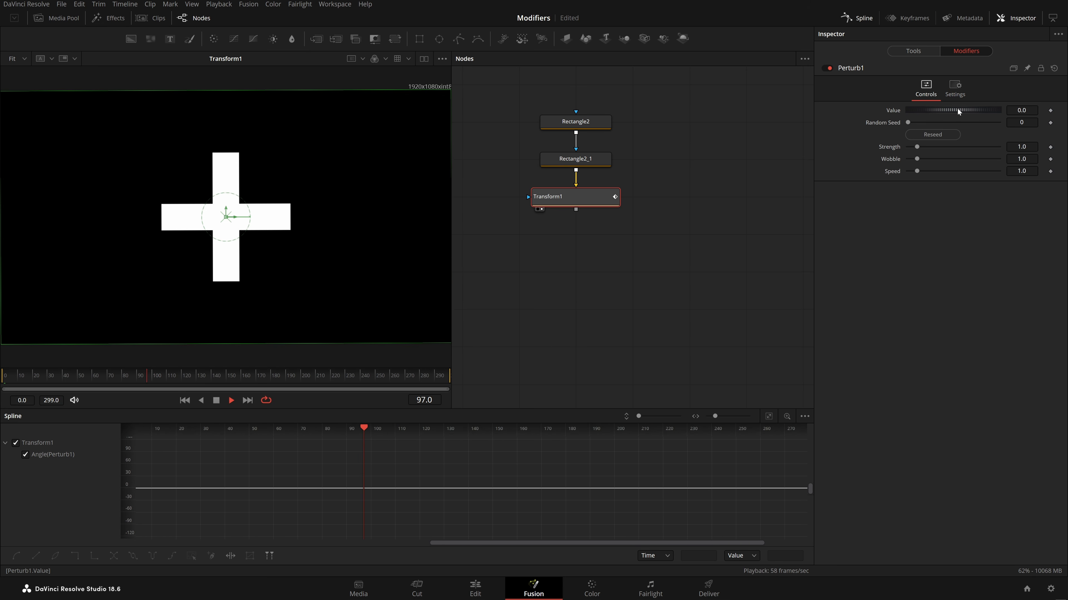
Step: Try a Perturb Value of 10, compare it with the Transform's Angle, and reset the Value to its default
{"action": "left_click", "coordinate": [936, 53]}
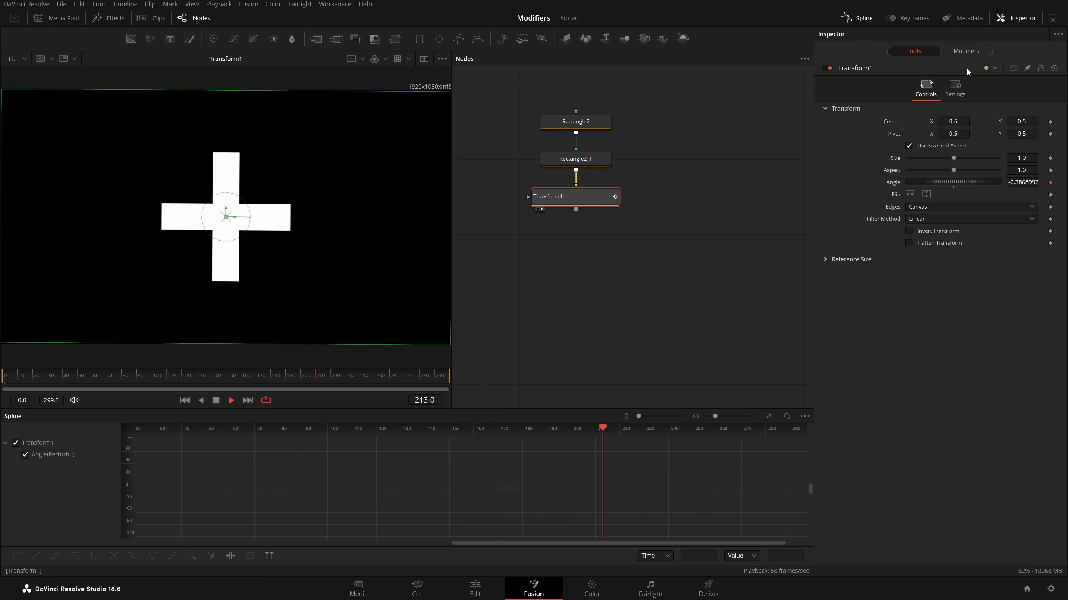
{"action": "left_click", "coordinate": [966, 51]}
{"action": "double_click", "coordinate": [1021, 110]}
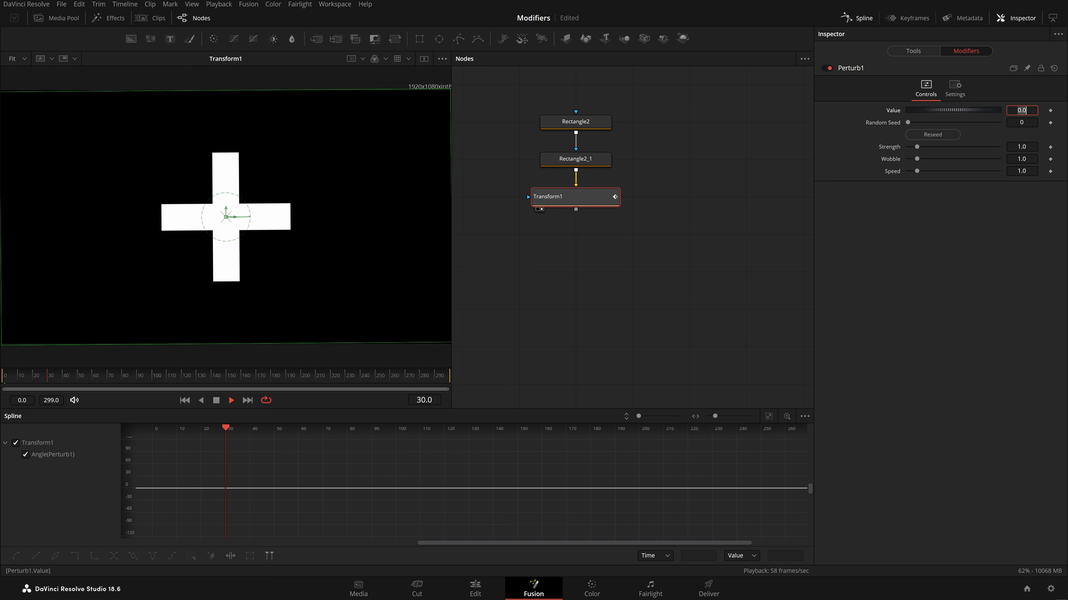
{"action": "type", "text": "10"}
{"action": "key", "text": "Tab"}
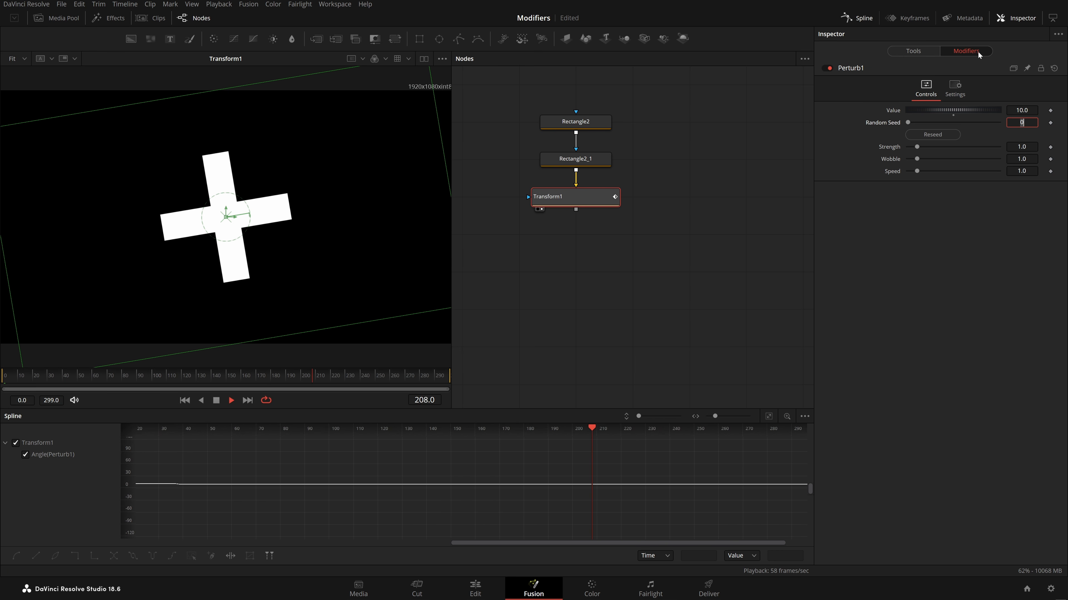
{"action": "left_click", "coordinate": [922, 51]}
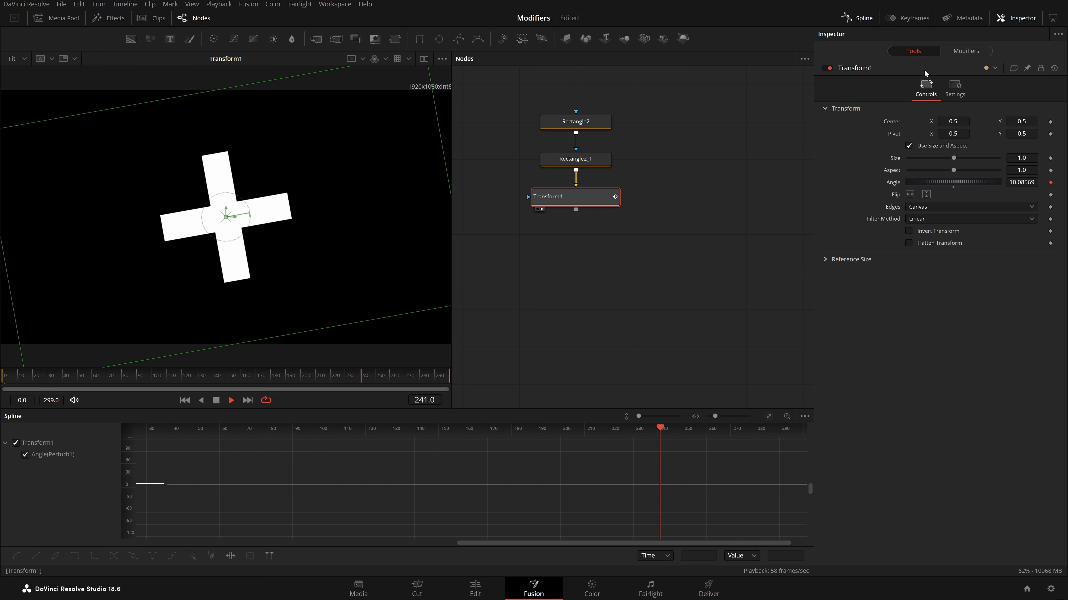
{"action": "left_click", "coordinate": [966, 51]}
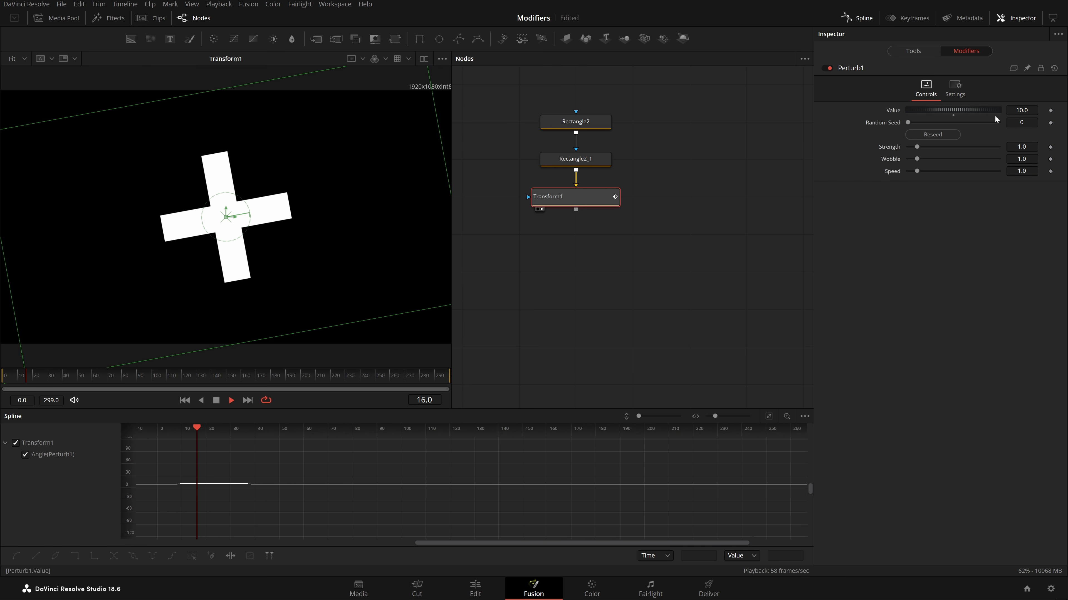
{"action": "left_click", "coordinate": [953, 115]}
Step: Set the Perturb modifier's Random Seed to 27860 and its Strength, Wobble and Speed to 10
{"action": "left_click_drag", "start_coordinate": [907, 122], "coordinate": [983, 125]}
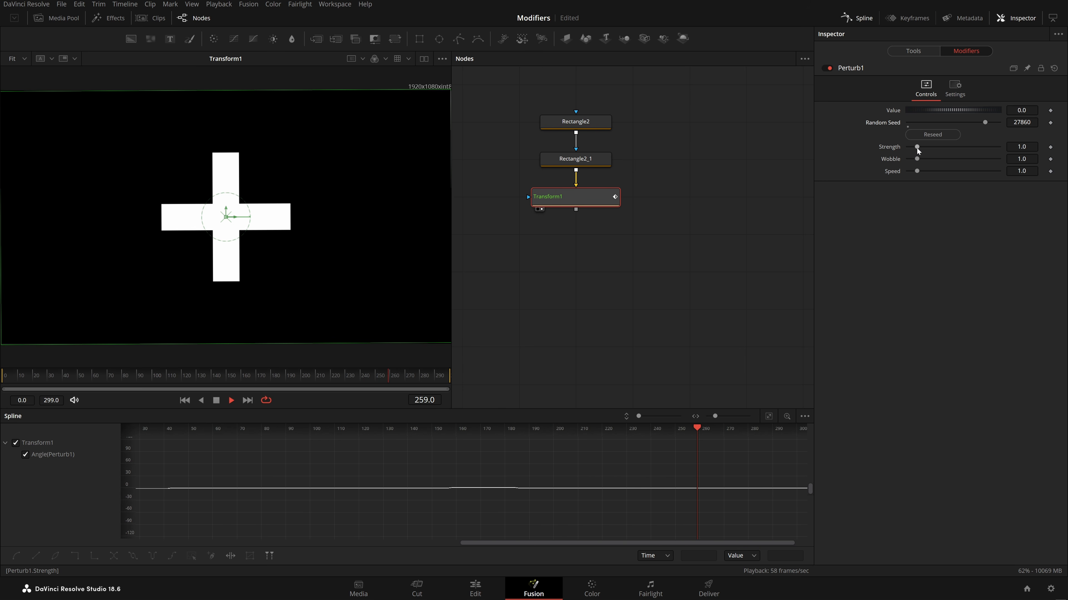
{"action": "left_click_drag", "start_coordinate": [920, 147], "coordinate": [1005, 152]}
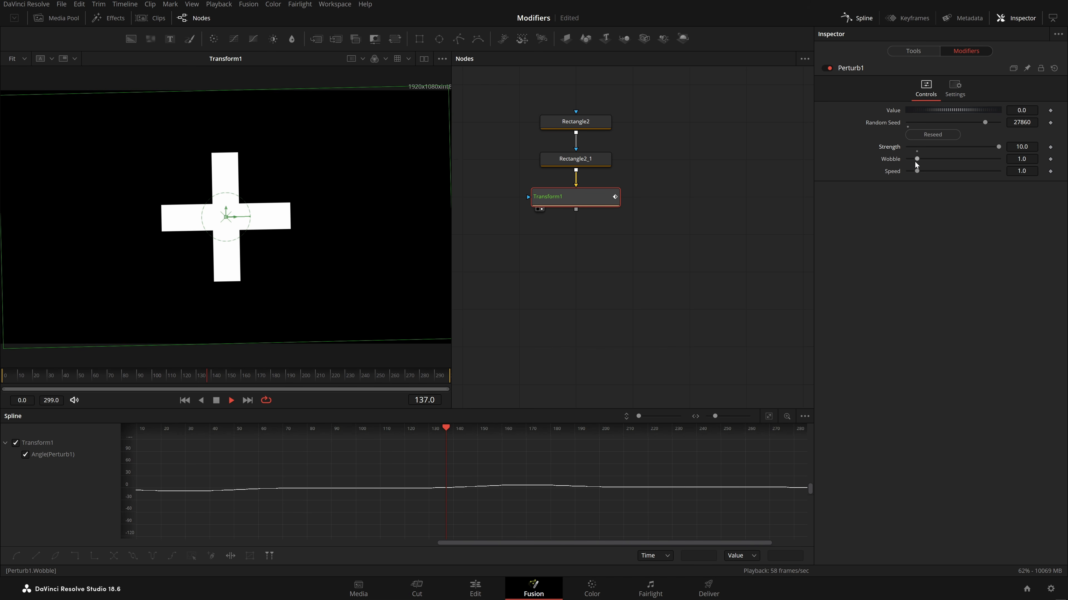
{"action": "left_click_drag", "start_coordinate": [916, 162], "coordinate": [965, 160]}
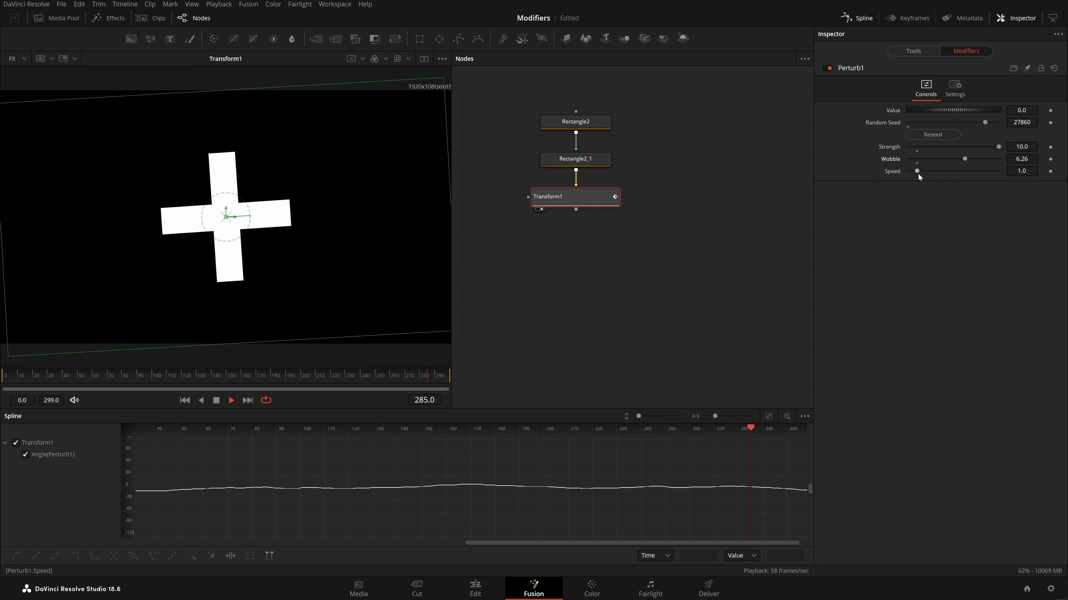
{"action": "left_click_drag", "start_coordinate": [917, 173], "coordinate": [1063, 177]}
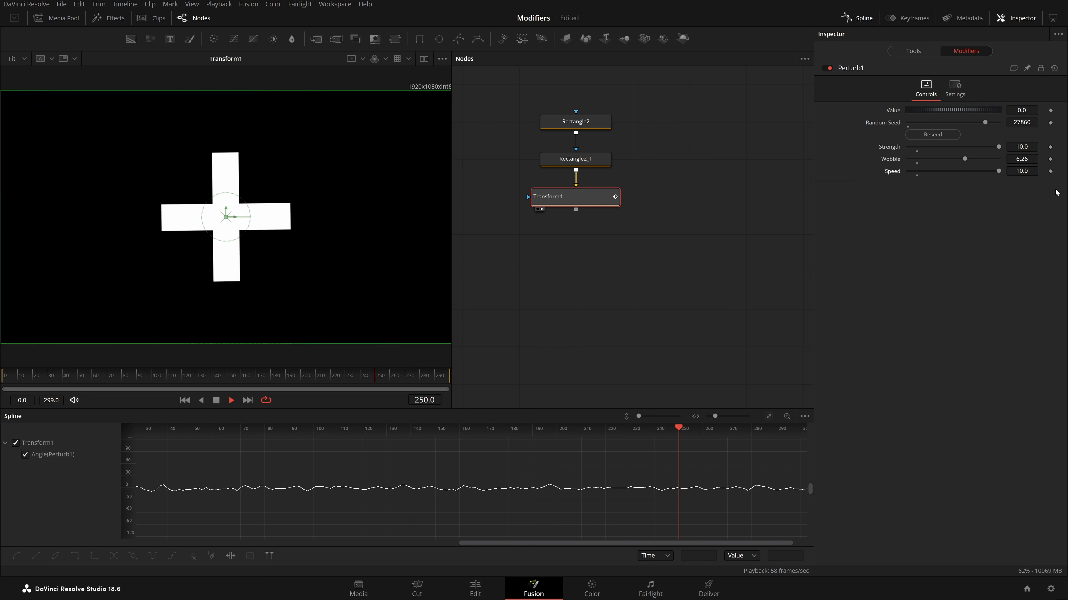
{"action": "left_click_drag", "start_coordinate": [965, 159], "coordinate": [1064, 162]}
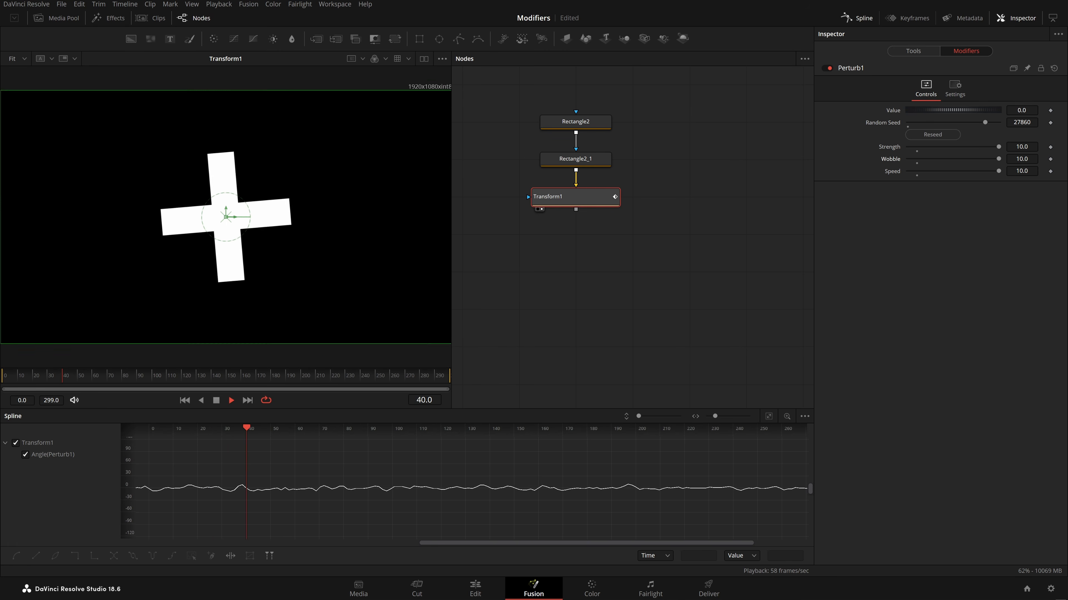
Step: Set the vertical rectangle's Width to about 0.37 and its Center Y to 0.374 to form a cross
{"action": "left_click", "coordinate": [549, 198]}
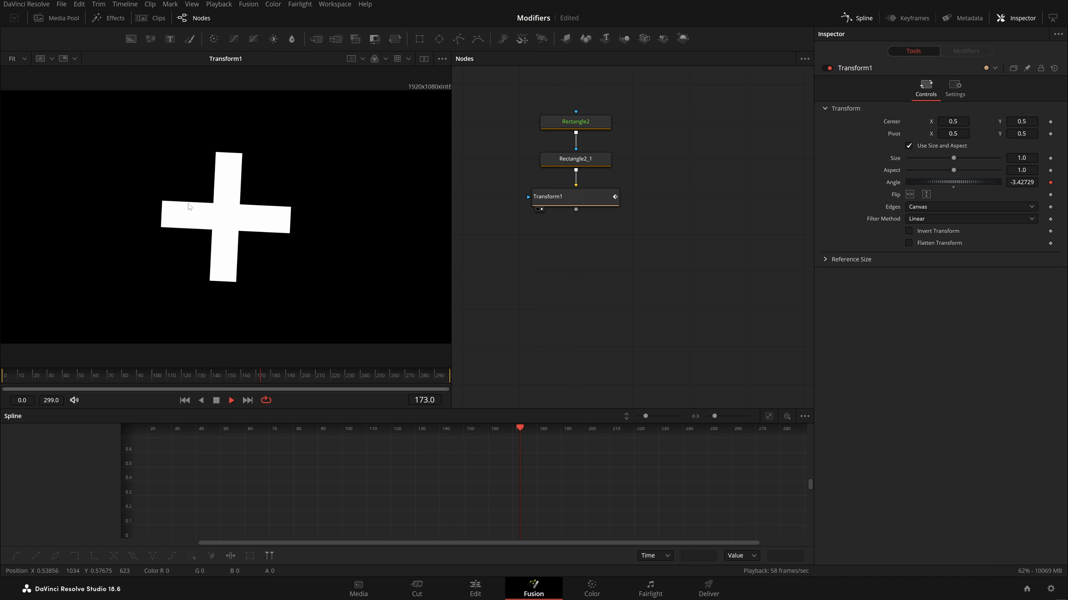
{"action": "left_click", "coordinate": [573, 161]}
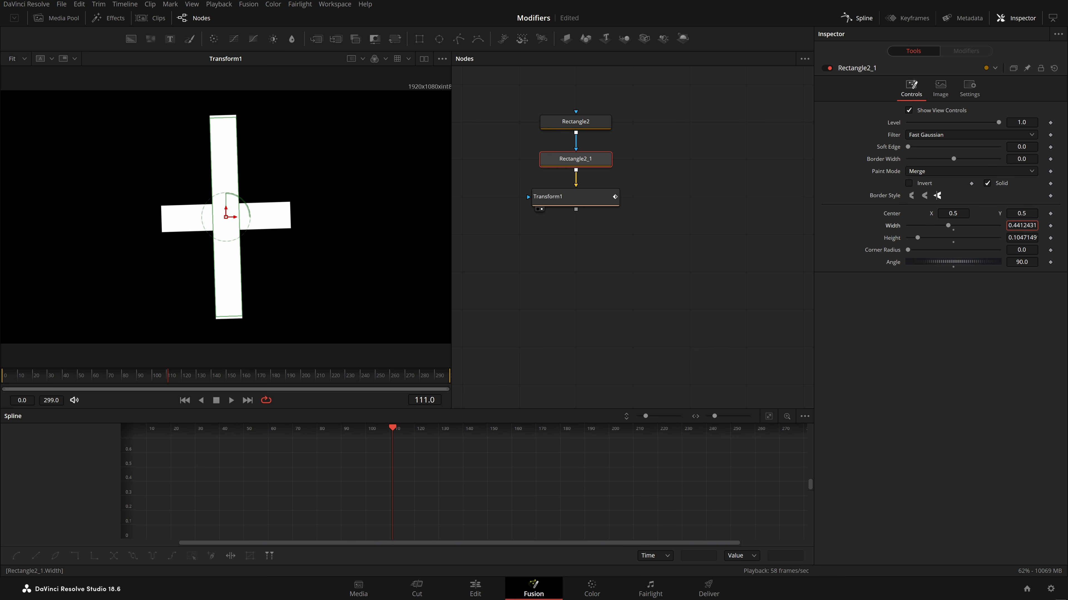
{"action": "left_click", "coordinate": [489, 249]}
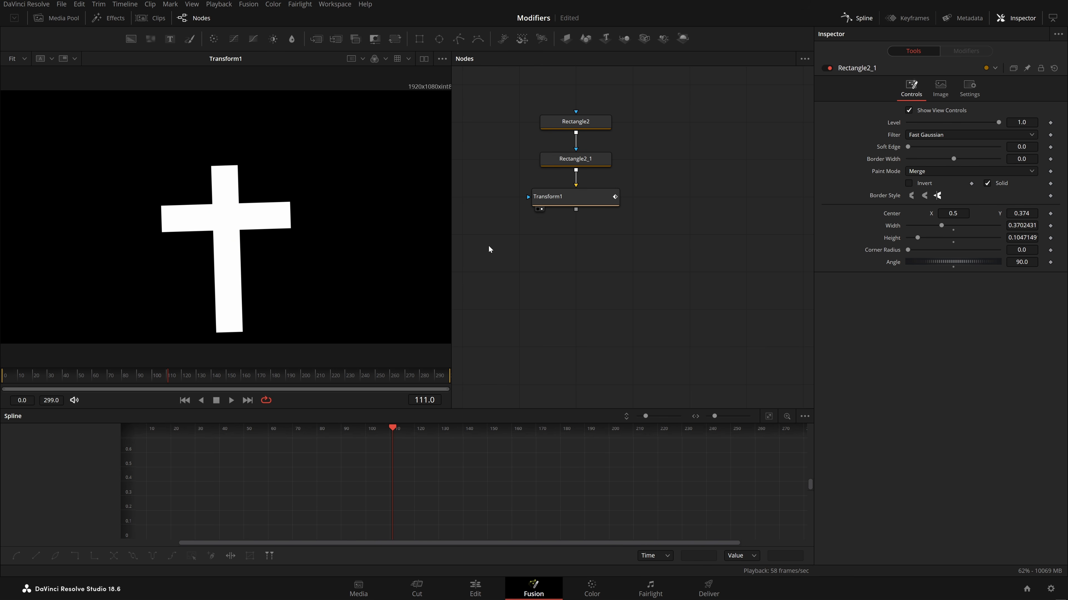
Step: Raise the Strength of the Transform node's Perturb modifier to 50 and bring it down to about 23.96
{"action": "left_click", "coordinate": [590, 205]}
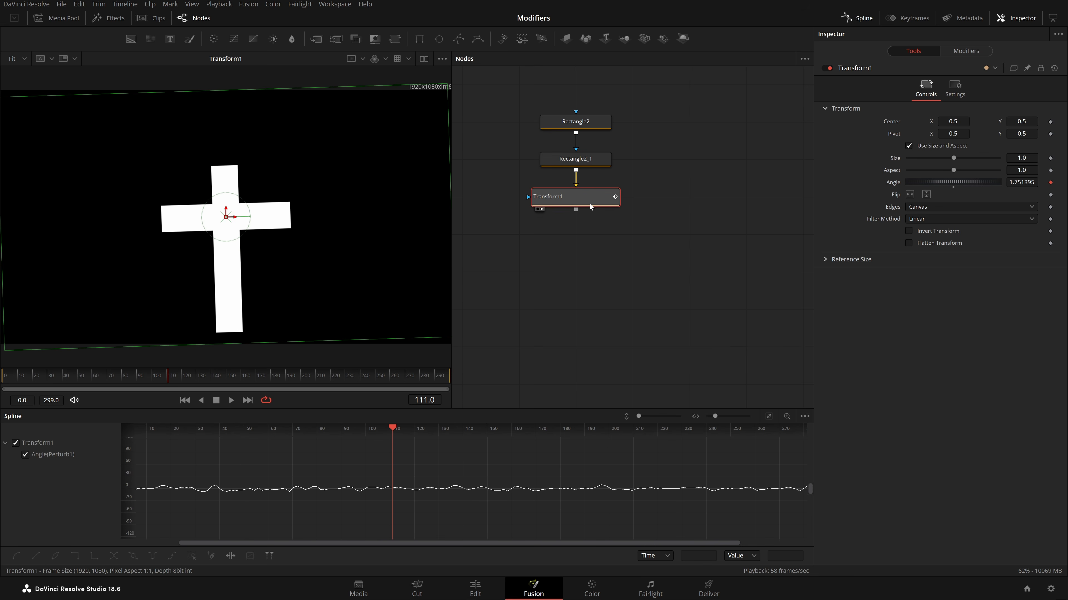
{"action": "left_click", "coordinate": [981, 53]}
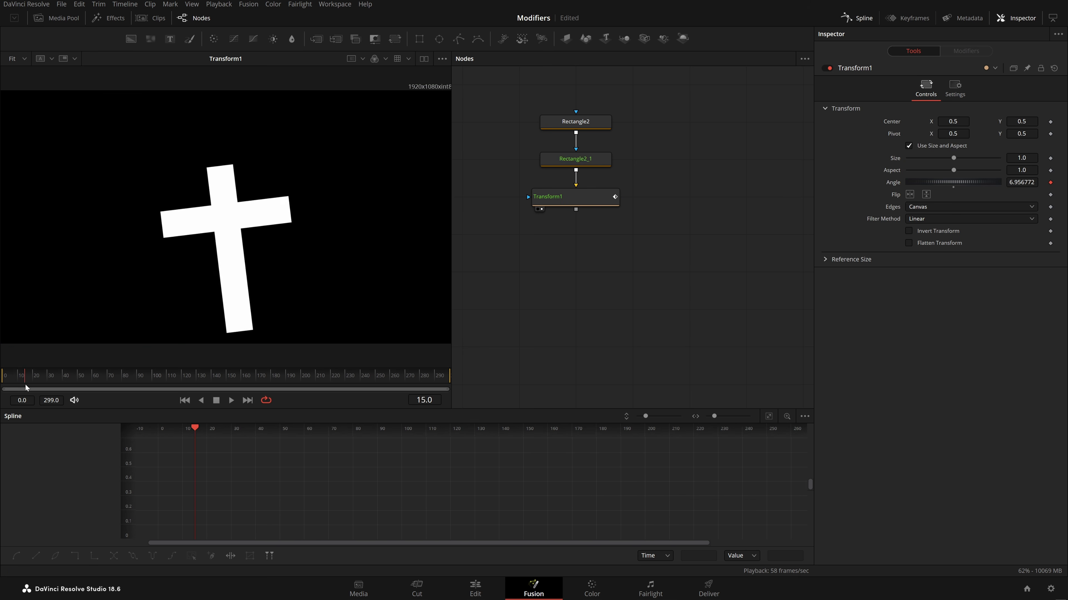
{"action": "left_click_drag", "start_coordinate": [25, 383], "coordinate": [14, 388]}
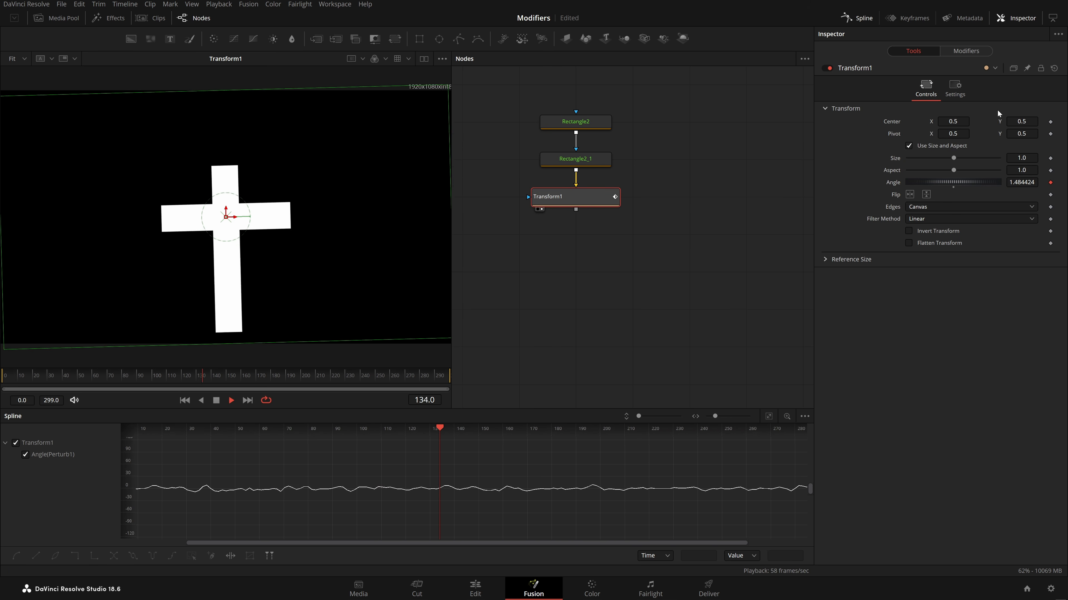
{"action": "left_click", "coordinate": [966, 51]}
{"action": "left_click", "coordinate": [1022, 147]}
{"action": "type", "text": "5"}
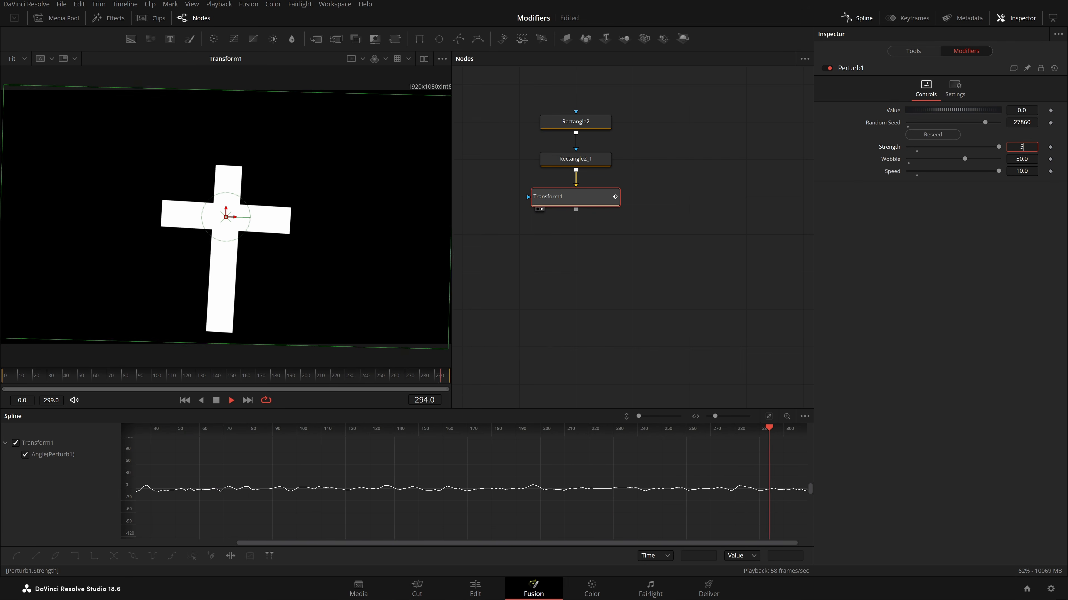
{"action": "type", "text": "0"}
{"action": "key", "text": "Tab"}
{"action": "left_click_drag", "start_coordinate": [966, 147], "coordinate": [939, 149]}
Step: Try a Perturb Speed of 58 on the cross's rotation and lower the Speed to 25
{"action": "left_click", "coordinate": [1021, 171]}
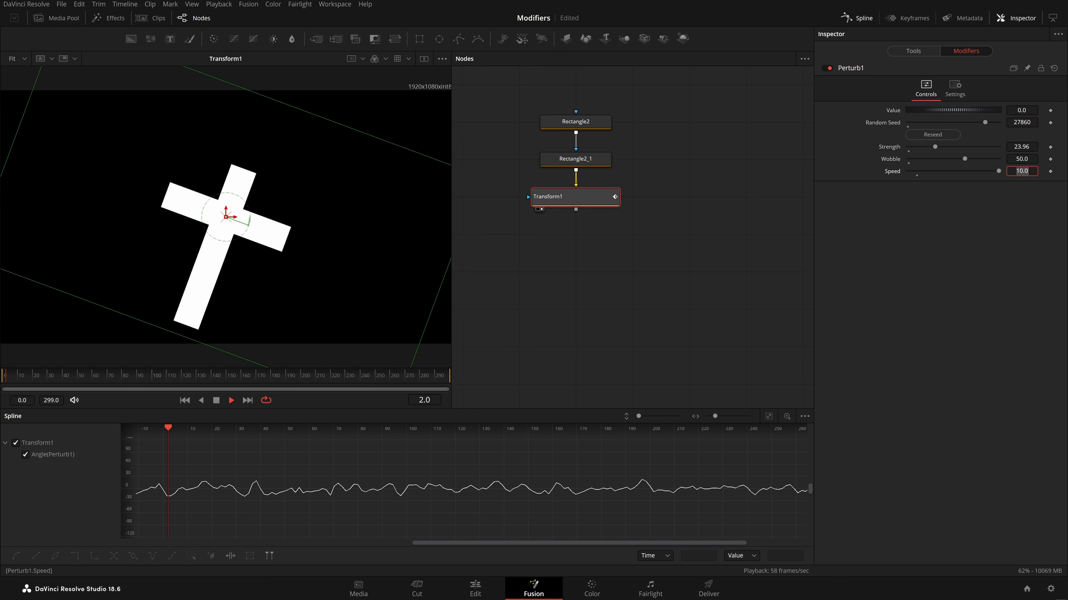
{"action": "type", "text": "58"}
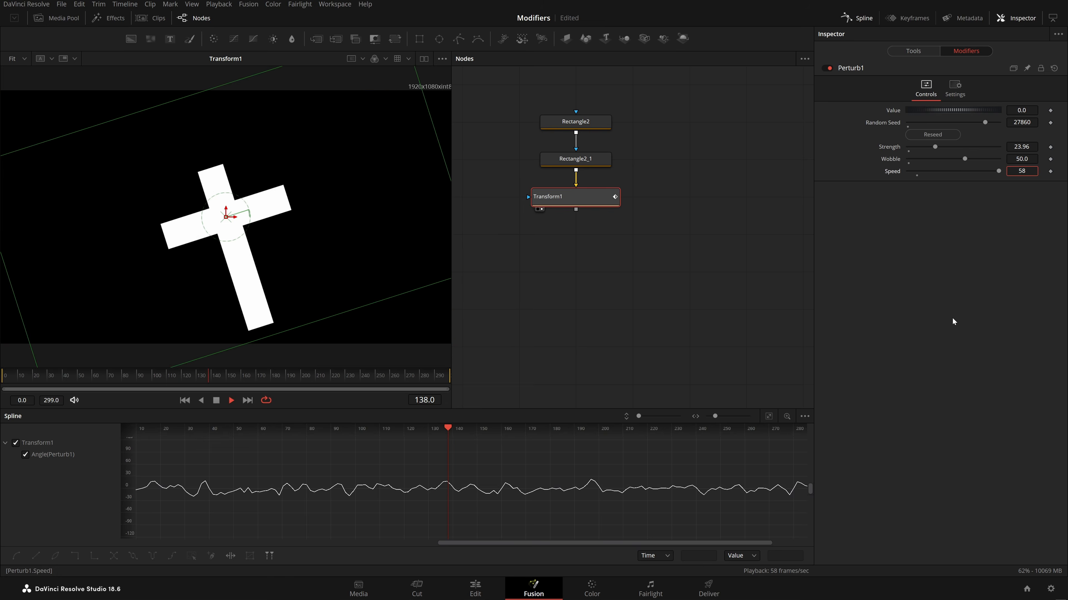
{"action": "left_click", "coordinate": [672, 315]}
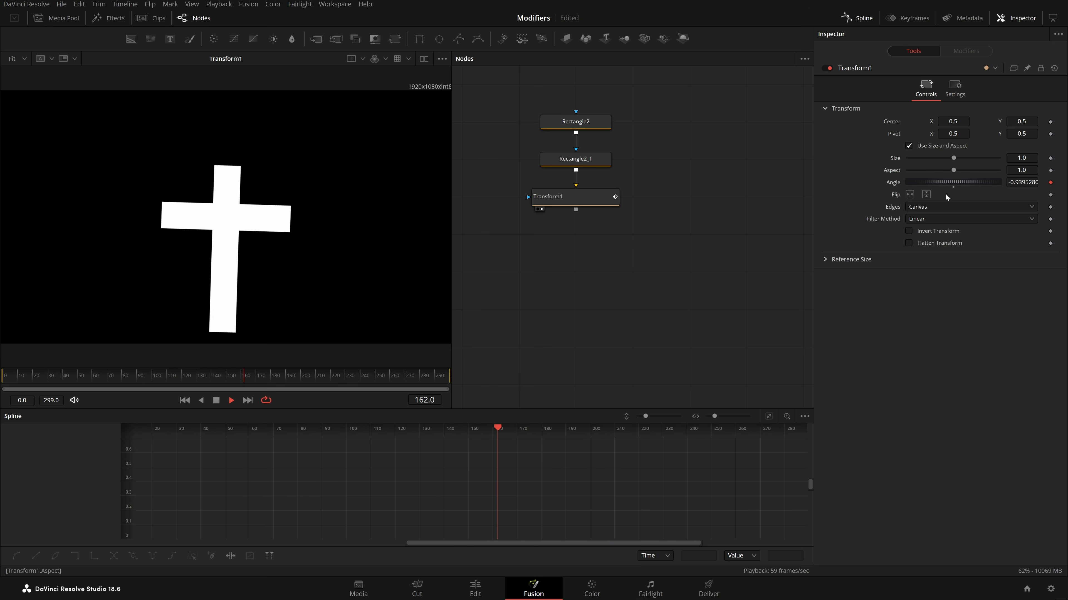
{"action": "left_click", "coordinate": [567, 199]}
{"action": "left_click", "coordinate": [966, 51]}
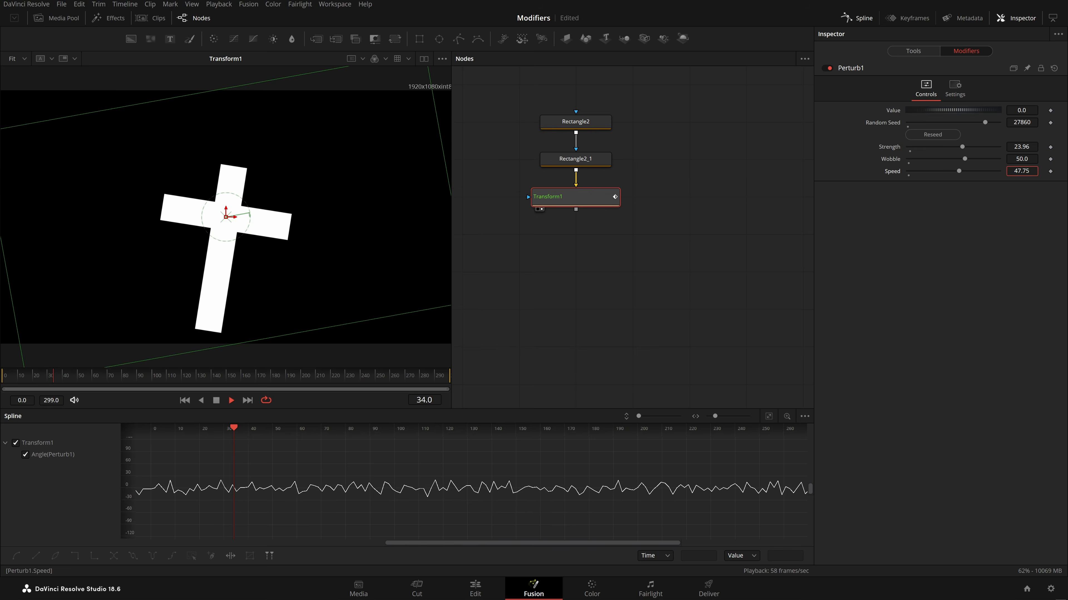
{"action": "type", "text": "25"}
{"action": "key", "text": "Tab"}
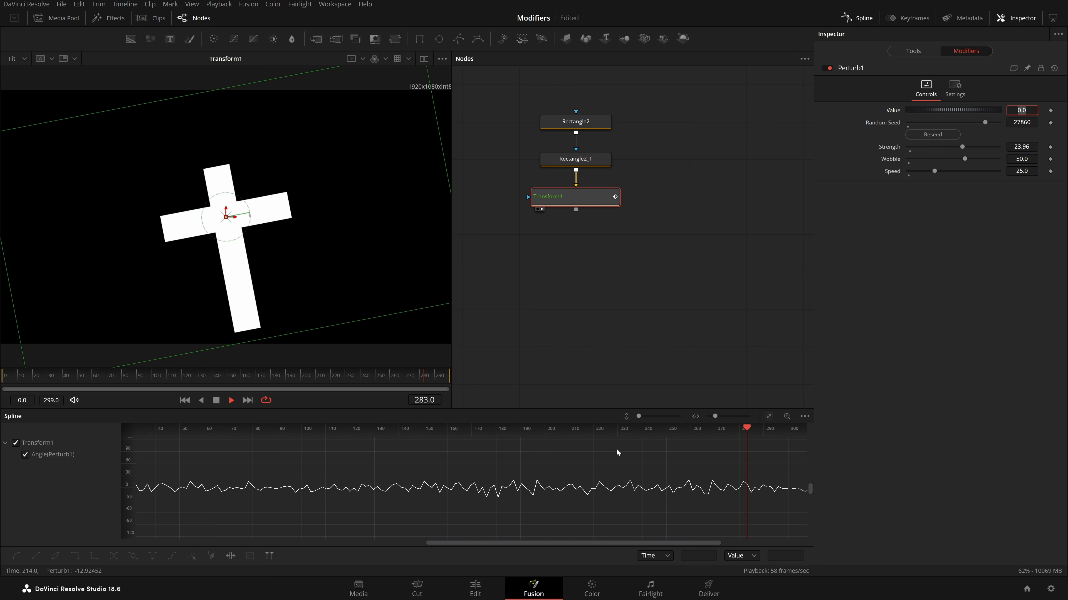
Step: Lower the Perturb Strength to about 14.12 and raise the Wobble from 0 to about 28
{"action": "left_click_drag", "start_coordinate": [961, 147], "coordinate": [997, 147]}
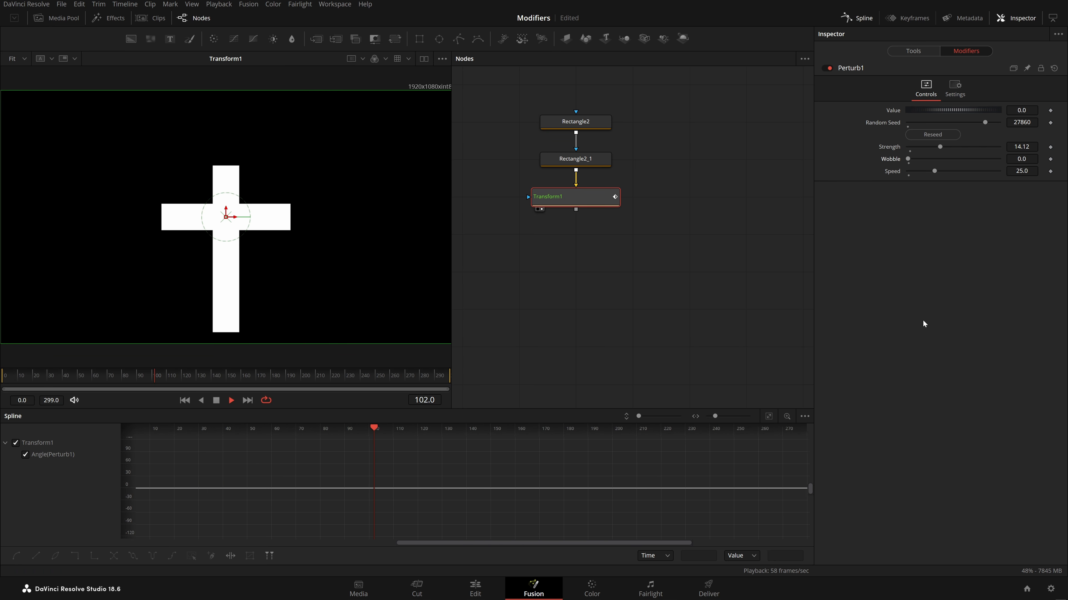
{"action": "left_click_drag", "start_coordinate": [912, 159], "coordinate": [919, 158]}
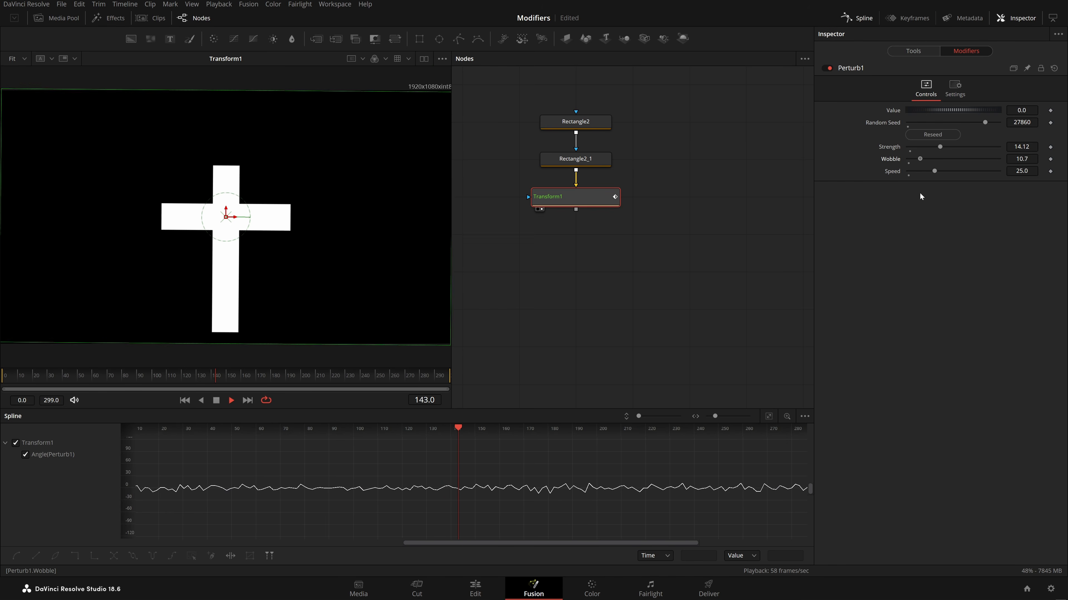
{"action": "left_click_drag", "start_coordinate": [919, 196], "coordinate": [980, 190]}
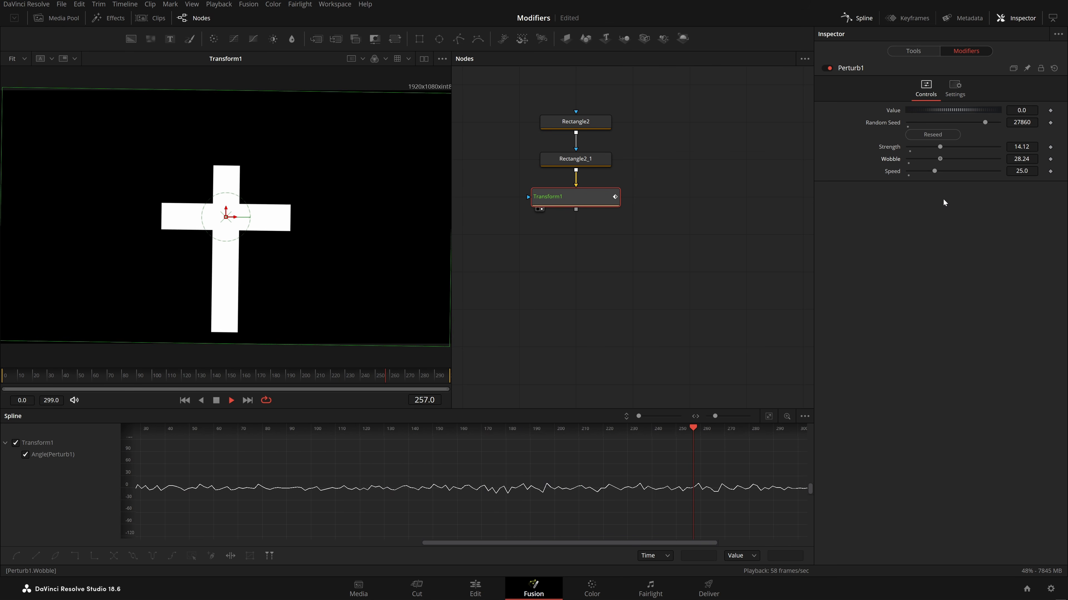
Step: Reseed the Perturb modifier and set its Strength to 40, Wobble to about 47 and Speed to 50
{"action": "left_click", "coordinate": [938, 134]}
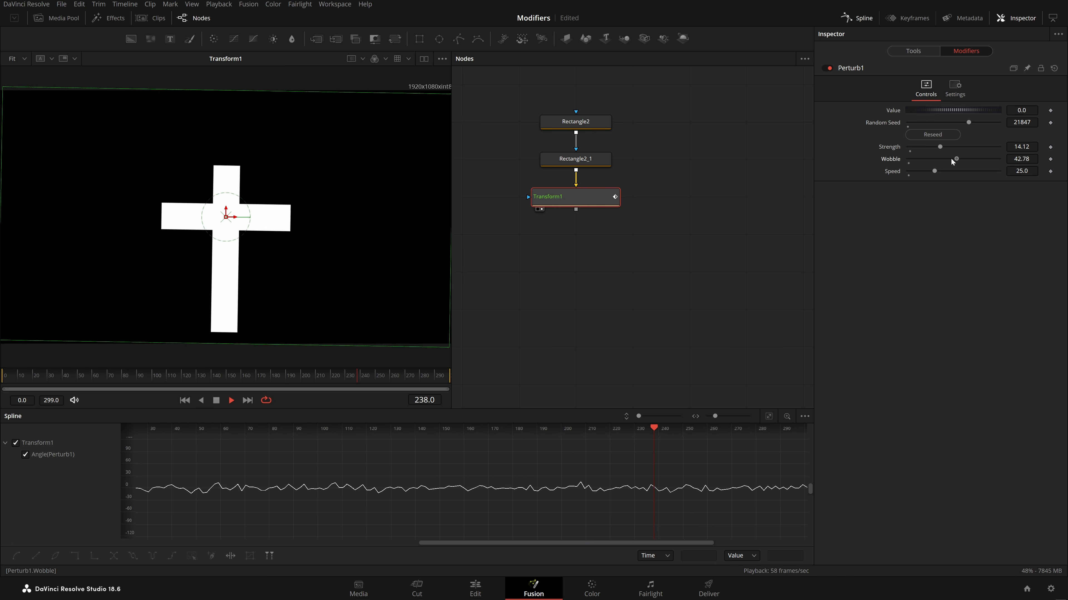
{"action": "left_click_drag", "start_coordinate": [944, 147], "coordinate": [966, 225]}
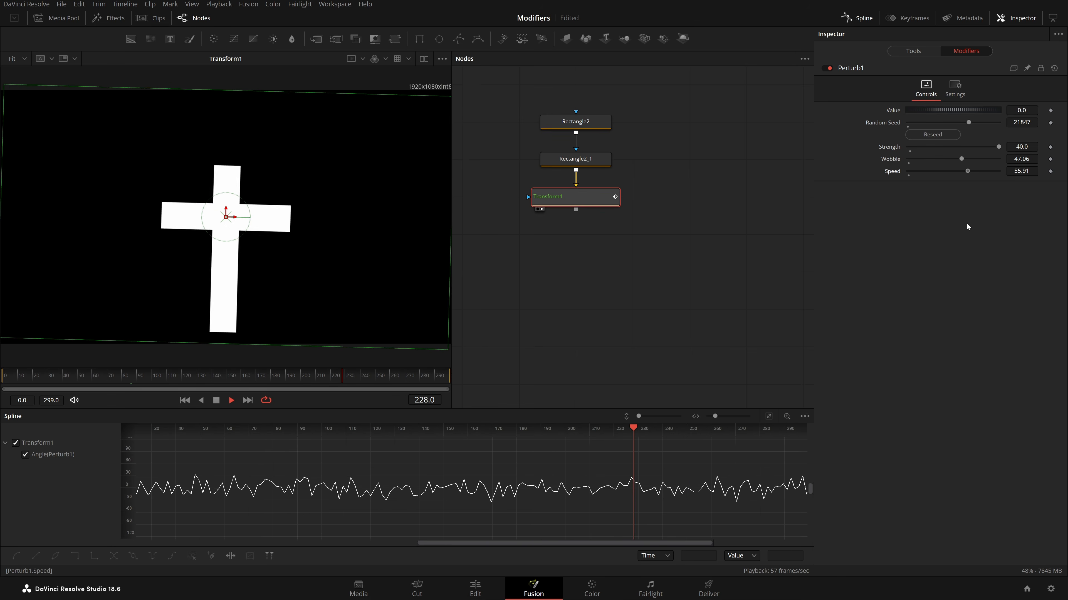
{"action": "double_click", "coordinate": [1021, 171]}
{"action": "type", "text": "50"}
{"action": "key", "text": "Tab"}
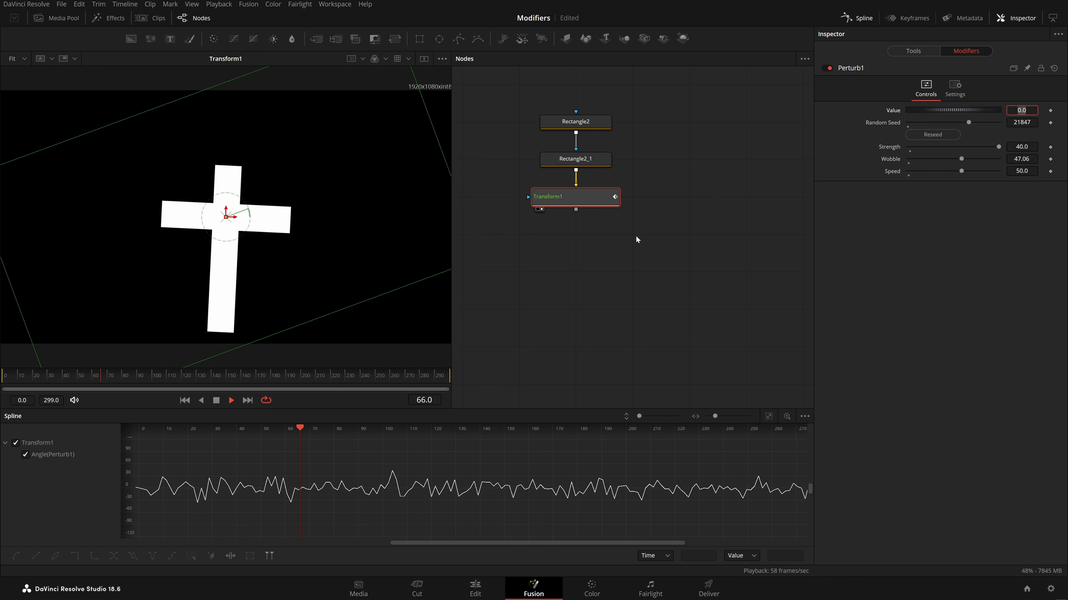
Step: Review the Perturb modifier of the Transform node and the modifiers offered for connection to its Size
{"action": "left_click", "coordinate": [630, 248]}
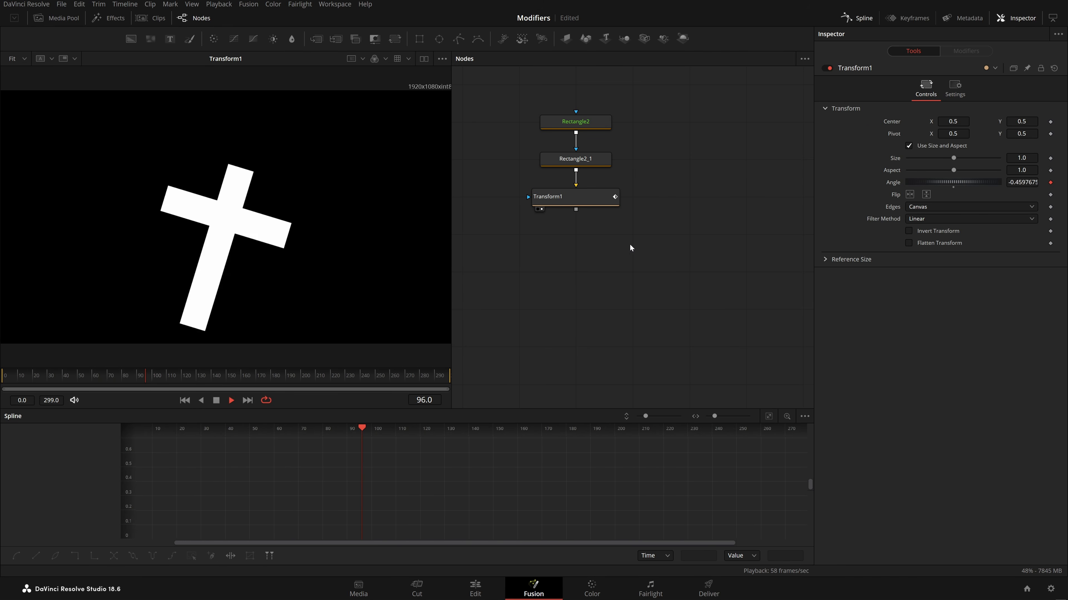
{"action": "left_click", "coordinate": [576, 201]}
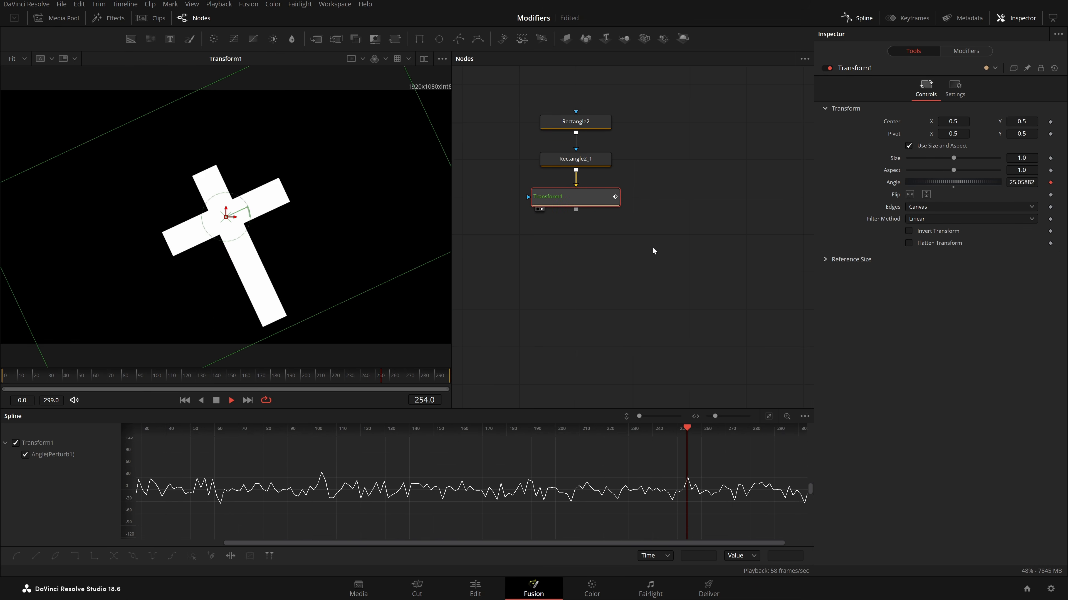
{"action": "left_click", "coordinate": [977, 54]}
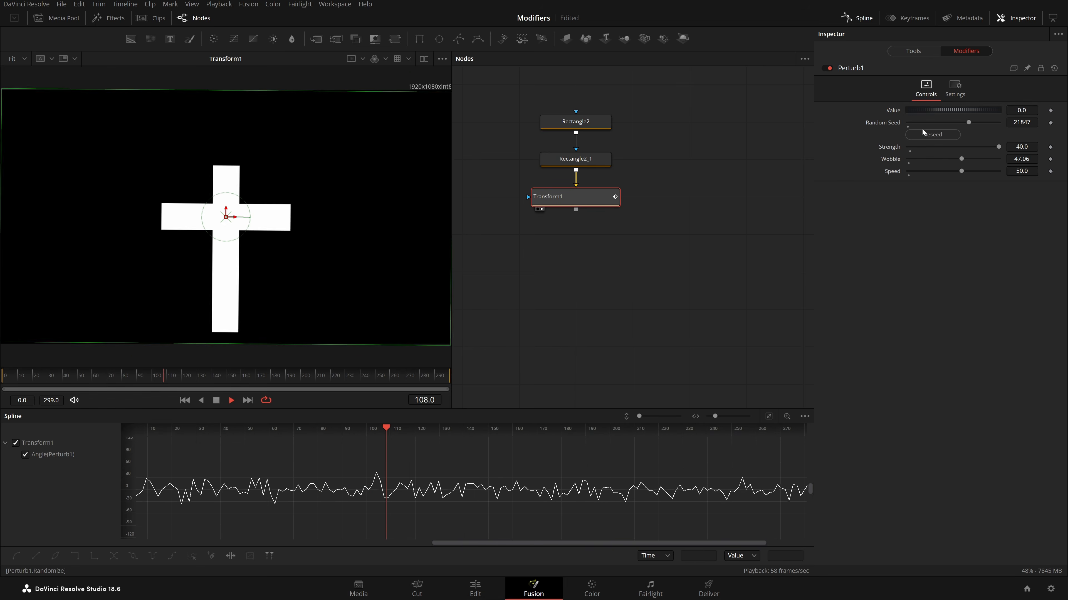
{"action": "left_click", "coordinate": [593, 198]}
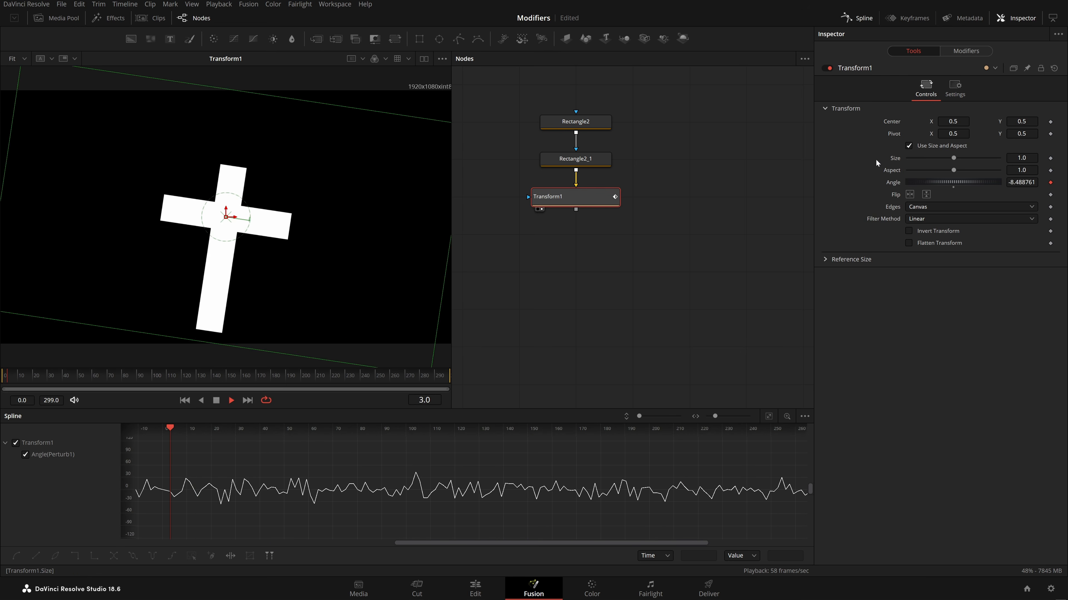
{"action": "right_click", "coordinate": [894, 160]}
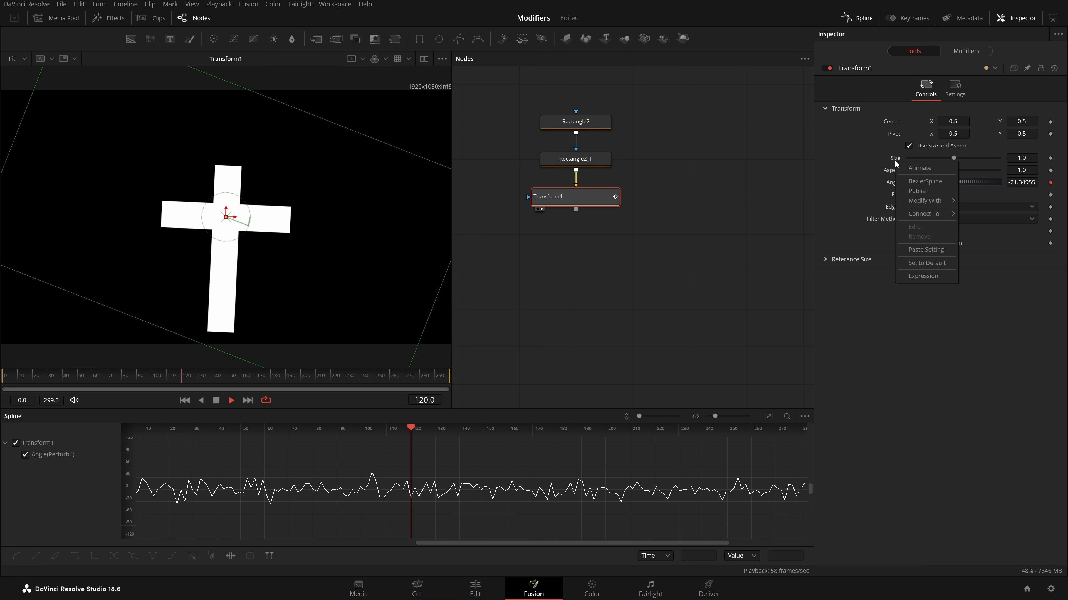
{"action": "mouse_move", "coordinate": [921, 215]}
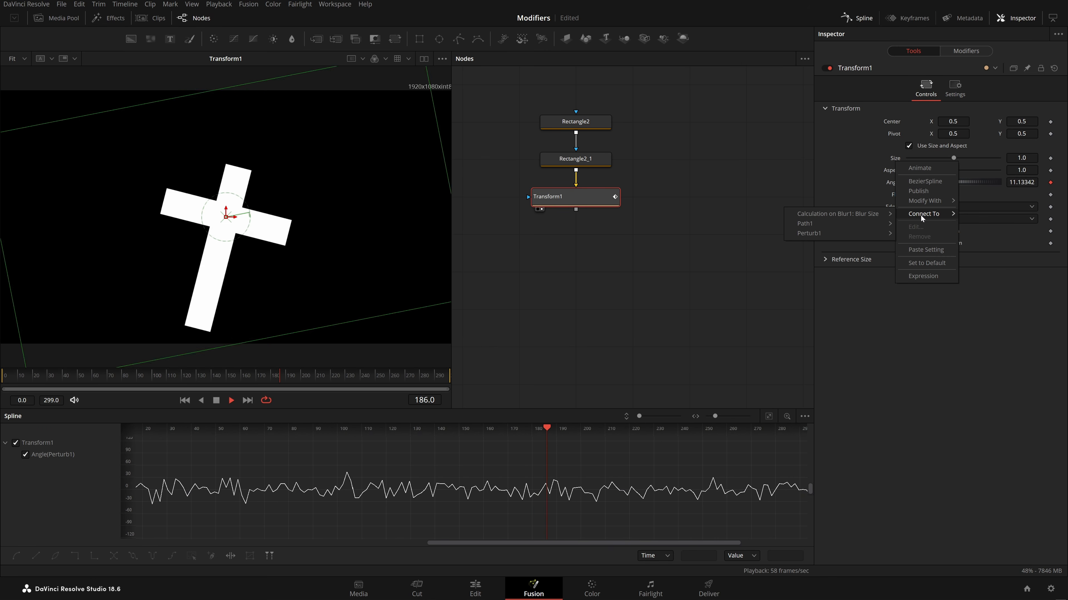
{"action": "left_click", "coordinate": [650, 209]}
Step: View the path-animated Rectangle1 and the blurred text of Blur1 in the viewer
{"action": "scroll", "coordinate": [659, 265], "scroll_direction": "down", "scroll_amount": 5}
{"action": "left_click_drag", "start_coordinate": [653, 323], "coordinate": [673, 252]}
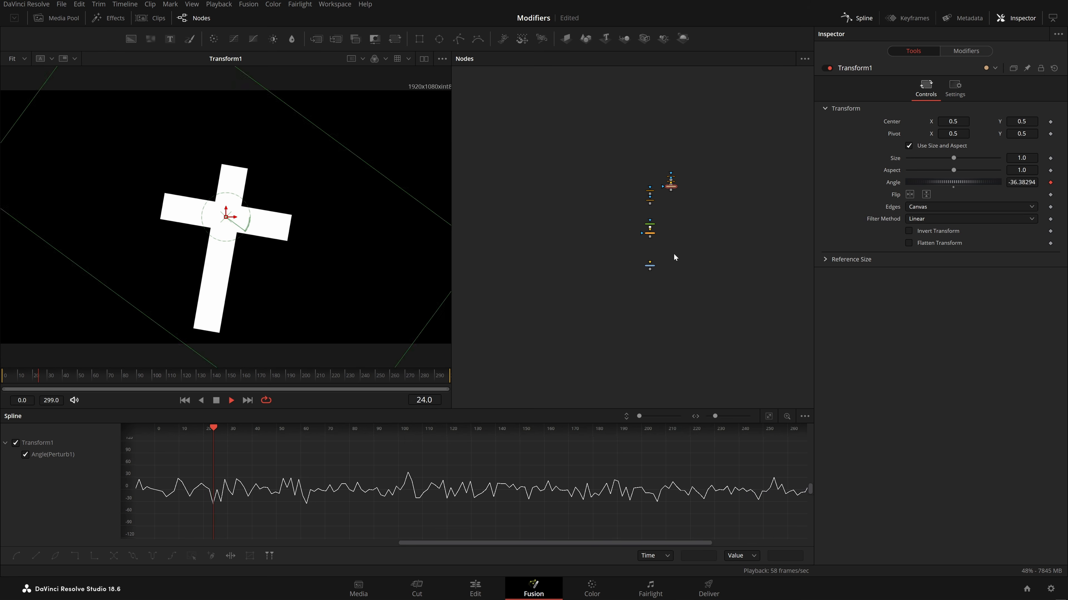
{"action": "scroll", "coordinate": [638, 223], "scroll_direction": "up", "scroll_amount": 2}
{"action": "left_click_drag", "start_coordinate": [600, 133], "coordinate": [662, 372]}
{"action": "scroll", "coordinate": [671, 159], "scroll_direction": "up", "scroll_amount": 2}
{"action": "scroll", "coordinate": [709, 123], "scroll_direction": "up", "scroll_amount": 6}
{"action": "left_click_drag", "start_coordinate": [724, 172], "coordinate": [686, 191]}
{"action": "scroll", "coordinate": [668, 210], "scroll_direction": "down", "scroll_amount": 4}
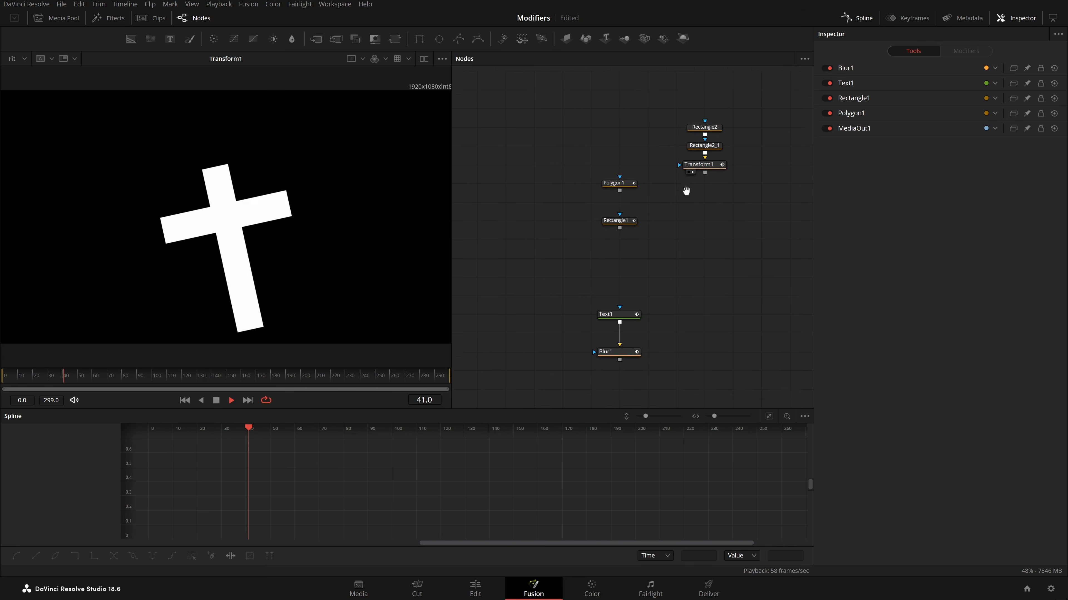
{"action": "scroll", "coordinate": [675, 203], "scroll_direction": "up", "scroll_amount": 2}
{"action": "left_click_drag", "start_coordinate": [600, 229], "coordinate": [335, 239]}
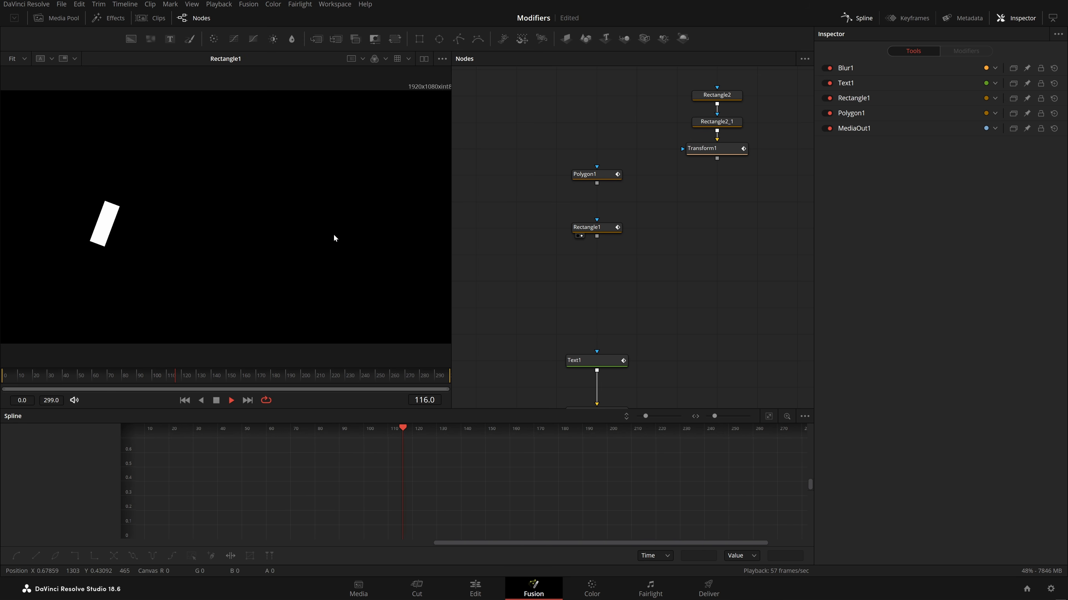
{"action": "left_click", "coordinate": [598, 227]}
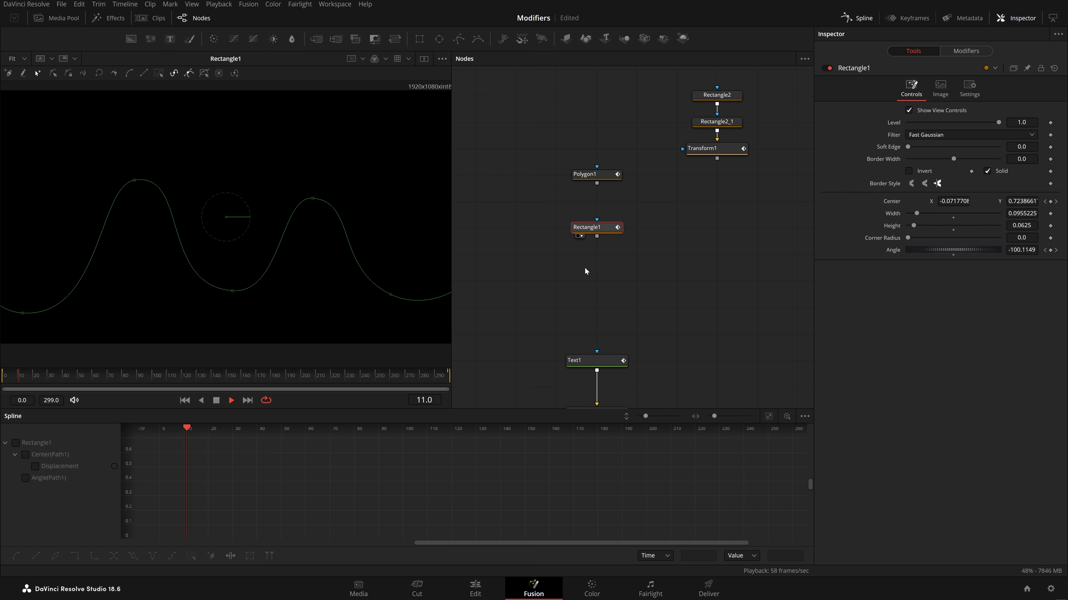
{"action": "scroll", "coordinate": [594, 275], "scroll_direction": "down", "scroll_amount": 6}
{"action": "left_click", "coordinate": [575, 264]}
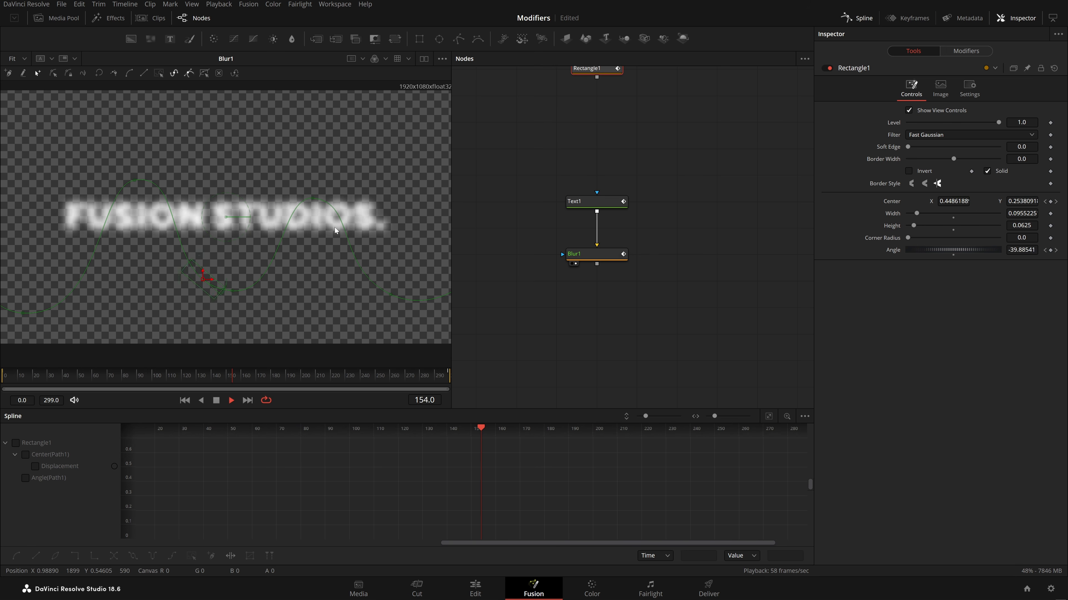
Step: Show Transform1 in the viewer again and connect its Size to the Value of Perturb1
{"action": "left_click_drag", "start_coordinate": [678, 213], "coordinate": [610, 387]}
{"action": "left_click_drag", "start_coordinate": [752, 118], "coordinate": [735, 223]}
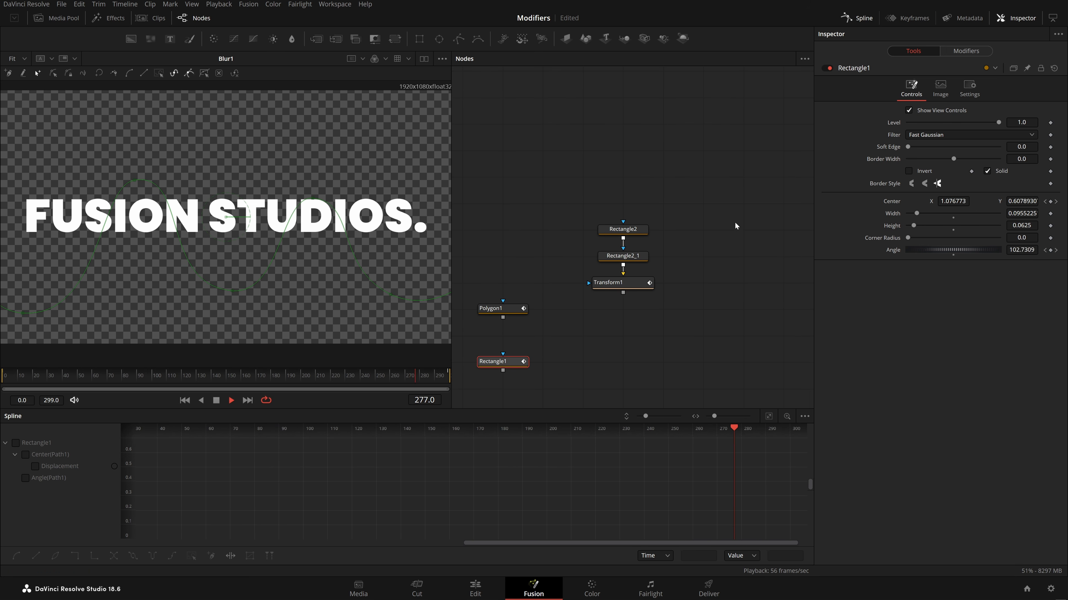
{"action": "scroll", "coordinate": [694, 256], "scroll_direction": "up", "scroll_amount": 1}
{"action": "scroll", "coordinate": [671, 279], "scroll_direction": "up", "scroll_amount": 1}
{"action": "mouse_move", "coordinate": [679, 293]}
{"action": "left_mouse_down"}
{"action": "mouse_move", "coordinate": [671, 279]}
{"action": "mouse_move", "coordinate": [698, 295]}
{"action": "left_mouse_up"}
{"action": "left_click_drag", "start_coordinate": [576, 297], "coordinate": [414, 300]}
{"action": "left_click", "coordinate": [572, 290]}
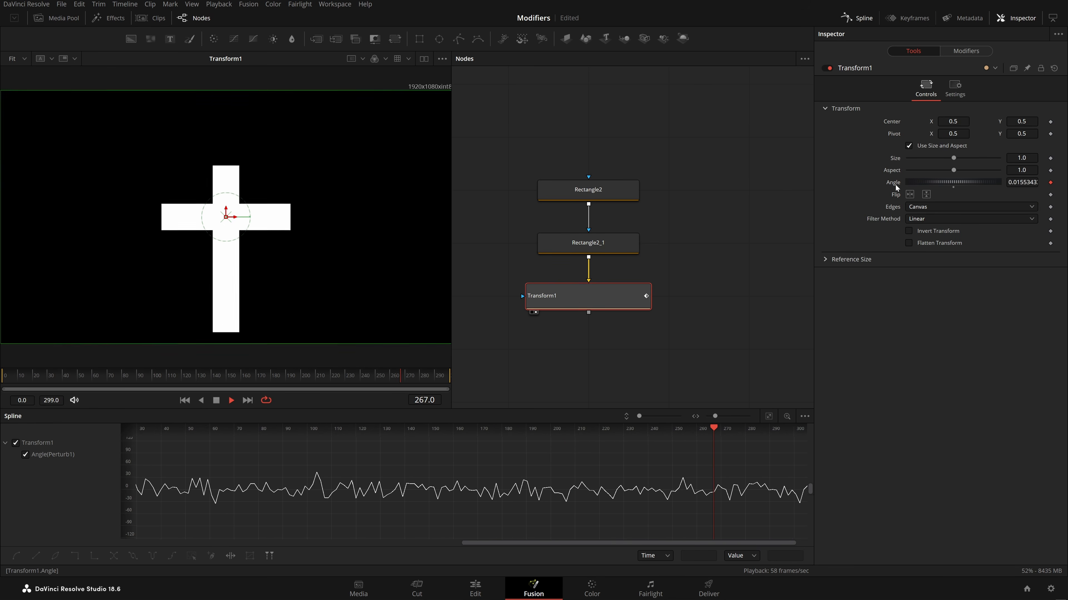
{"action": "right_click", "coordinate": [894, 159]}
{"action": "mouse_move", "coordinate": [938, 209]}
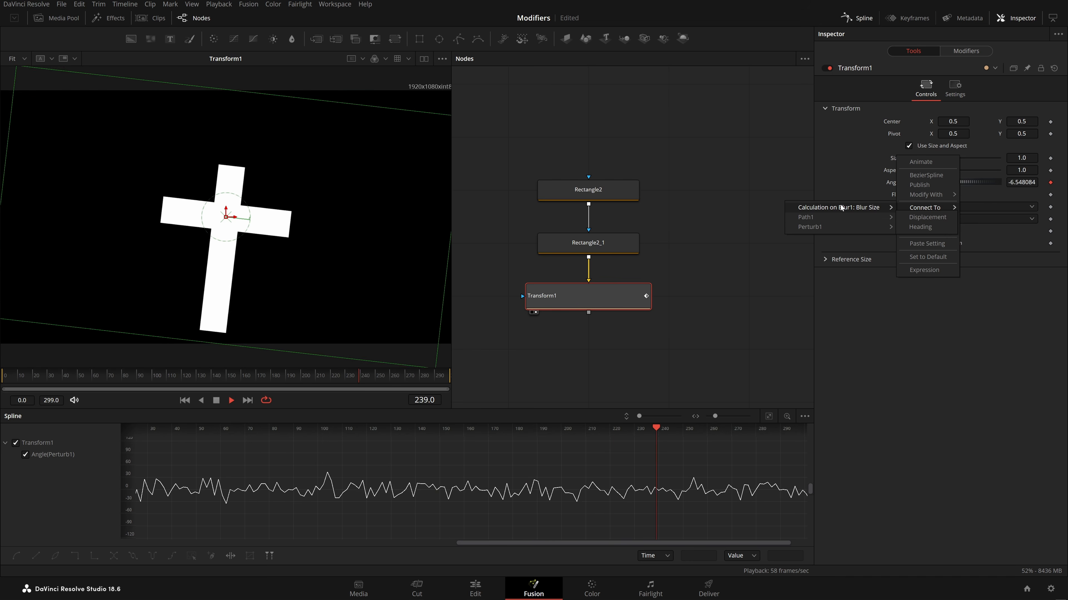
{"action": "mouse_move", "coordinate": [837, 228]}
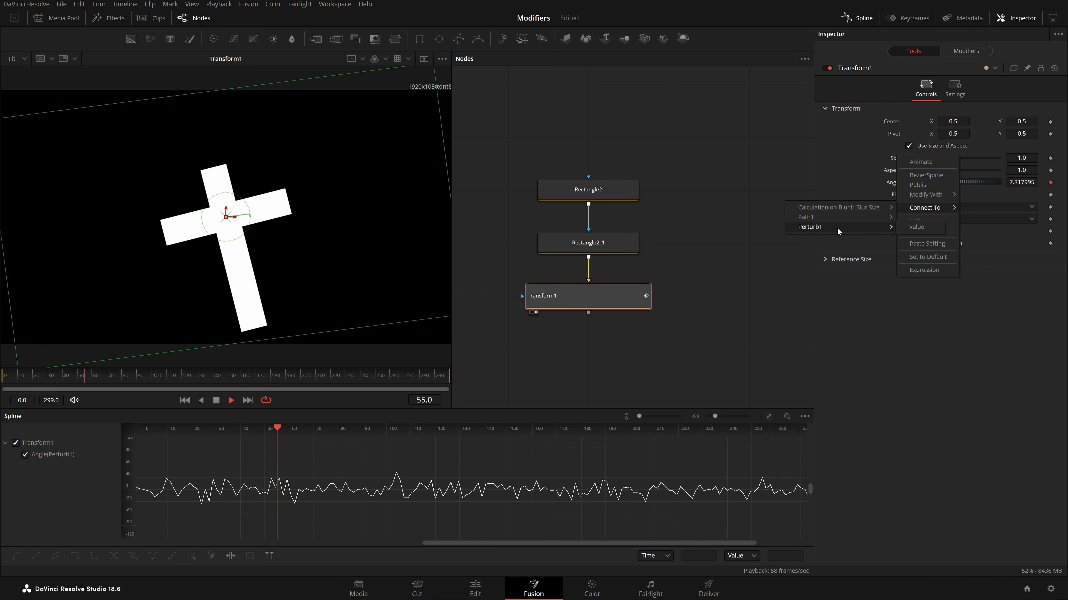
{"action": "left_click", "coordinate": [911, 229]}
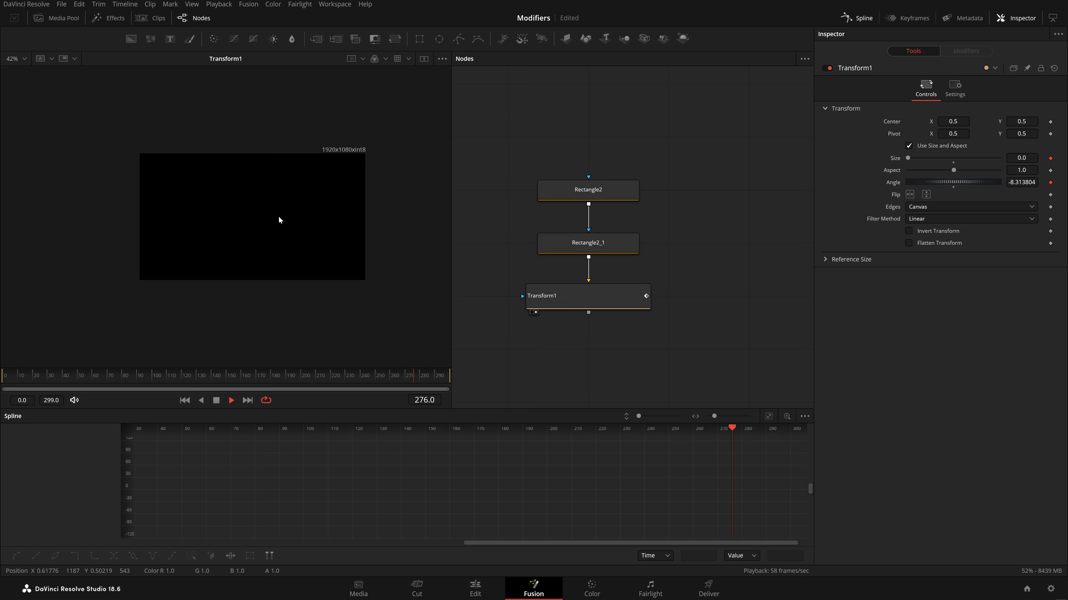
Step: Play the cross with the shared Perturb modifier driving its Size and Angle, and review the modifier's settings
{"action": "key", "text": "space"}
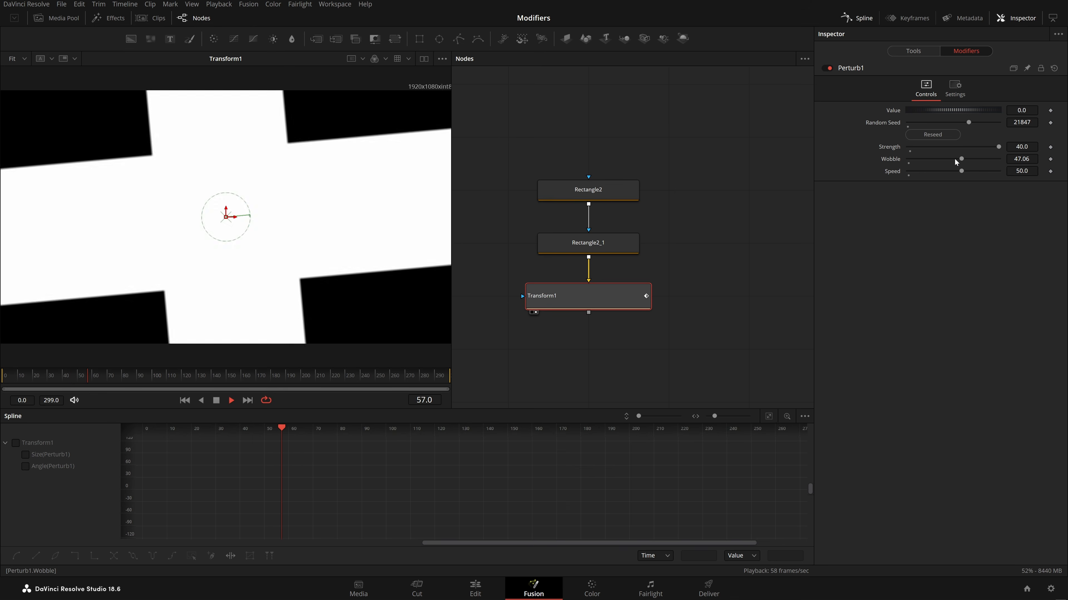
{"action": "key", "text": "space"}
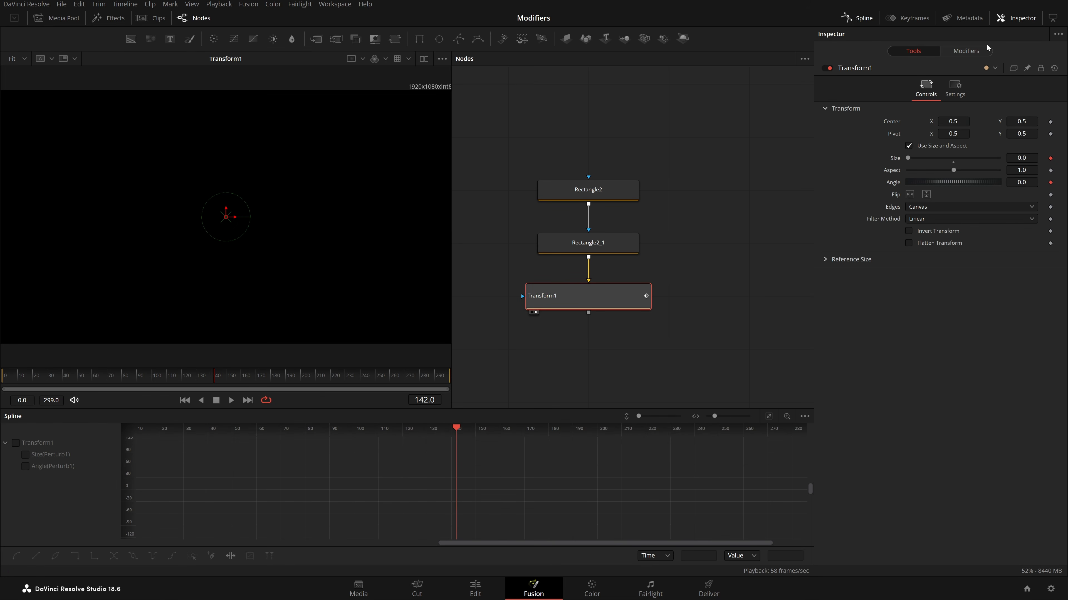
{"action": "left_click", "coordinate": [967, 52]}
Step: Add a Background node above the Rectangle2 chain, show it in the viewer, and set its Type to Gradient
{"action": "left_click_drag", "start_coordinate": [133, 39], "coordinate": [668, 138]}
{"action": "left_click_drag", "start_coordinate": [728, 165], "coordinate": [705, 247]}
{"action": "left_click_drag", "start_coordinate": [650, 210], "coordinate": [570, 103]}
{"action": "left_click_drag", "start_coordinate": [599, 120], "coordinate": [602, 185]}
{"action": "left_click", "coordinate": [515, 194]}
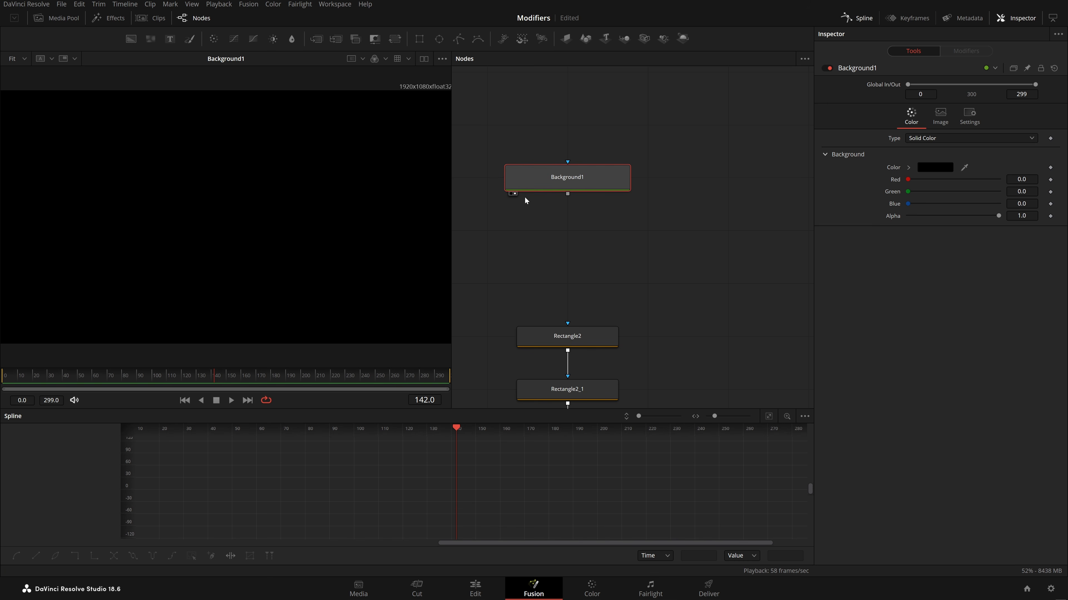
{"action": "left_click", "coordinate": [948, 138]}
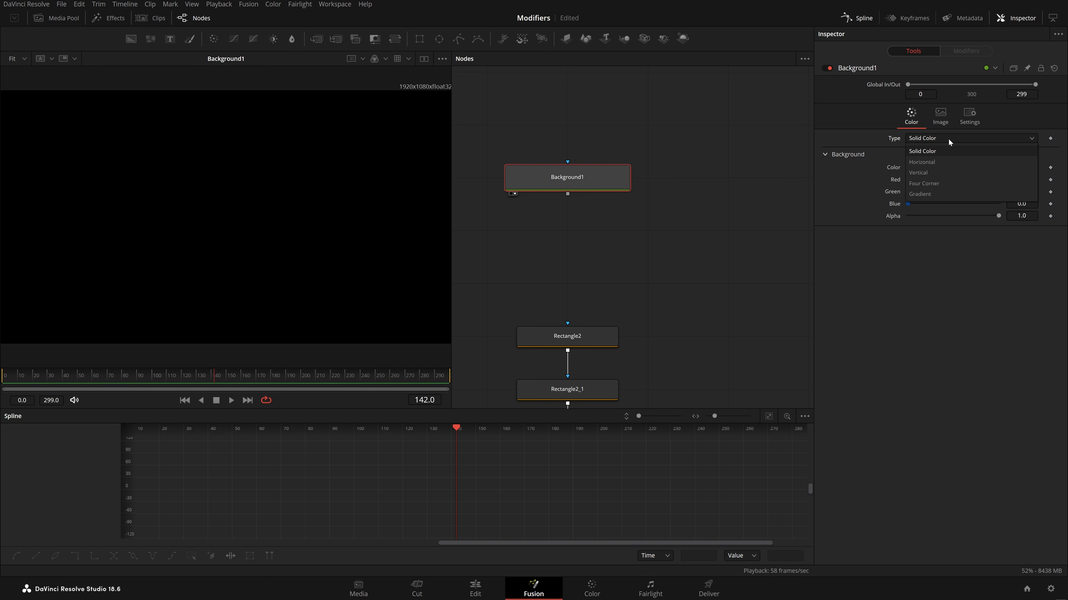
{"action": "left_click", "coordinate": [939, 190]}
Step: Try a Perturb modifier on the Background's linear gradient and play the animation
{"action": "right_click", "coordinate": [890, 205]}
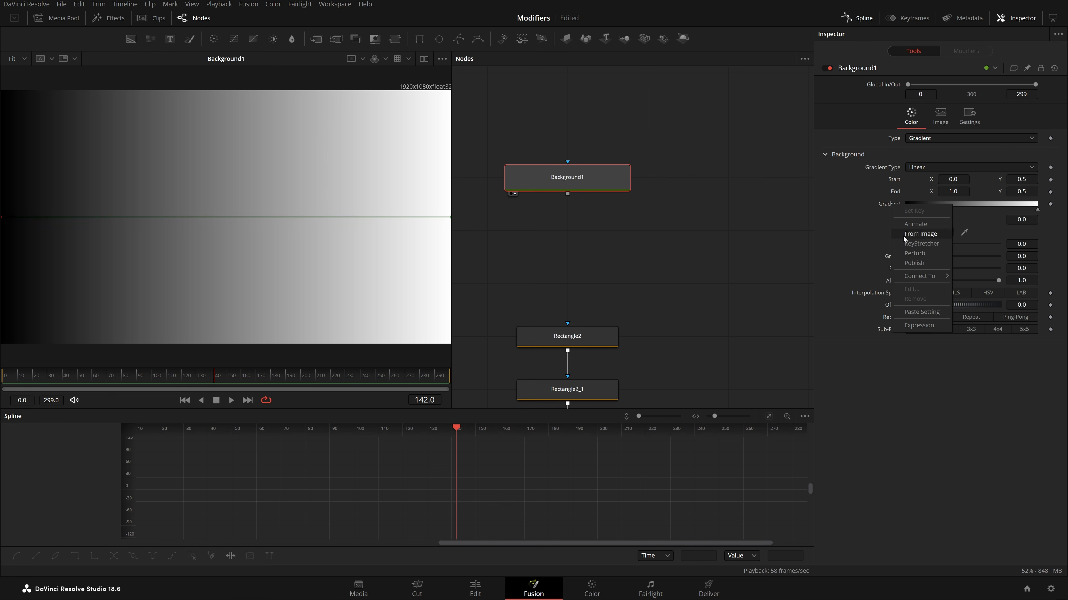
{"action": "left_click", "coordinate": [914, 253]}
{"action": "left_click", "coordinate": [232, 402]}
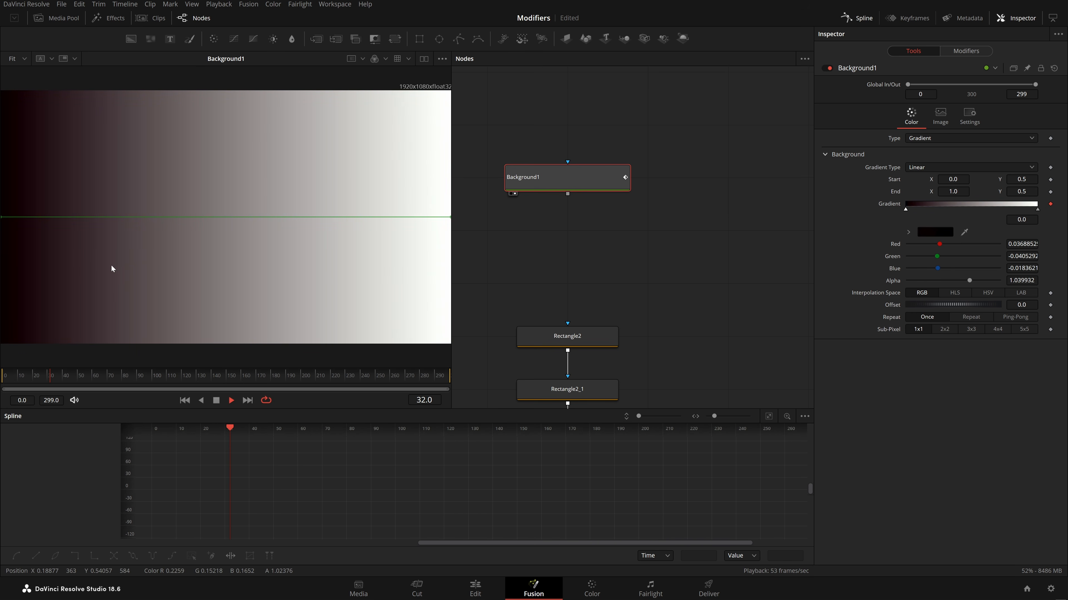
{"action": "key", "text": "space"}
Step: Set the Background's Gradient Type to Radial and its Start X to 0.5
{"action": "left_click", "coordinate": [971, 168]}
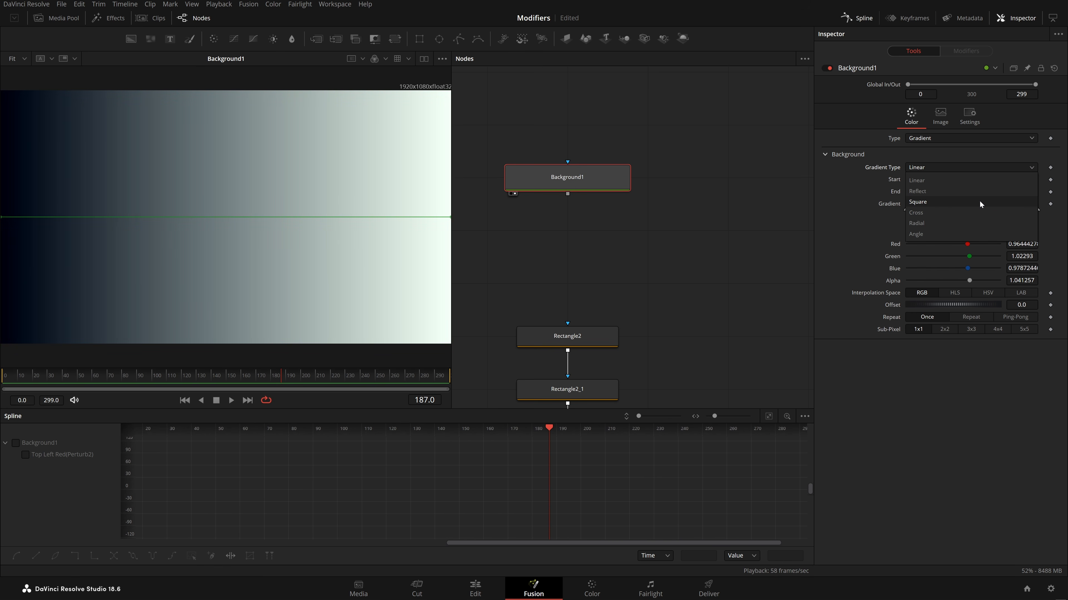
{"action": "left_click", "coordinate": [967, 225]}
{"action": "left_click_drag", "start_coordinate": [953, 179], "coordinate": [1010, 179]}
{"action": "key", "text": "Tab"}
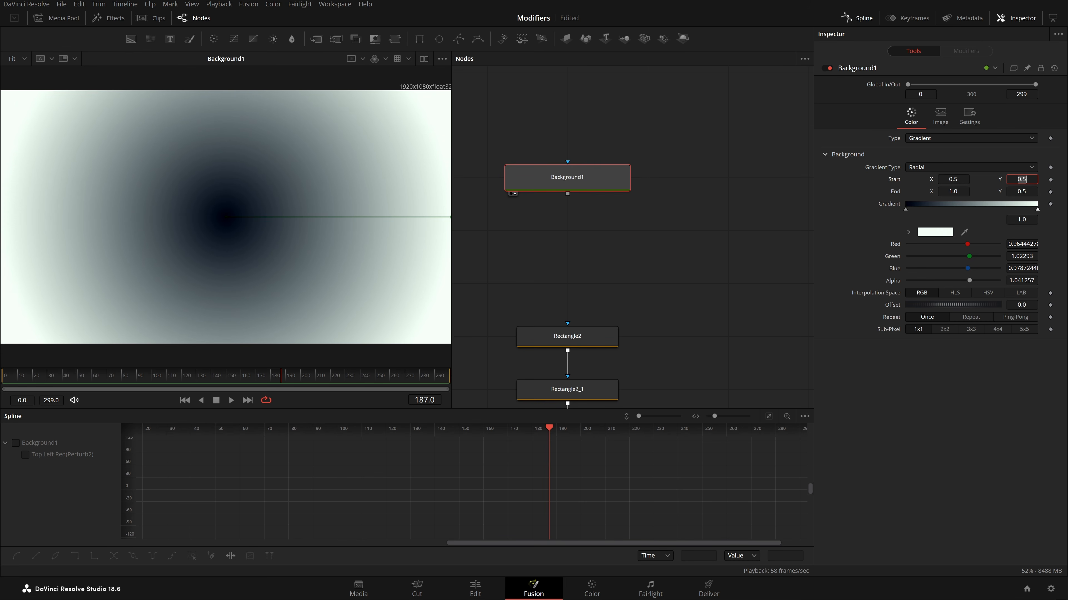
Step: Reset the Background's gradient to plain black-to-white and apply a Perturb modifier to it
{"action": "left_click", "coordinate": [788, 218]}
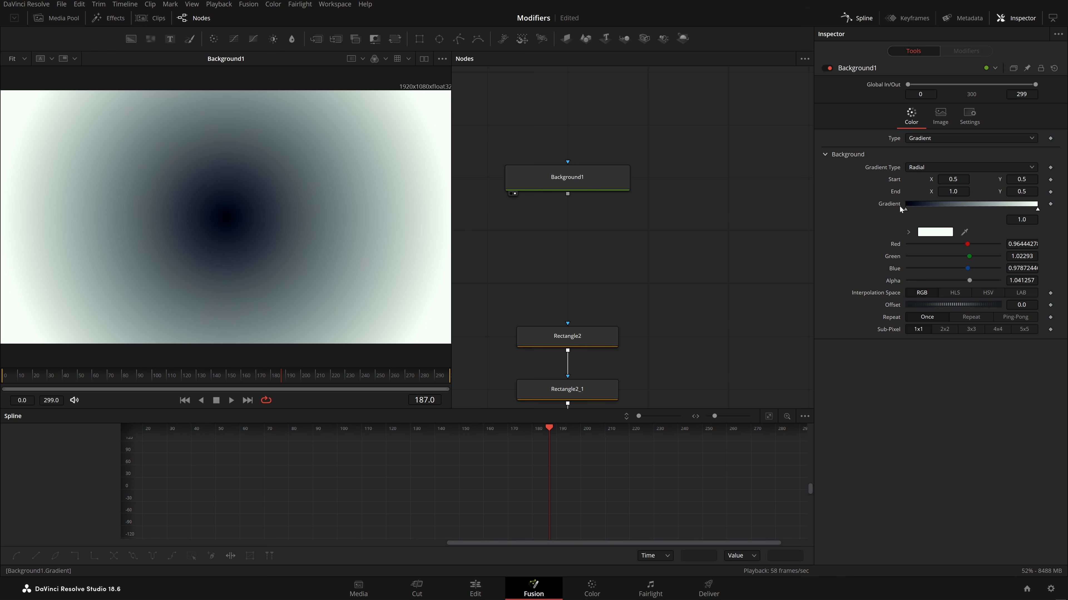
{"action": "left_click", "coordinate": [897, 205]}
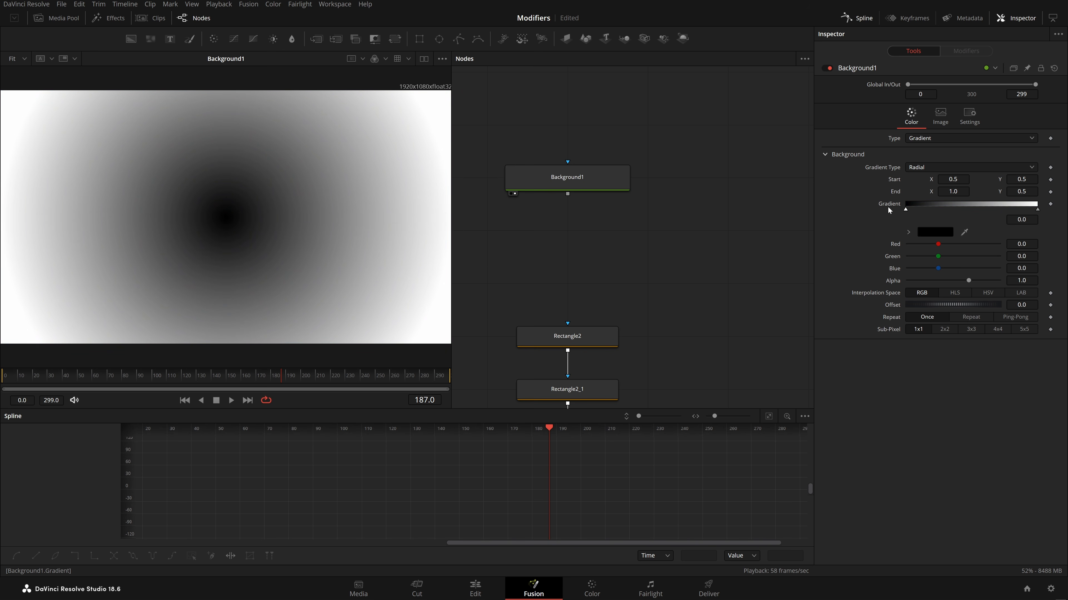
{"action": "right_click", "coordinate": [892, 209]}
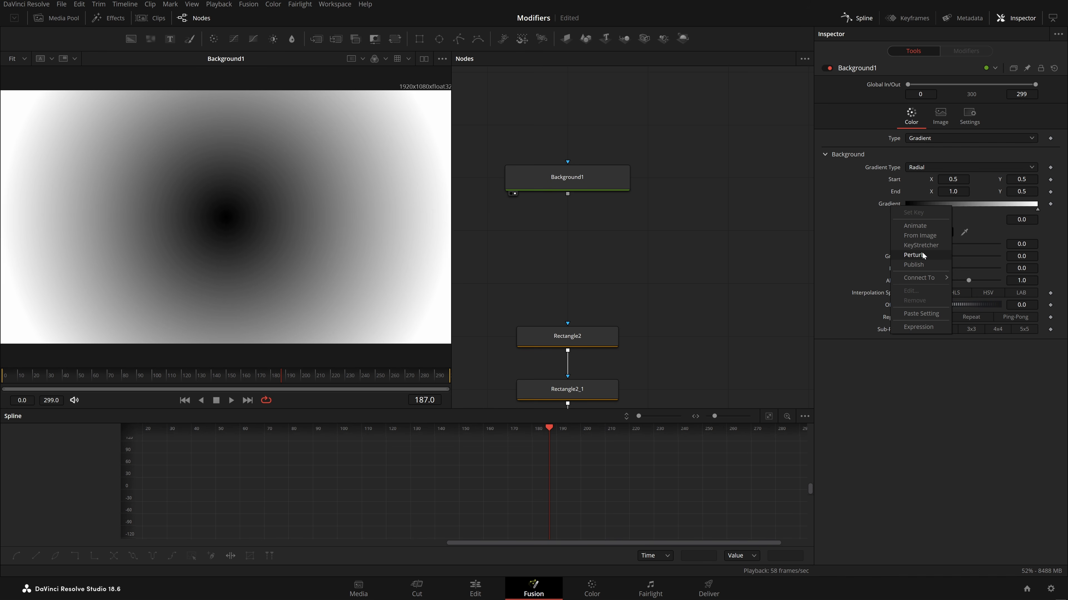
{"action": "left_click", "coordinate": [887, 243]}
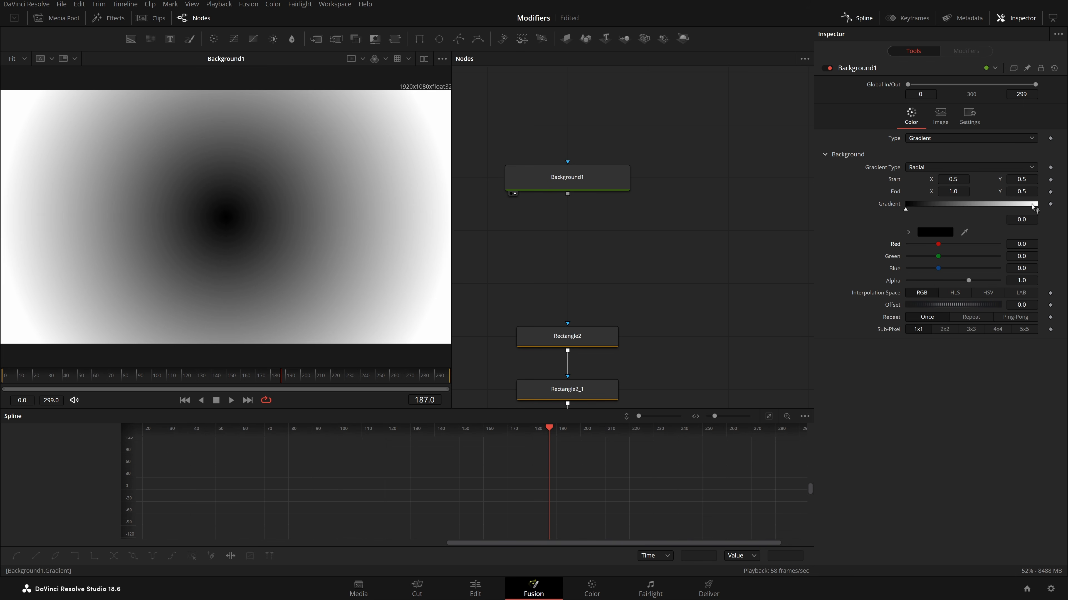
{"action": "left_click", "coordinate": [1037, 209]}
{"action": "right_click", "coordinate": [888, 204]}
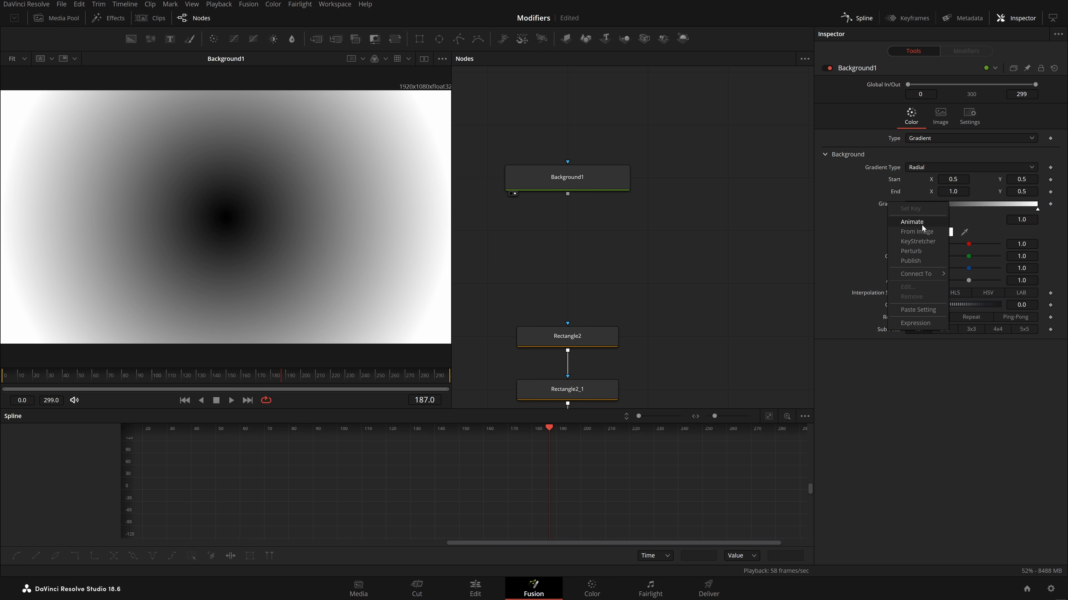
{"action": "left_click", "coordinate": [928, 254]}
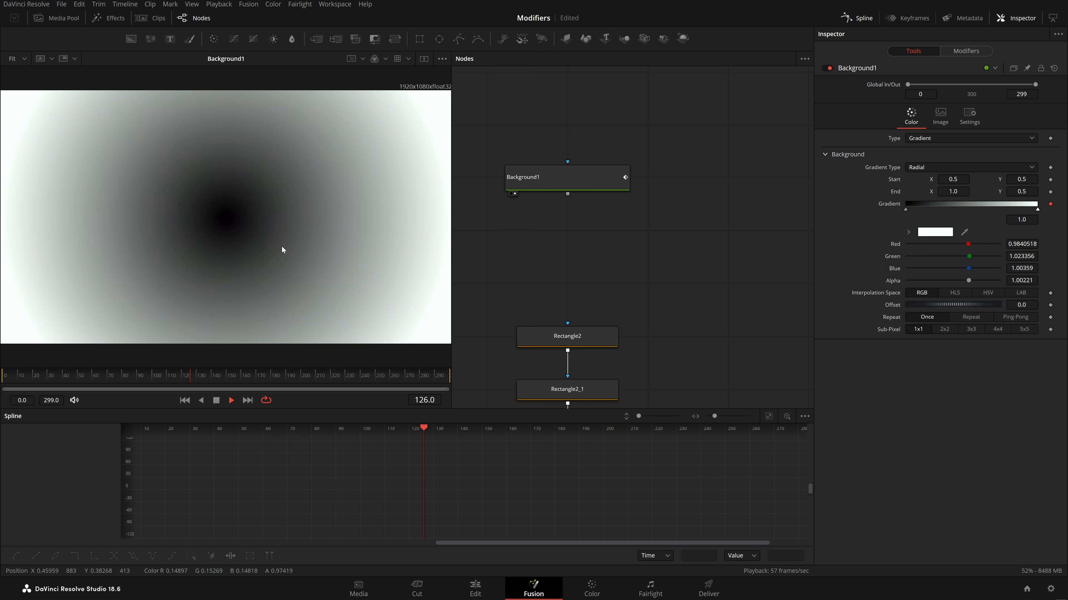
Step: Apply another Perturb modifier to the Value of Perturb2 and compare the controls of both modifiers
{"action": "left_click", "coordinate": [966, 50]}
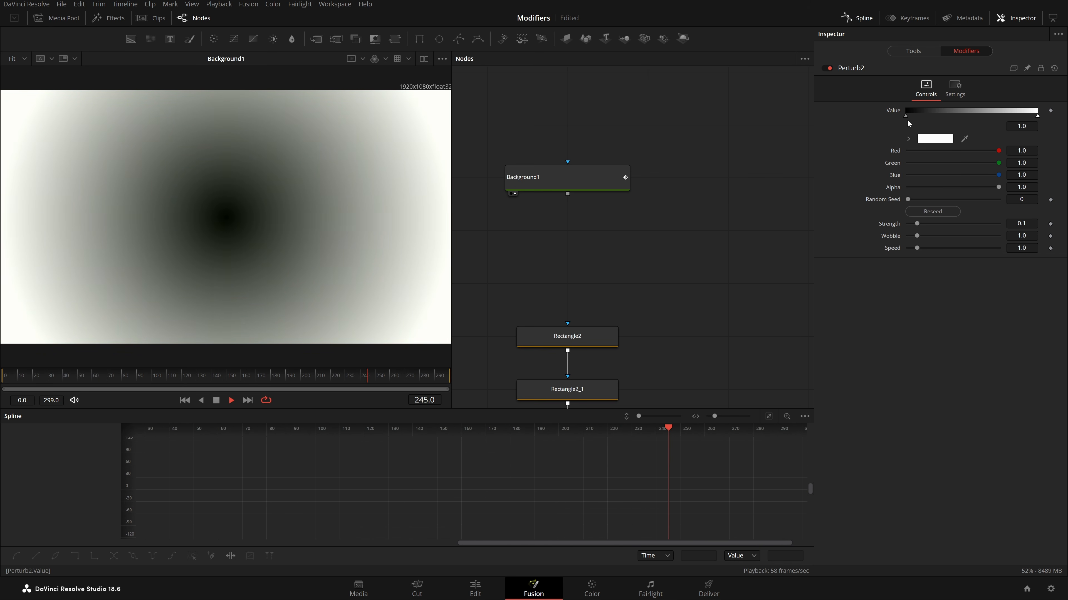
{"action": "right_click", "coordinate": [897, 112]}
{"action": "left_click", "coordinate": [928, 162]}
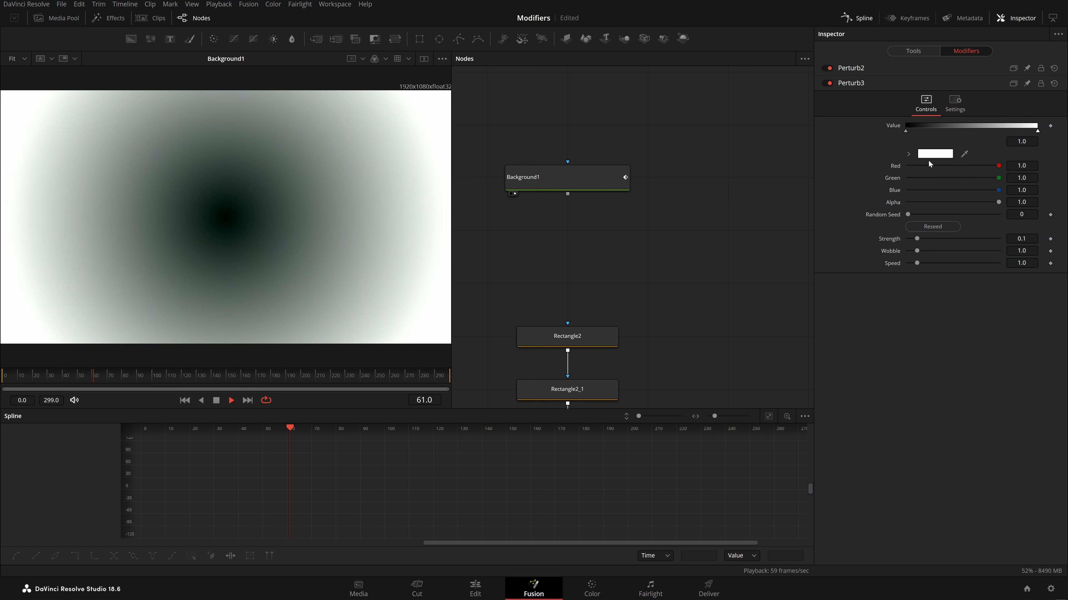
{"action": "left_click", "coordinate": [870, 69]}
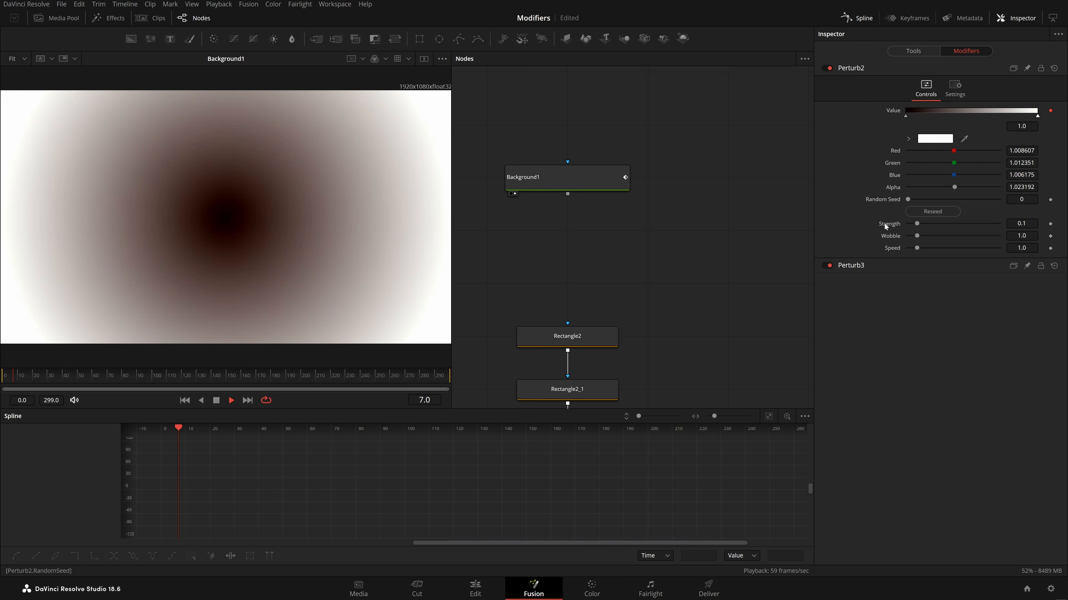
{"action": "left_click", "coordinate": [857, 265]}
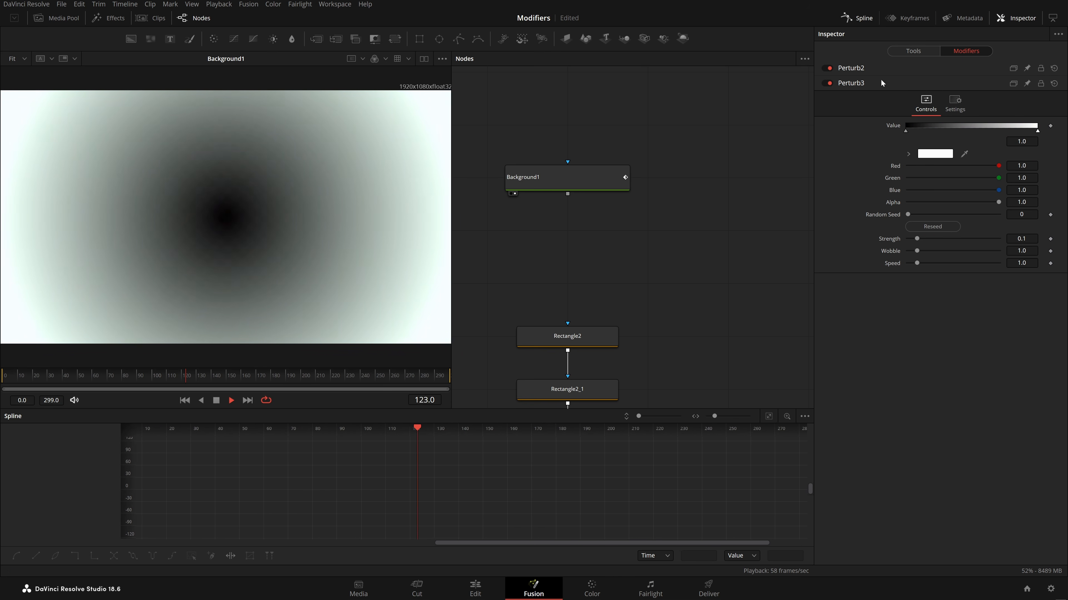
{"action": "left_click", "coordinate": [847, 69]}
{"action": "left_click", "coordinate": [846, 269]}
Step: Set Perturb3's Strength to about 0.51, Wobble to 1.87 and Speed to 1.18
{"action": "left_click_drag", "start_coordinate": [916, 239], "coordinate": [1060, 256]}
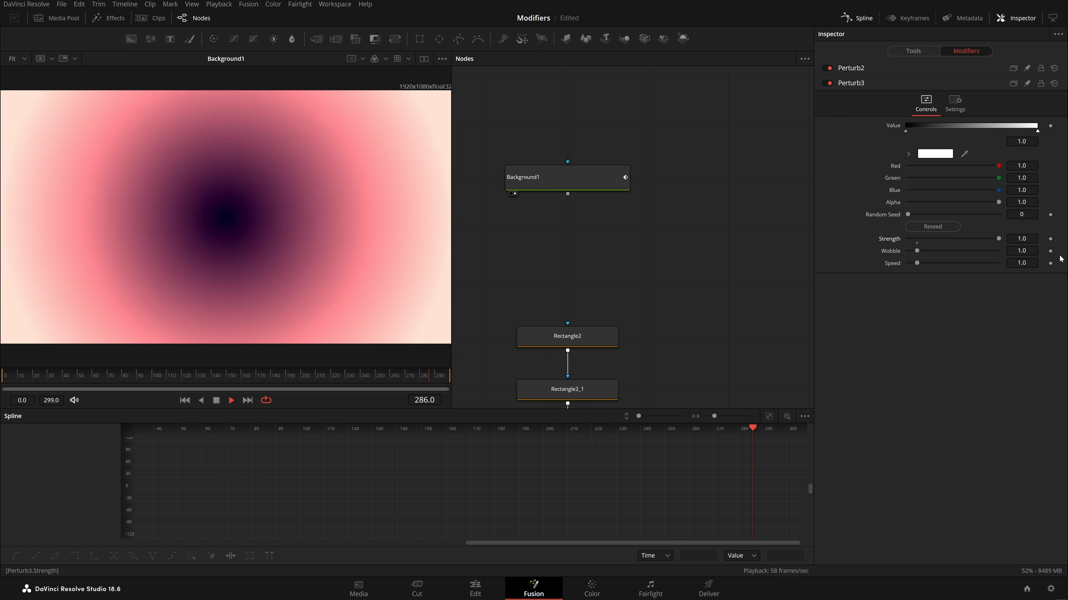
{"action": "left_click_drag", "start_coordinate": [916, 263], "coordinate": [916, 292]}
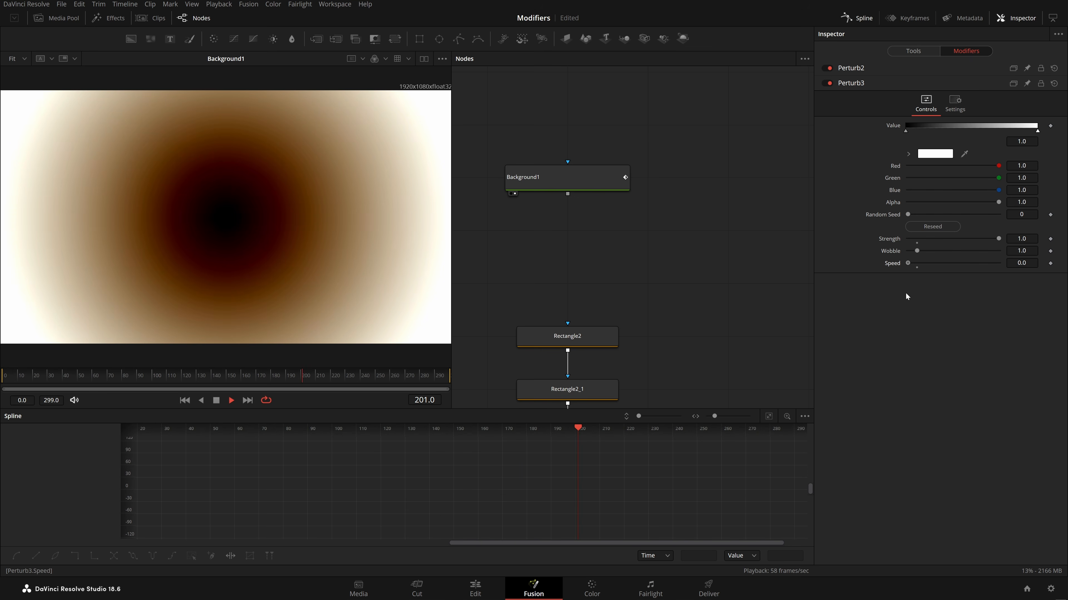
{"action": "left_click_drag", "start_coordinate": [919, 255], "coordinate": [928, 256]}
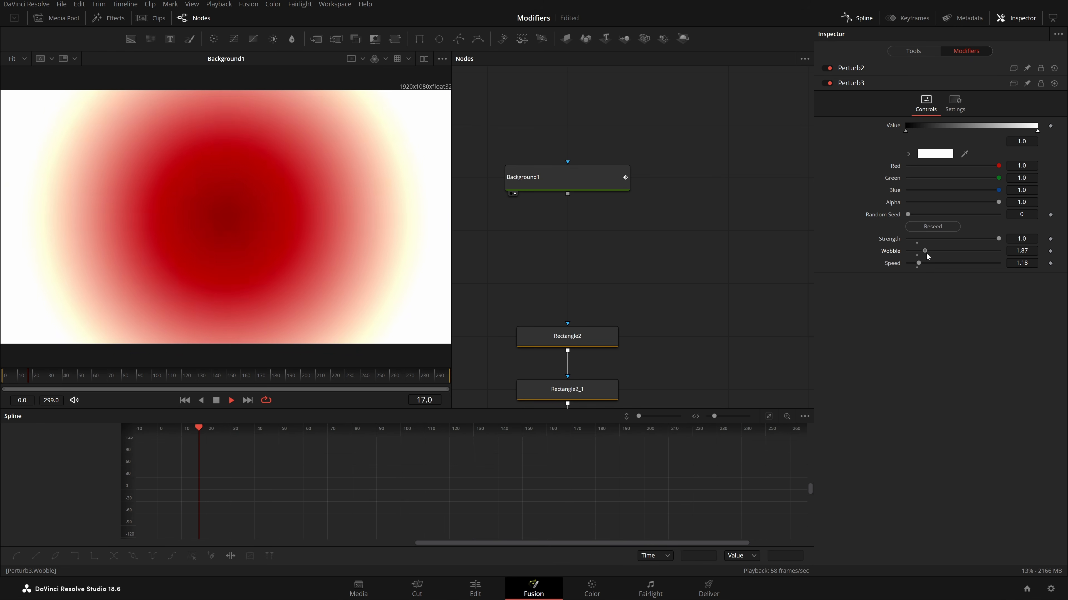
{"action": "left_click_drag", "start_coordinate": [999, 238], "coordinate": [949, 242]}
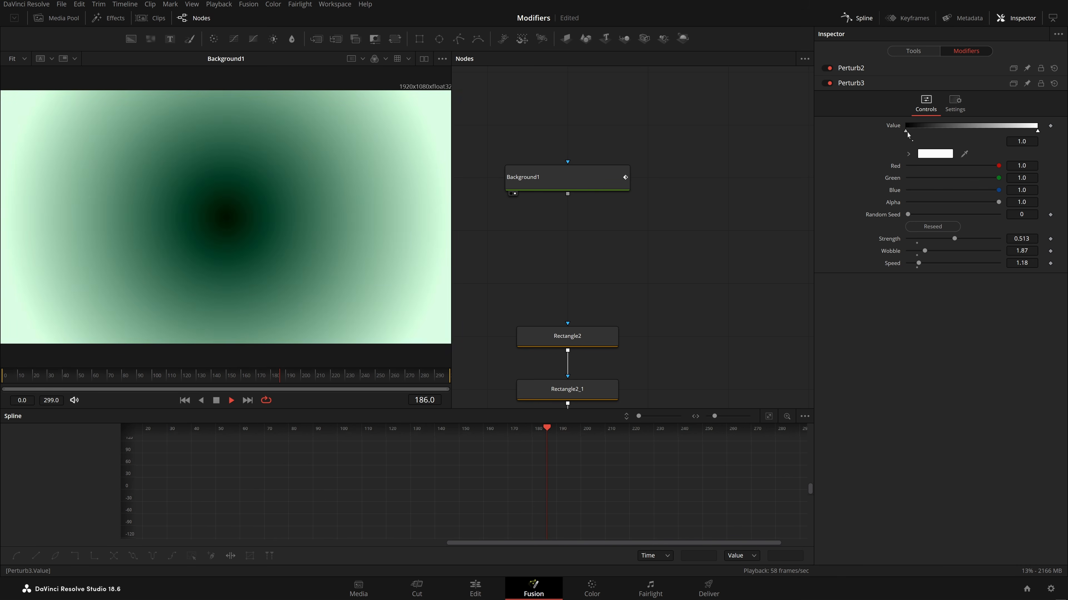
Step: Reverse the gradient in Perturb3's Value by swapping the positions of its black and white stops
{"action": "left_click_drag", "start_coordinate": [906, 131], "coordinate": [955, 134]}
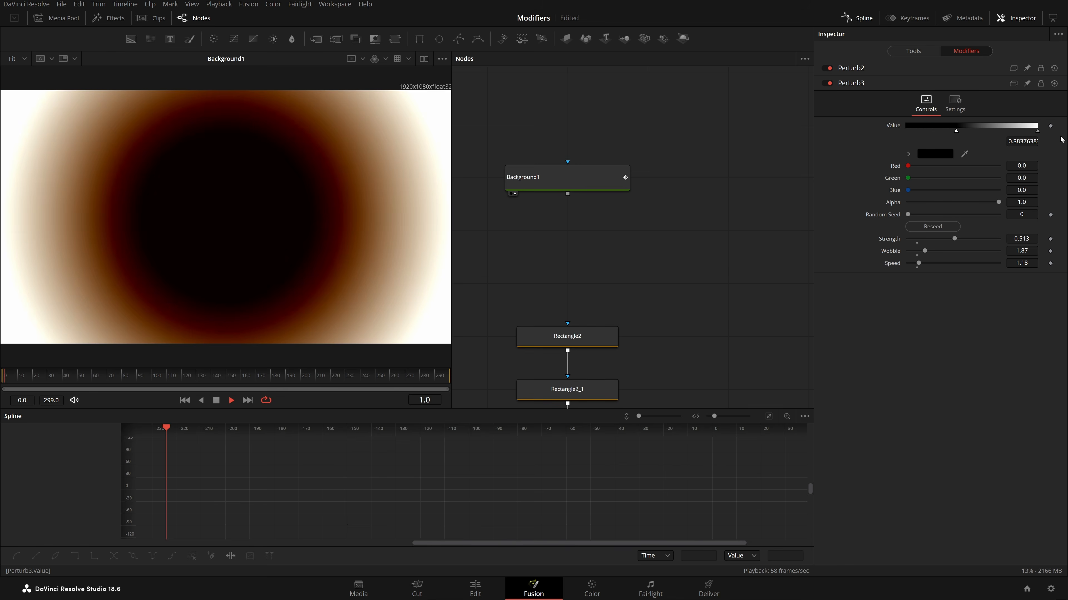
{"action": "left_click_drag", "start_coordinate": [1037, 131], "coordinate": [905, 132]}
{"action": "left_click_drag", "start_coordinate": [956, 131], "coordinate": [1037, 133]}
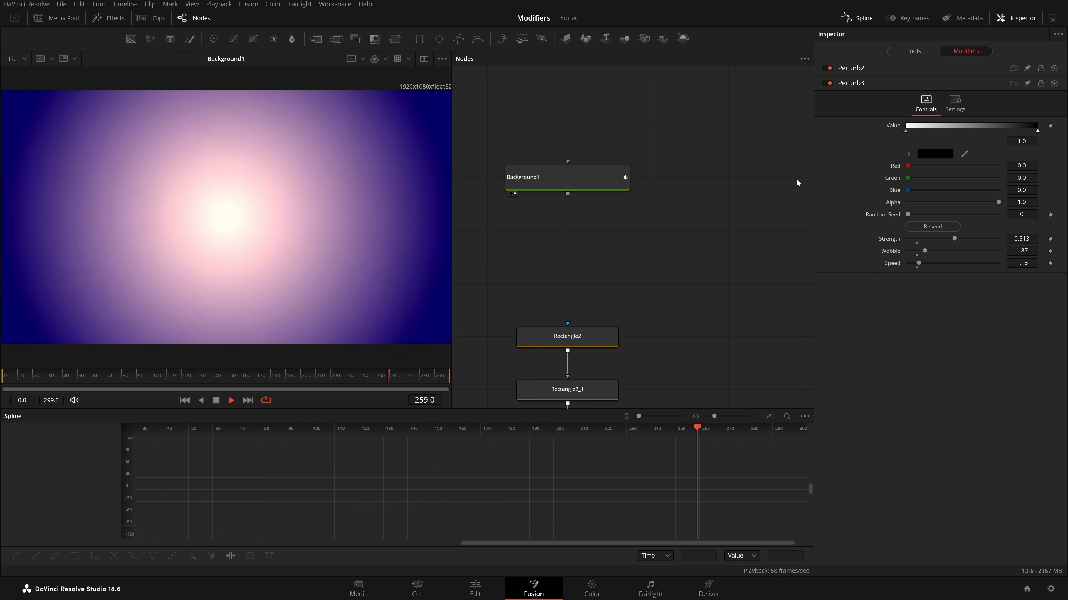
Step: Reseed Perturb2 and set its Speed to 2.35, Wobble to 0.22 and Strength to about 0.057
{"action": "left_click", "coordinate": [854, 70]}
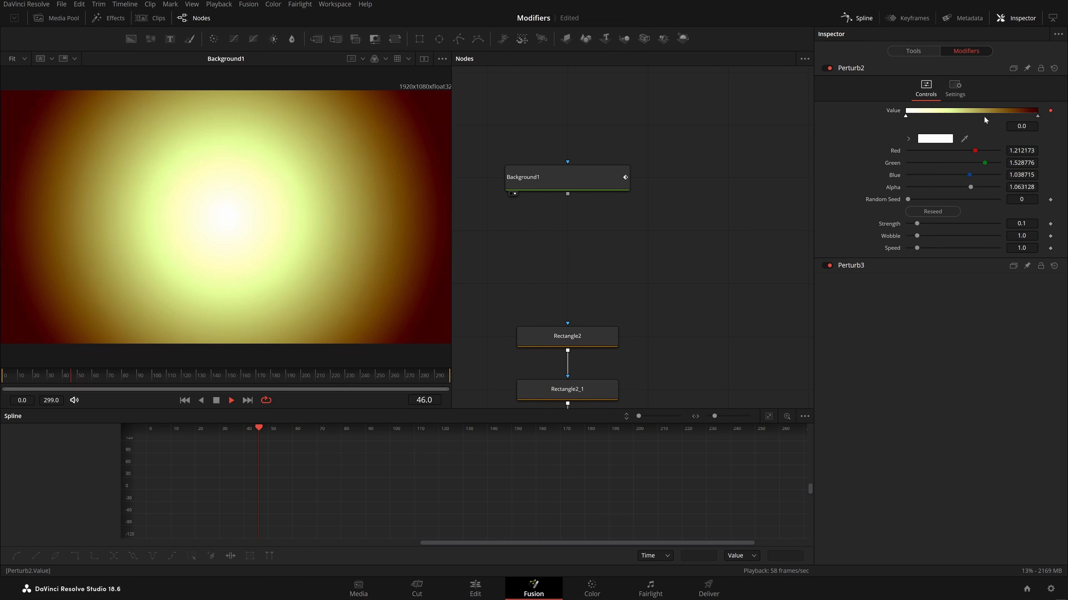
{"action": "left_click", "coordinate": [930, 210]}
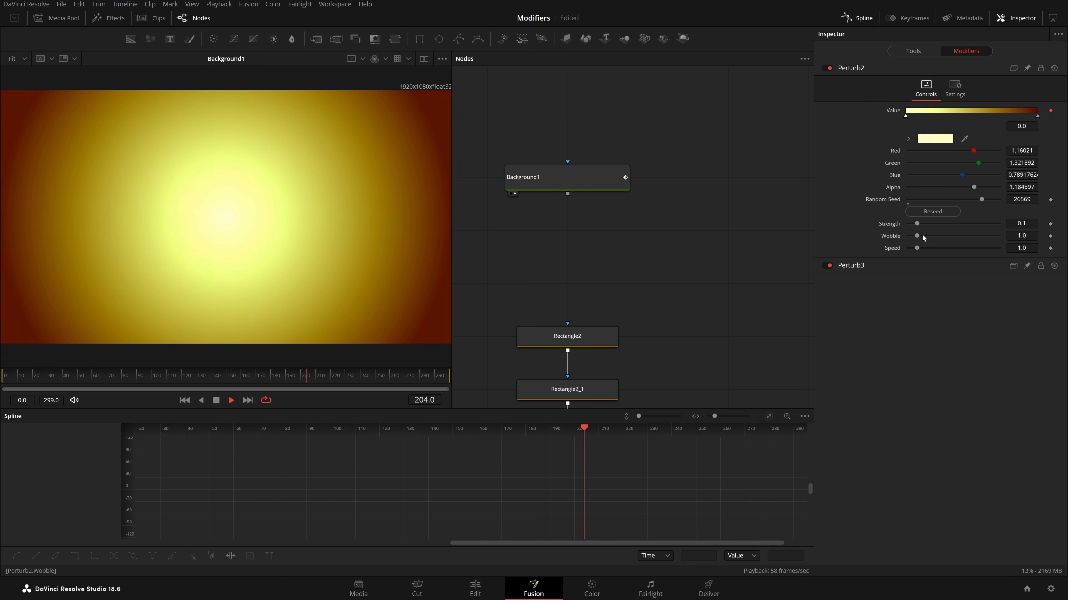
{"action": "left_click_drag", "start_coordinate": [917, 248], "coordinate": [929, 248]}
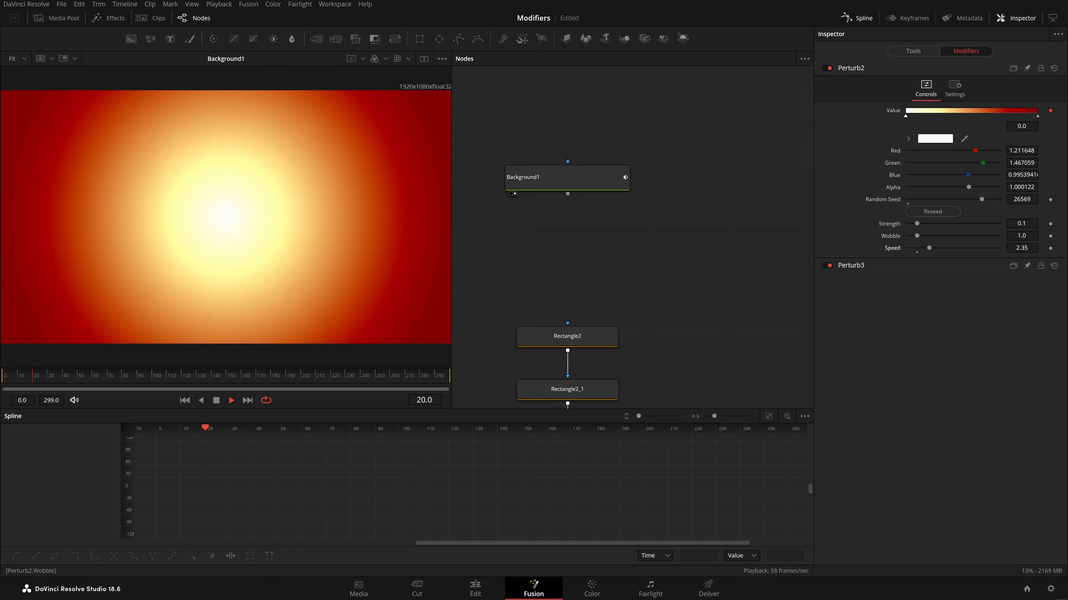
{"action": "mouse_move", "coordinate": [1026, 236]}
{"action": "left_mouse_down"}
{"action": "mouse_move", "coordinate": [988, 235]}
{"action": "mouse_move", "coordinate": [1008, 224]}
{"action": "left_mouse_up"}
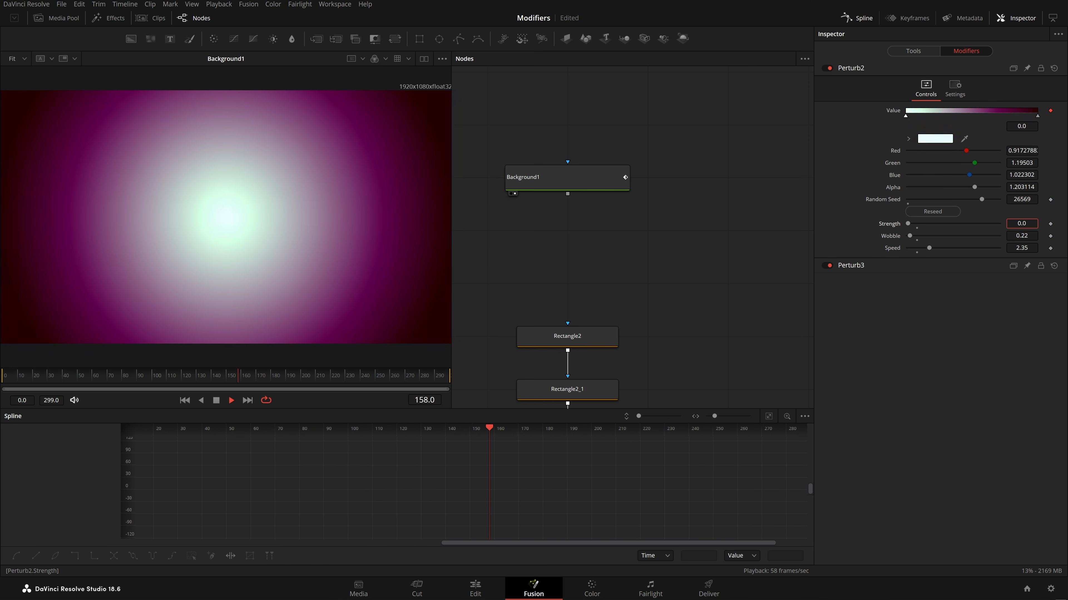
Step: Check the two gradient stops of Perturb3 and delete that modifier
{"action": "left_click", "coordinate": [845, 265]}
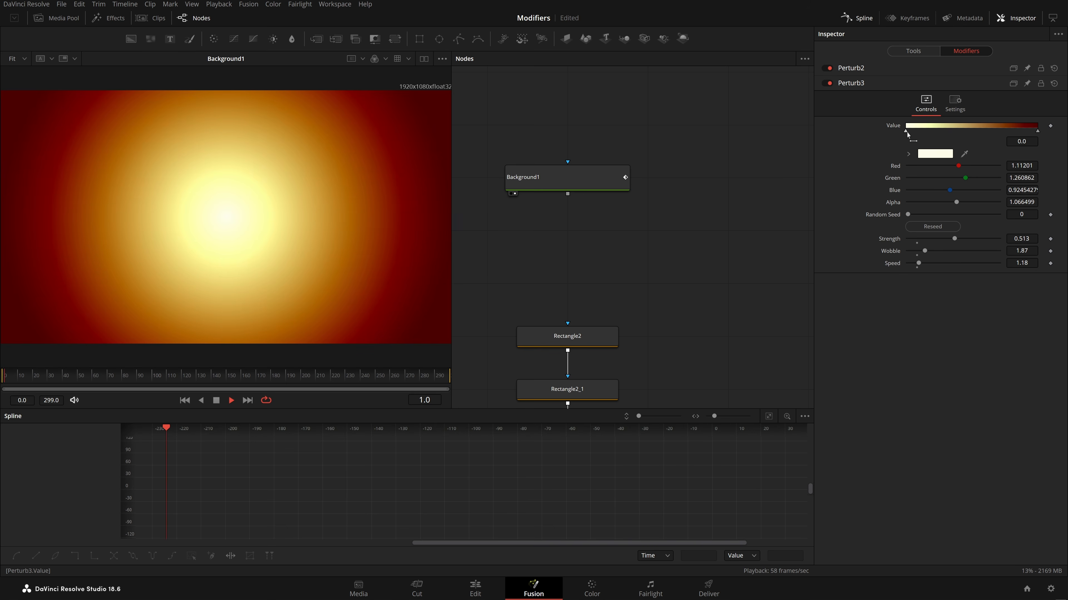
{"action": "left_click", "coordinate": [1037, 130]}
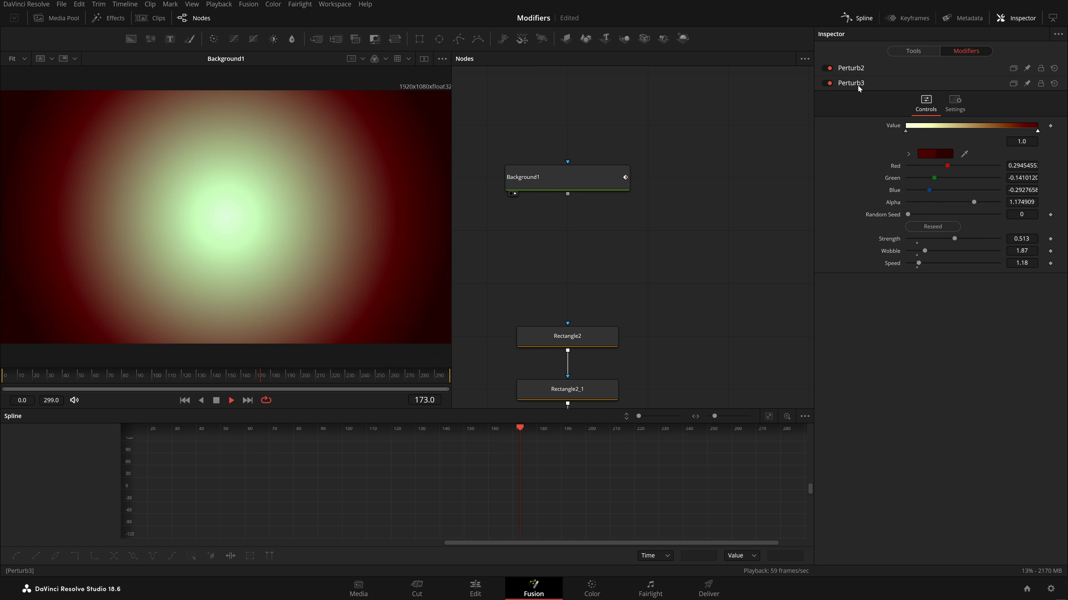
{"action": "right_click", "coordinate": [956, 81]}
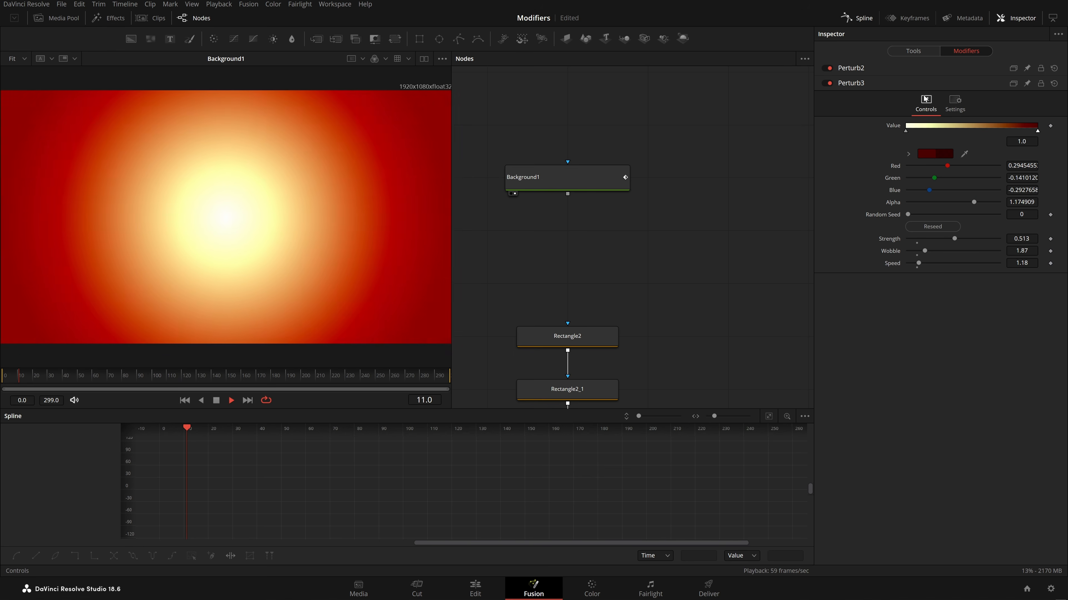
{"action": "right_click", "coordinate": [897, 82]}
{"action": "left_click", "coordinate": [912, 138]}
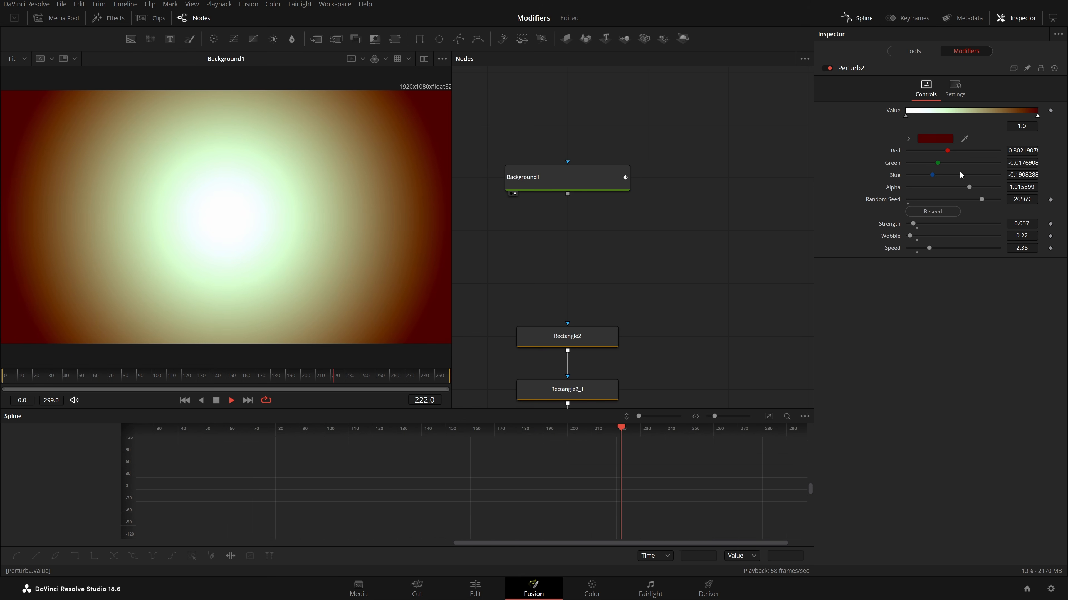
Step: Remove Perturb2 from the Background's Gradient and stop playback
{"action": "left_click", "coordinate": [913, 51]}
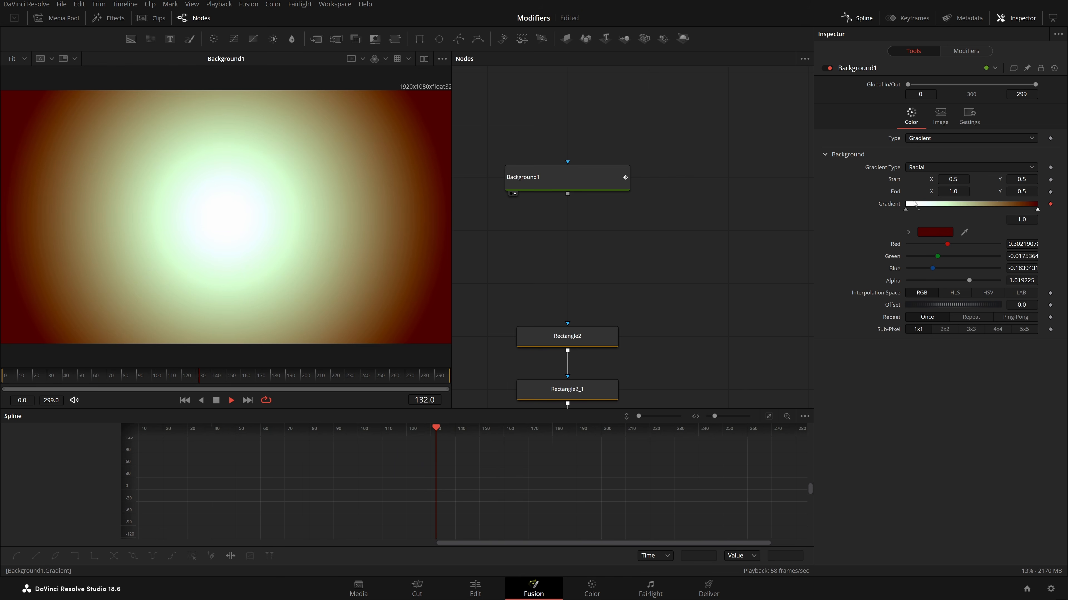
{"action": "right_click", "coordinate": [879, 204]}
{"action": "left_click", "coordinate": [917, 320]}
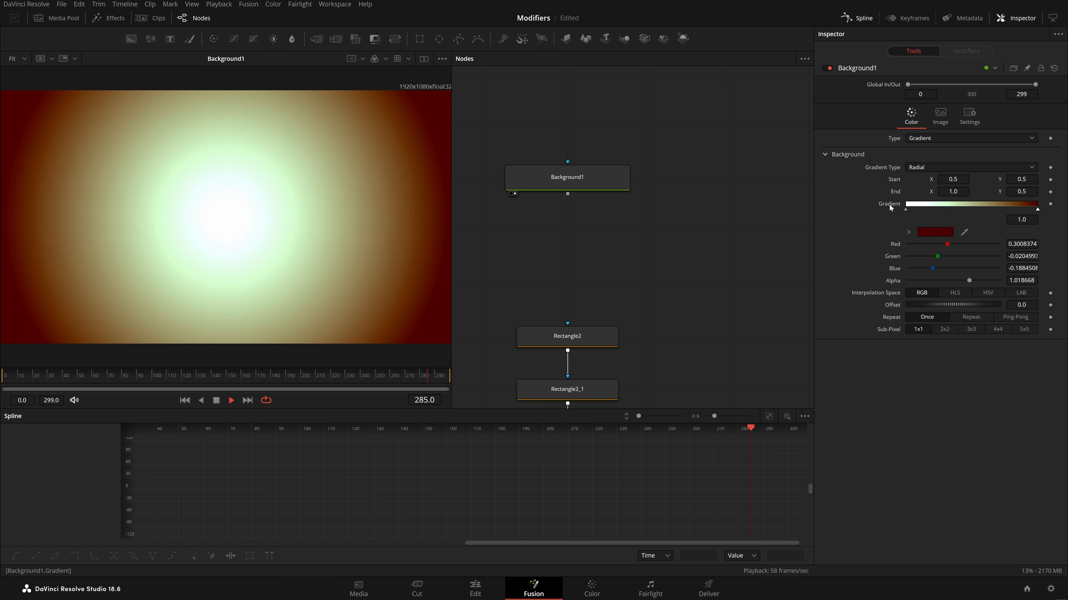
{"action": "right_click", "coordinate": [889, 205]}
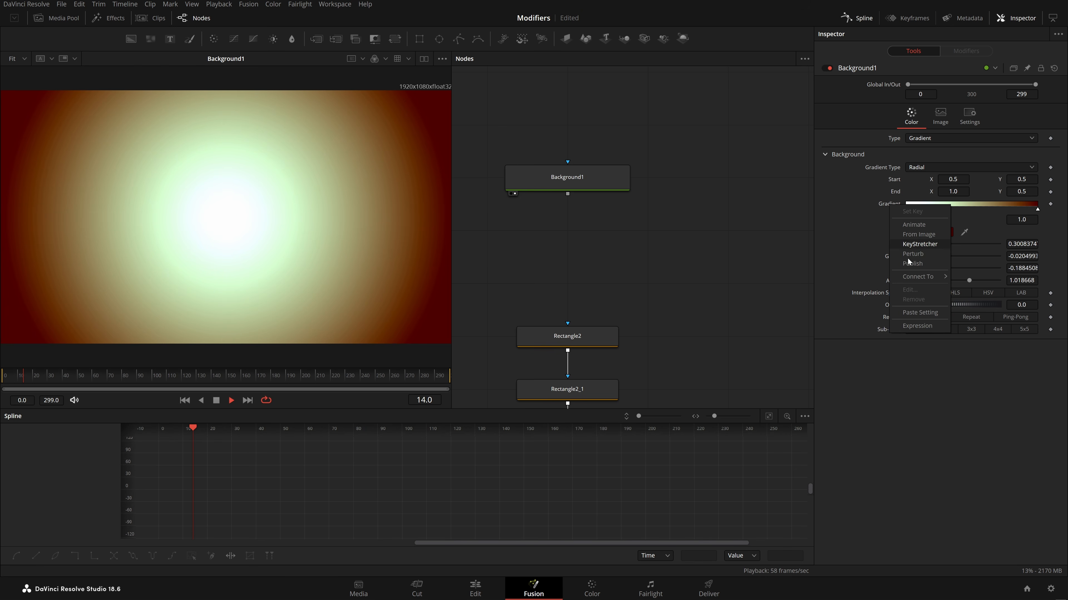
{"action": "left_click", "coordinate": [216, 400]}
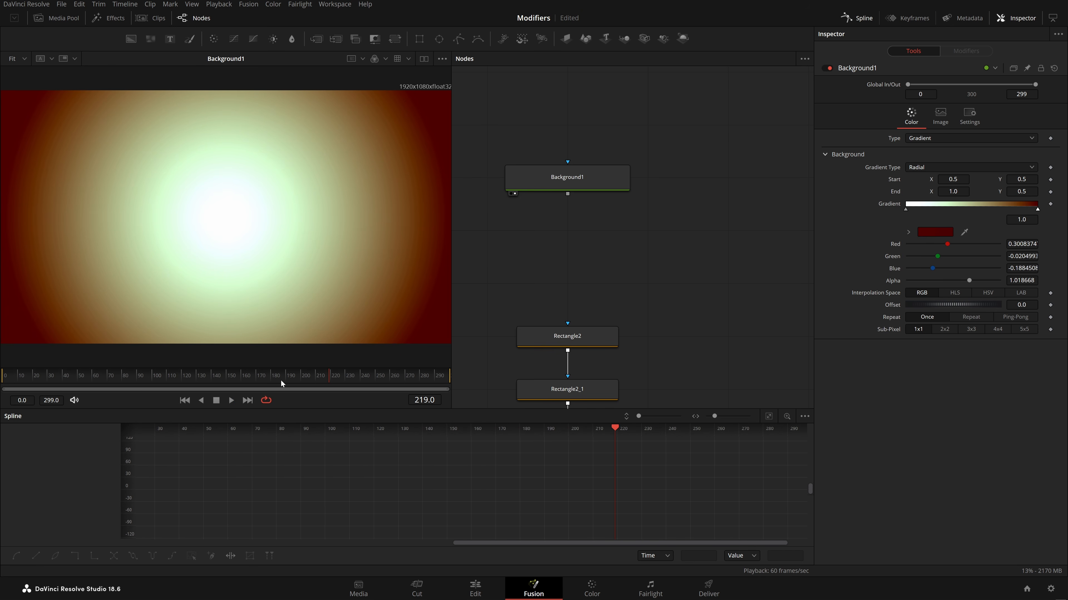
{"action": "right_click", "coordinate": [892, 208]}
{"action": "left_click", "coordinate": [648, 255]}
Step: Reset the Background's gradient by switching its Type to Solid Color and back to Gradient, and apply a Perturb modifier to the Gradient
{"action": "left_click", "coordinate": [991, 138]}
{"action": "left_click", "coordinate": [966, 151]}
{"action": "left_click", "coordinate": [966, 138]}
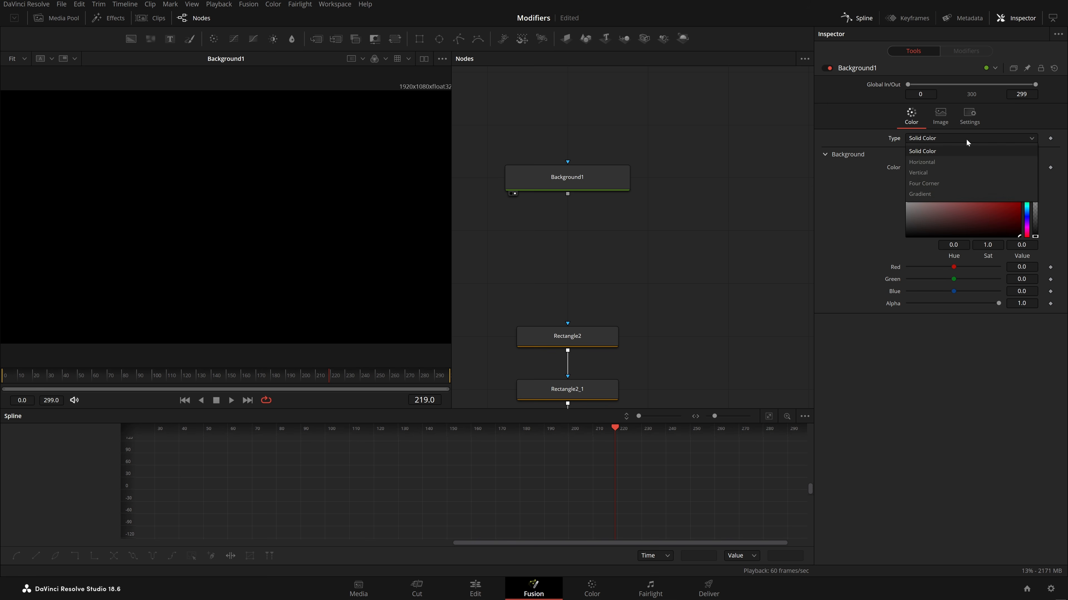
{"action": "left_click", "coordinate": [955, 197]}
{"action": "right_click", "coordinate": [894, 205]}
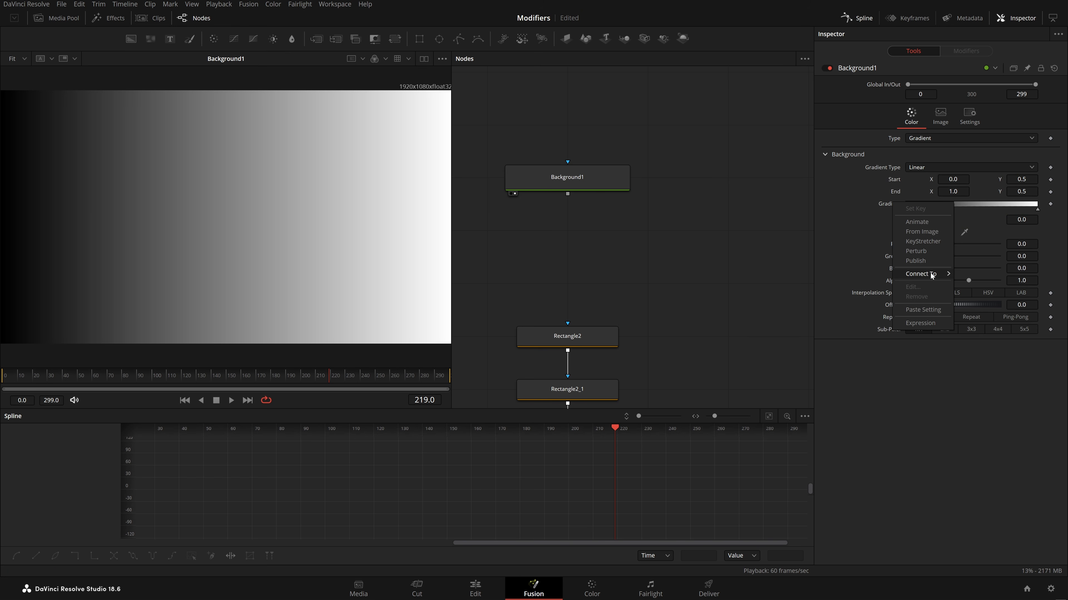
{"action": "left_click", "coordinate": [930, 254]}
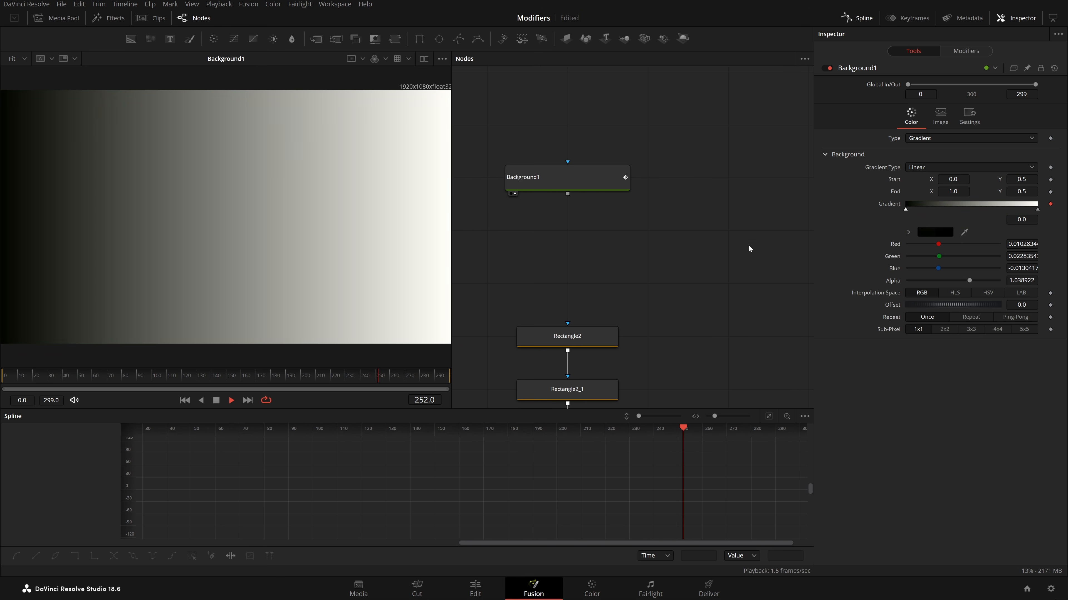
Step: Try the Cross gradient type on the Background, settle on Angle, and set the gradient's repeat mode to Repeat
{"action": "left_click", "coordinate": [941, 168]}
{"action": "left_click", "coordinate": [940, 216]}
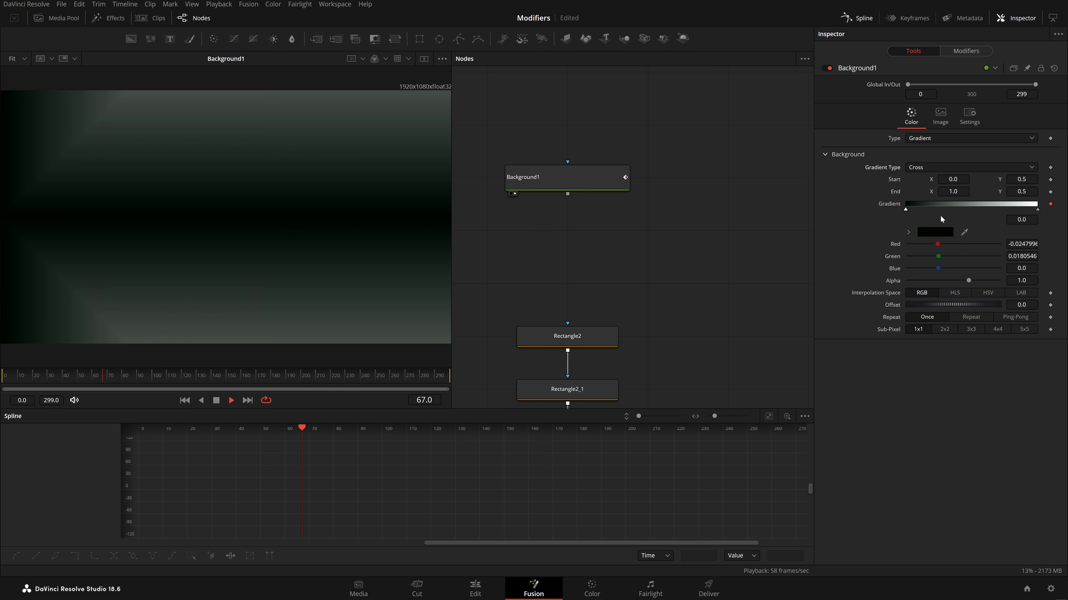
{"action": "left_click", "coordinate": [952, 167]}
{"action": "left_click", "coordinate": [935, 234]}
{"action": "left_click", "coordinate": [943, 169]}
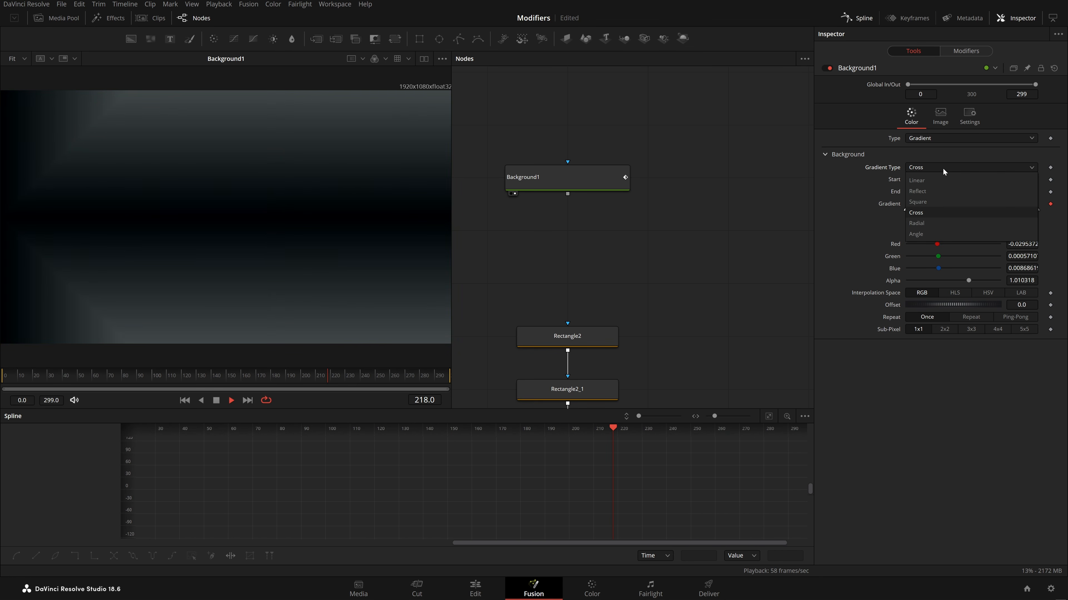
{"action": "left_click", "coordinate": [930, 235]}
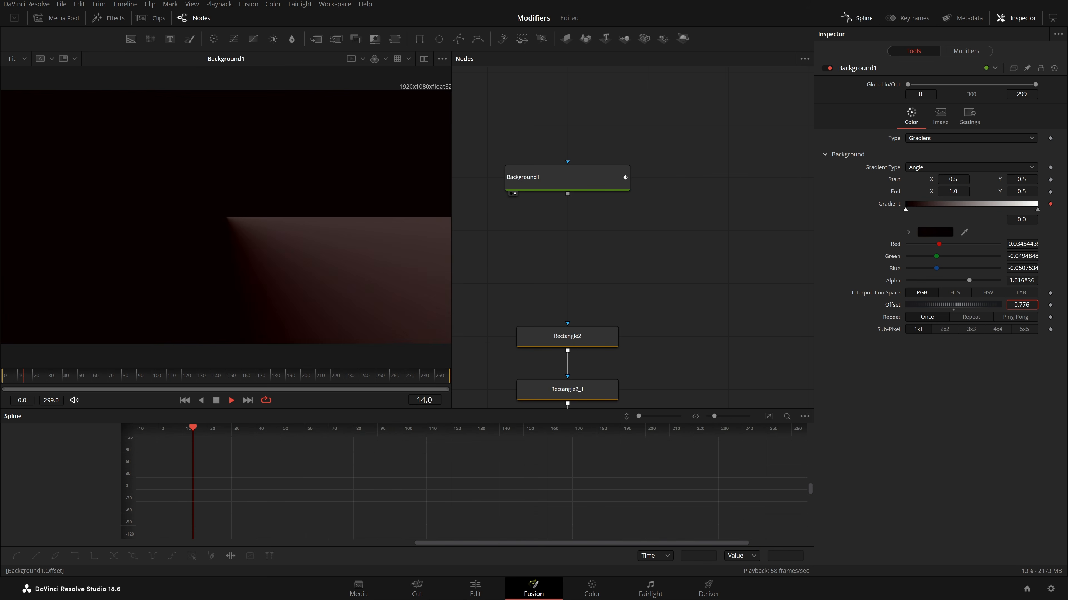
{"action": "left_click", "coordinate": [968, 317]}
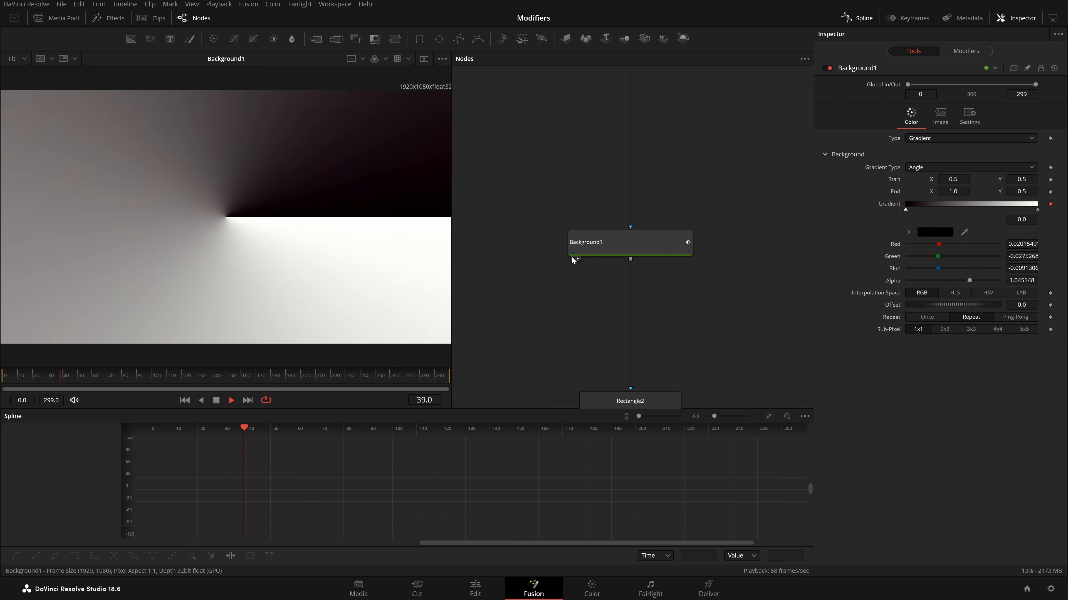
Step: Add a Polygon node above Background1, show it in the viewer, and stop playback at frame 0
{"action": "left_click_drag", "start_coordinate": [657, 229], "coordinate": [630, 245]}
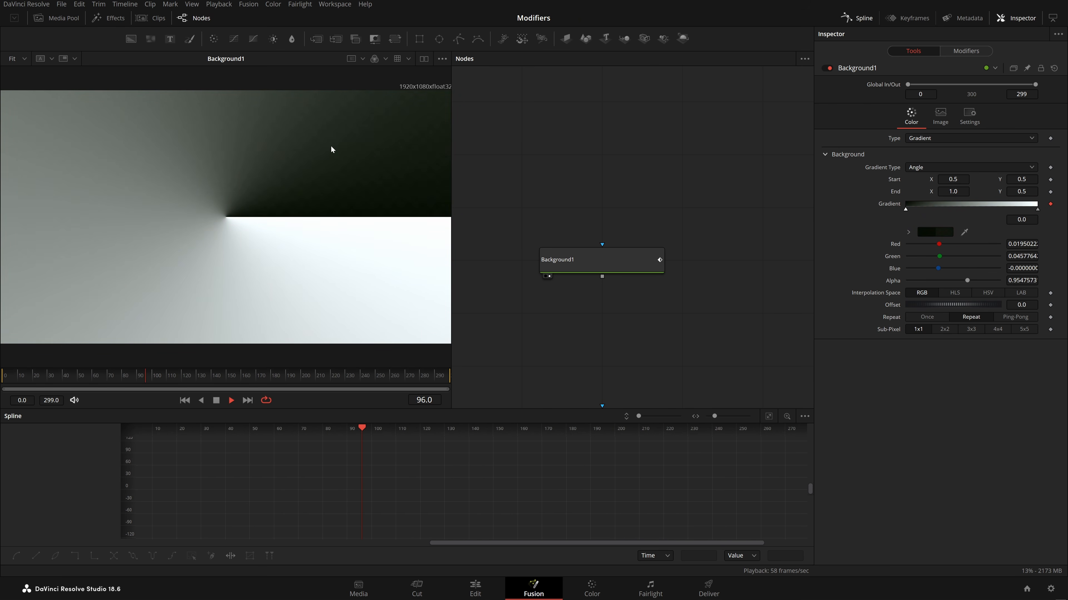
{"action": "left_click_drag", "start_coordinate": [457, 39], "coordinate": [618, 114]}
{"action": "left_click_drag", "start_coordinate": [620, 147], "coordinate": [626, 226]}
{"action": "key", "text": "2"}
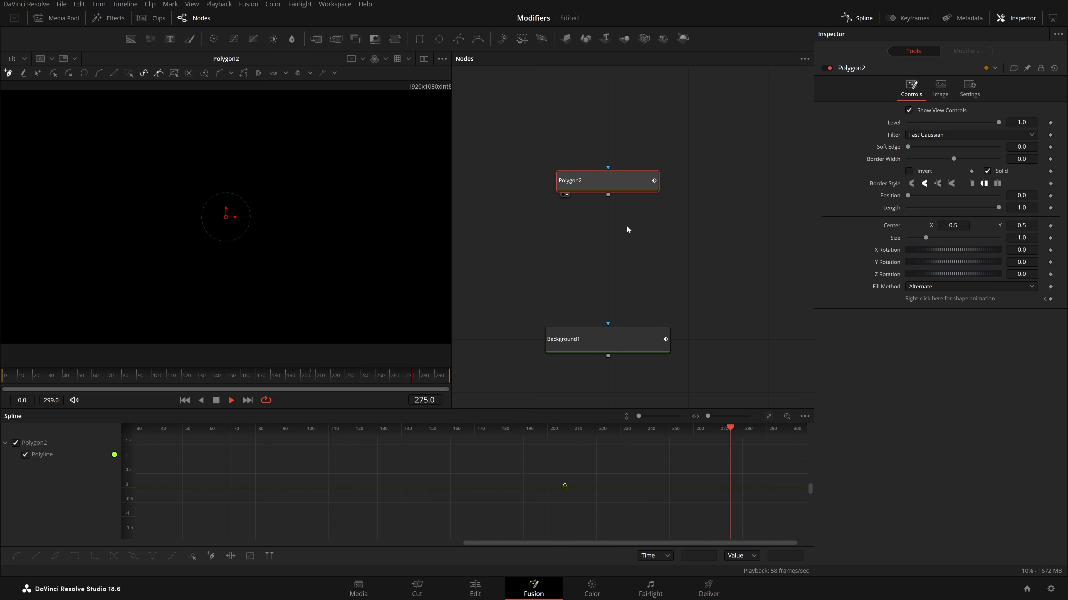
{"action": "left_click_drag", "start_coordinate": [24, 379], "coordinate": [2, 380]}
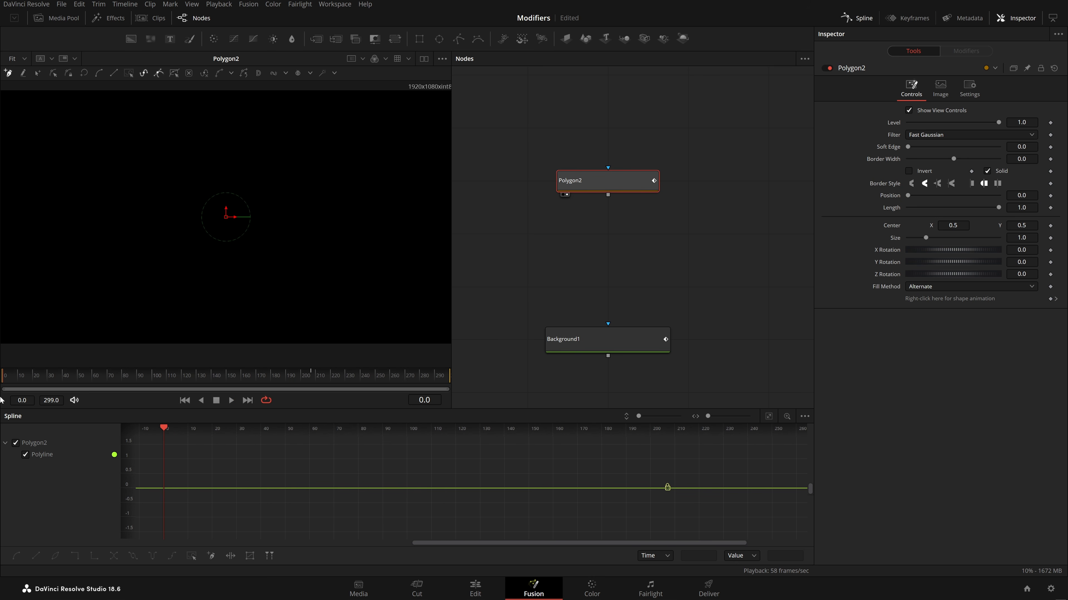
Step: Draw a closed fish-shaped outline with a forked tail and wide head for Polygon2 in the viewer
{"action": "left_click", "coordinate": [188, 177]}
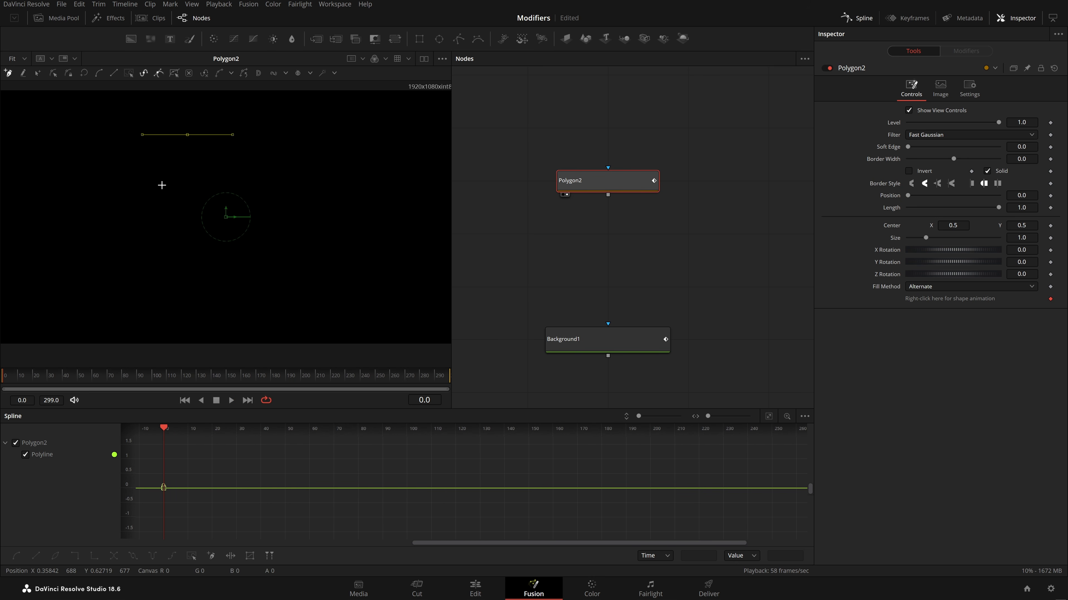
{"action": "key", "text": "ctrl+z"}
{"action": "left_click", "coordinate": [139, 153]}
{"action": "left_click", "coordinate": [191, 196]}
{"action": "left_click", "coordinate": [340, 149]}
{"action": "left_click", "coordinate": [395, 204]}
{"action": "left_click", "coordinate": [193, 222]}
{"action": "left_click", "coordinate": [124, 242]}
{"action": "left_click", "coordinate": [139, 153]}
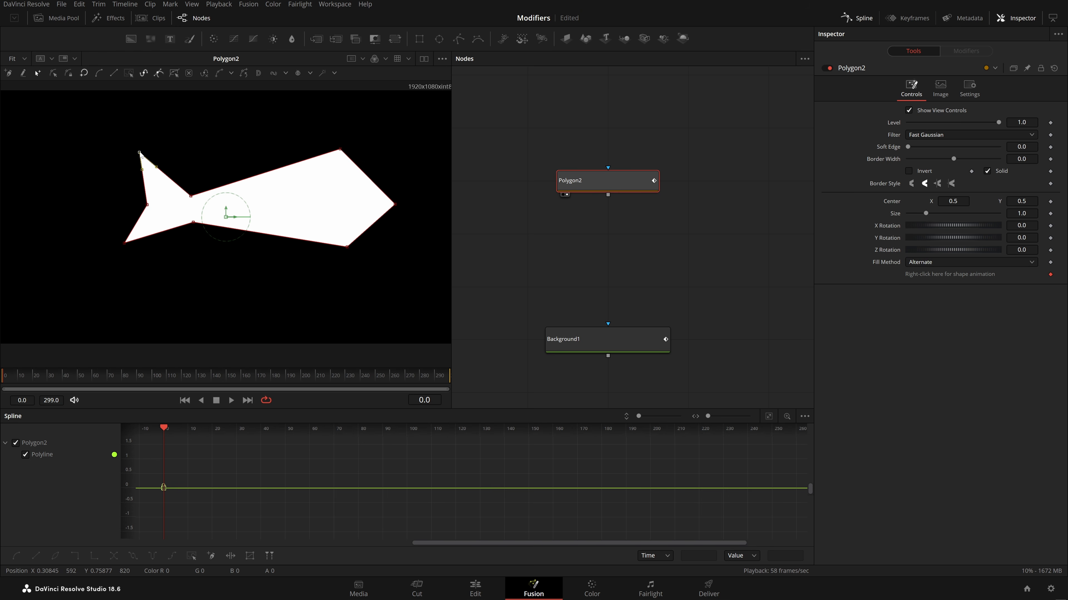
Step: Adjust the upper tail point of the fish outline and smooth all of its points
{"action": "left_click_drag", "start_coordinate": [139, 152], "coordinate": [131, 162]}
{"action": "left_click_drag", "start_coordinate": [96, 114], "coordinate": [427, 282]}
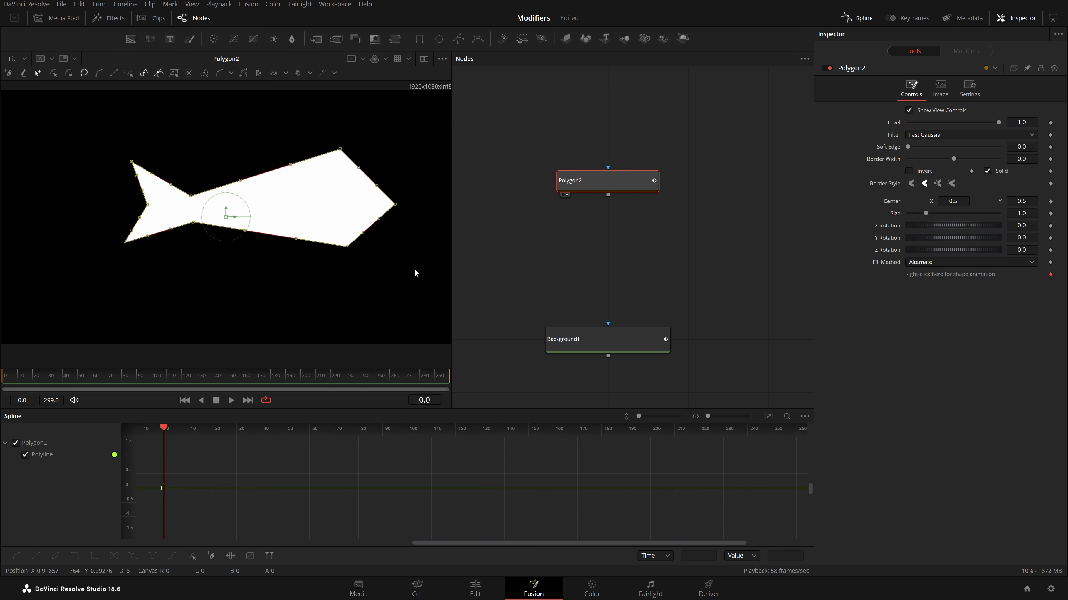
{"action": "key", "text": "shift+s"}
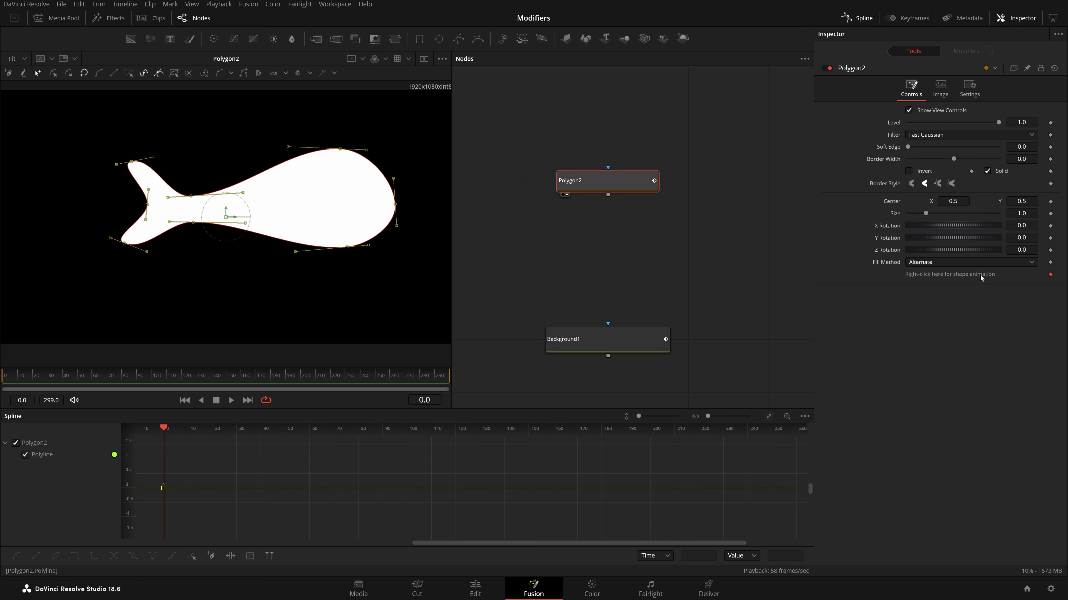
Step: Remove the Polyline animation from Polygon2's shape, apply a Perturb modifier to it, and play the composition
{"action": "right_click", "coordinate": [961, 278]}
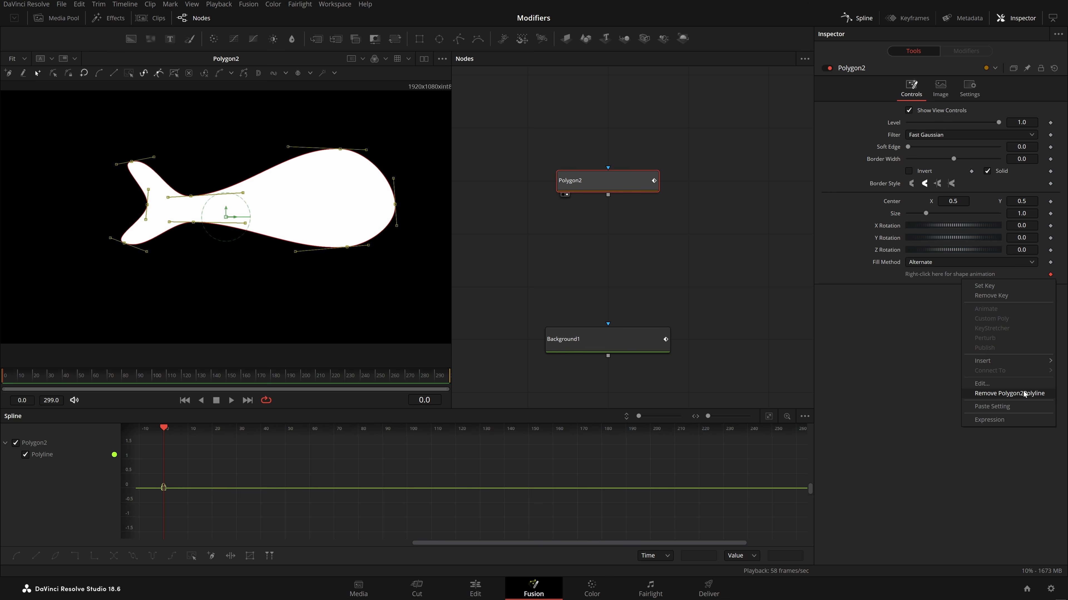
{"action": "left_click", "coordinate": [1024, 394]}
{"action": "right_click", "coordinate": [967, 274]}
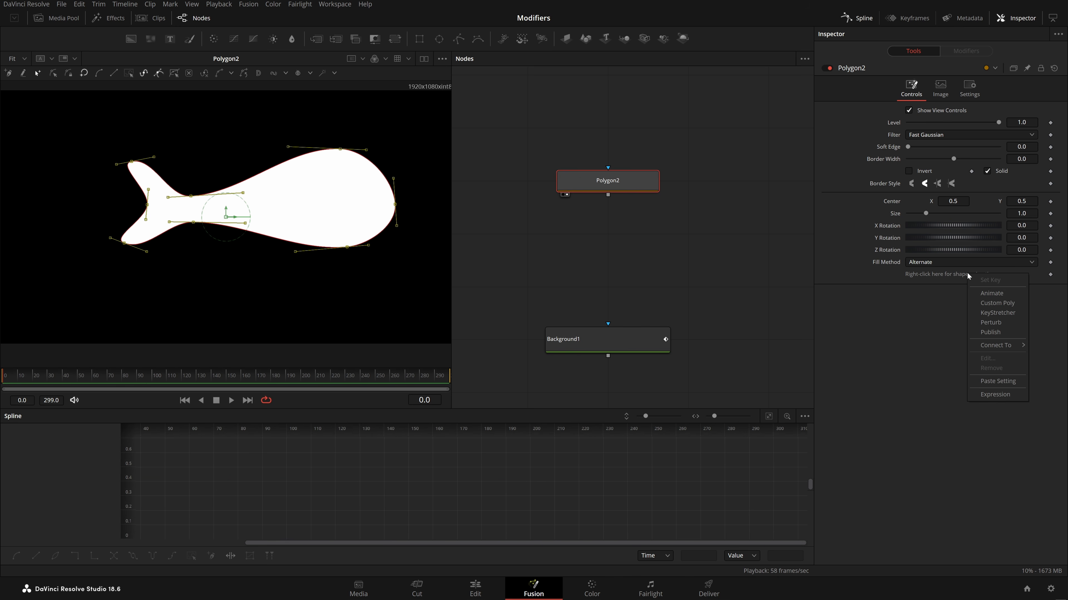
{"action": "left_click", "coordinate": [991, 321]}
{"action": "key", "text": "space"}
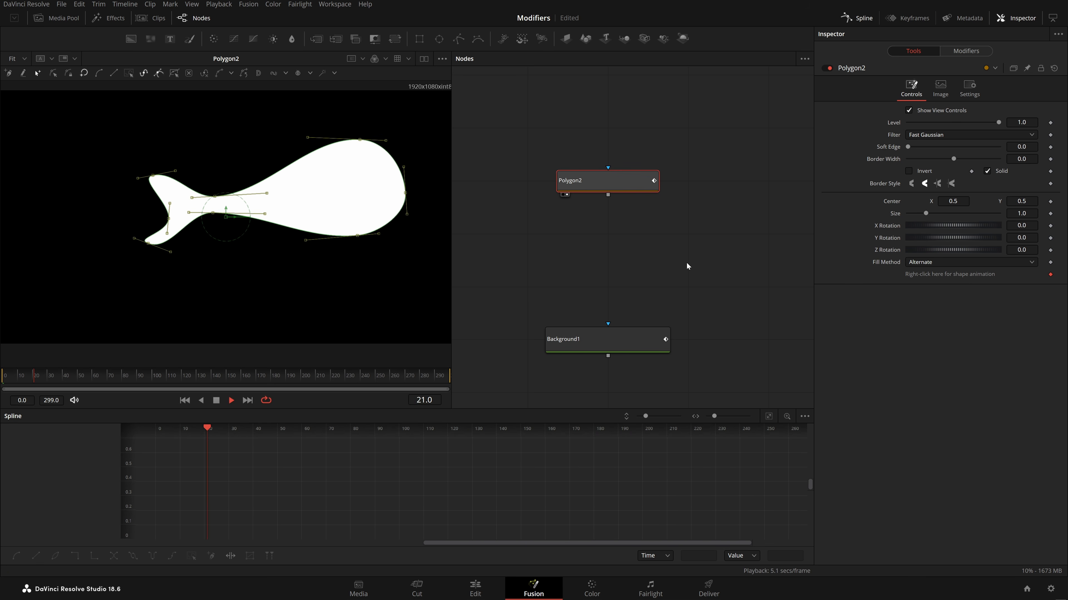
Step: Set the fish shape's Perturb Jaggedness to 1.93 and X Scale to 0.9, reset Y Scale to 1.0, and reseed to 10340
{"action": "left_click", "coordinate": [617, 190]}
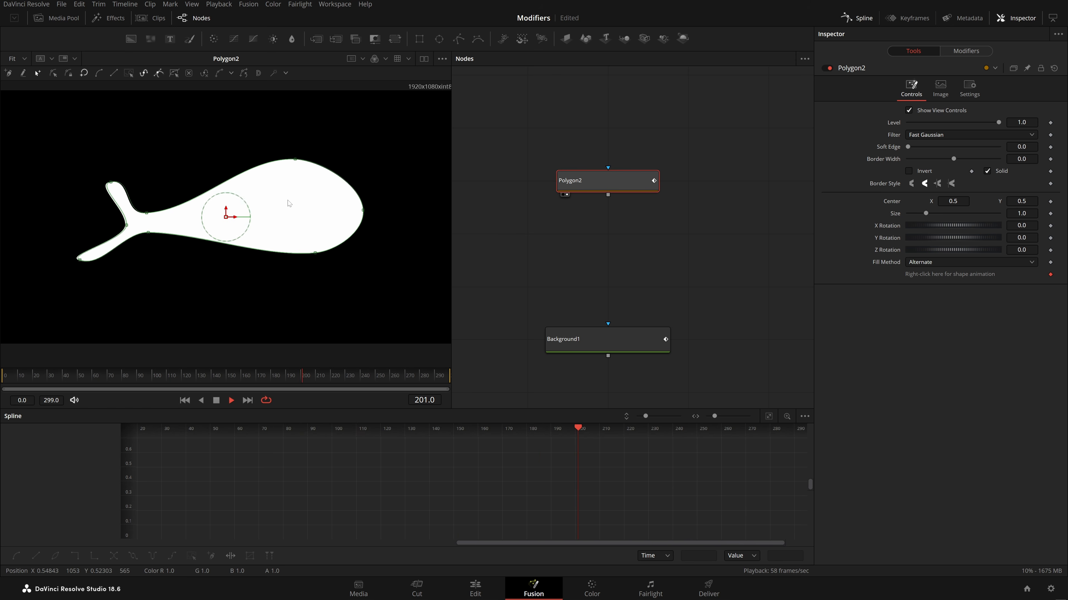
{"action": "left_click", "coordinate": [965, 51]}
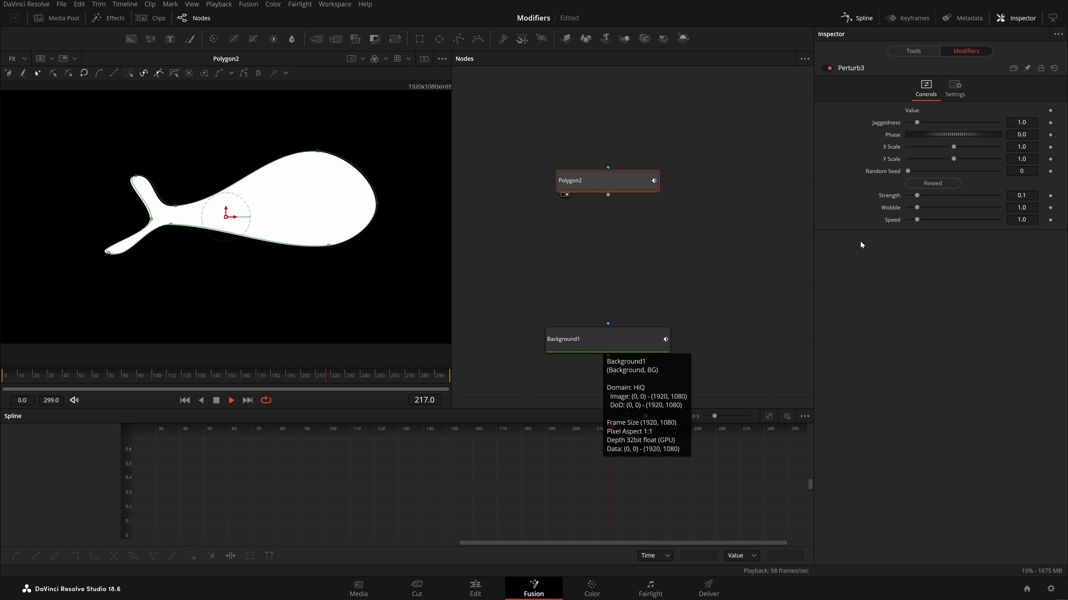
{"action": "left_click_drag", "start_coordinate": [736, 240], "coordinate": [712, 98]}
{"action": "left_click_drag", "start_coordinate": [719, 193], "coordinate": [732, 376]}
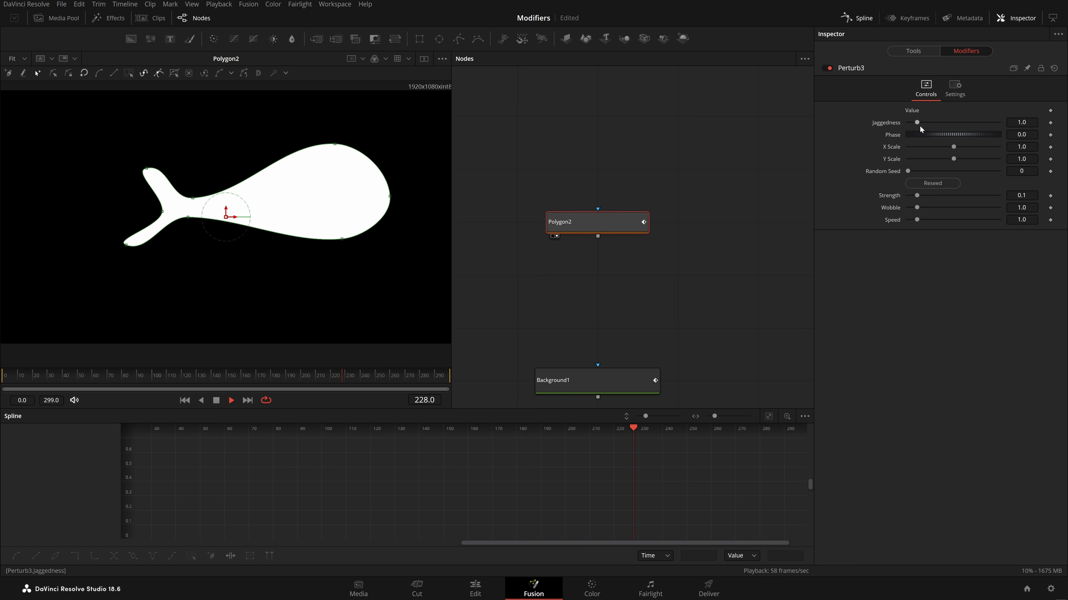
{"action": "left_click_drag", "start_coordinate": [920, 123], "coordinate": [961, 160]}
{"action": "key", "text": "ctrl+z"}
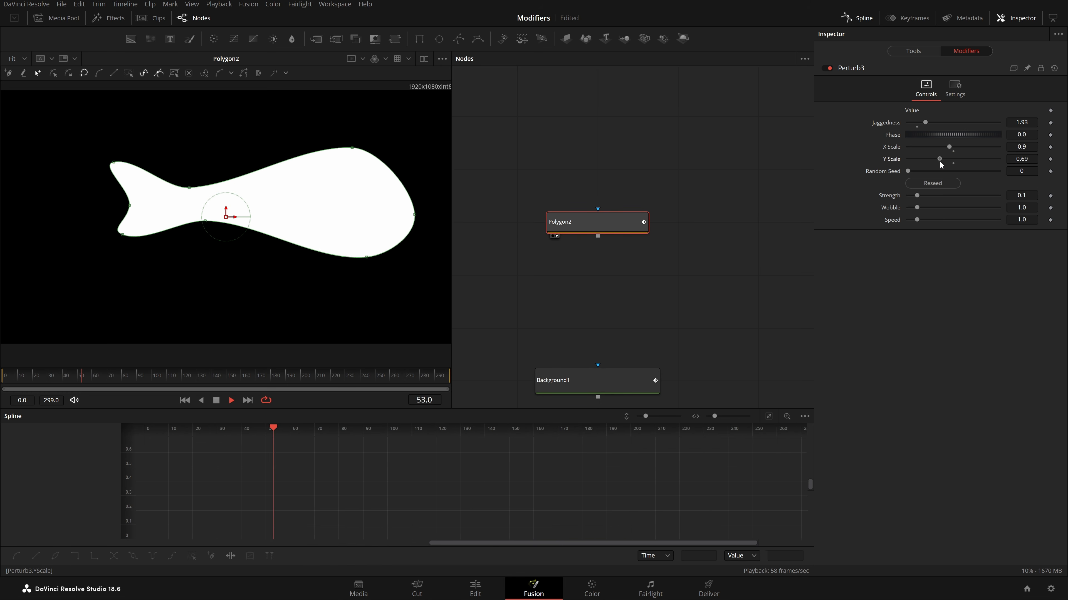
{"action": "double_click", "coordinate": [939, 159]}
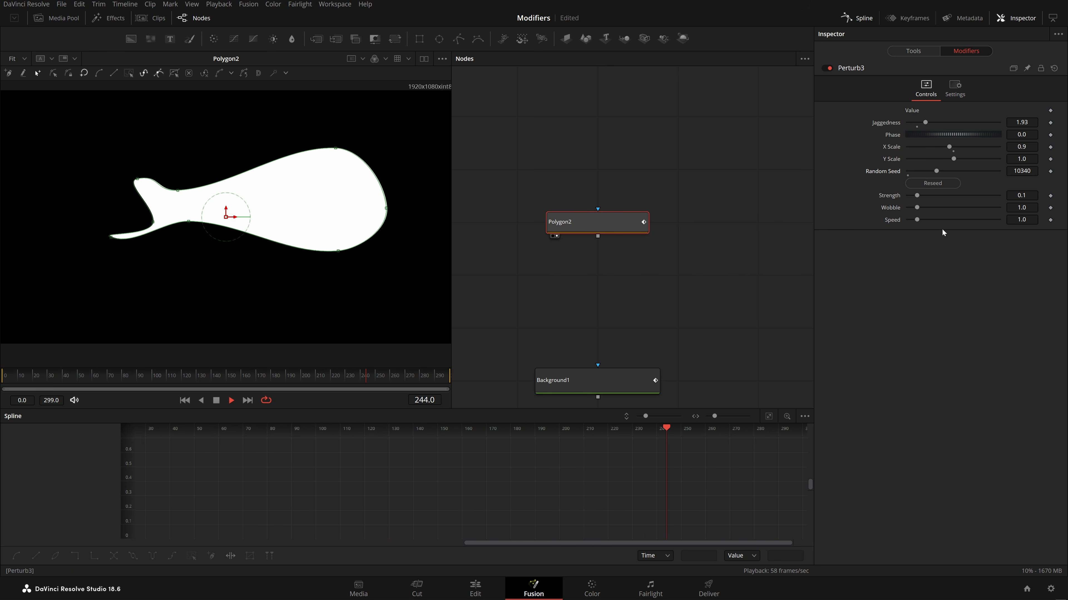
Step: Try Strength 0.321, Wobble 1.87 and Speed 2.46 on the fish's Perturb modifier, and reset all three to their defaults
{"action": "left_click_drag", "start_coordinate": [917, 196], "coordinate": [931, 220]}
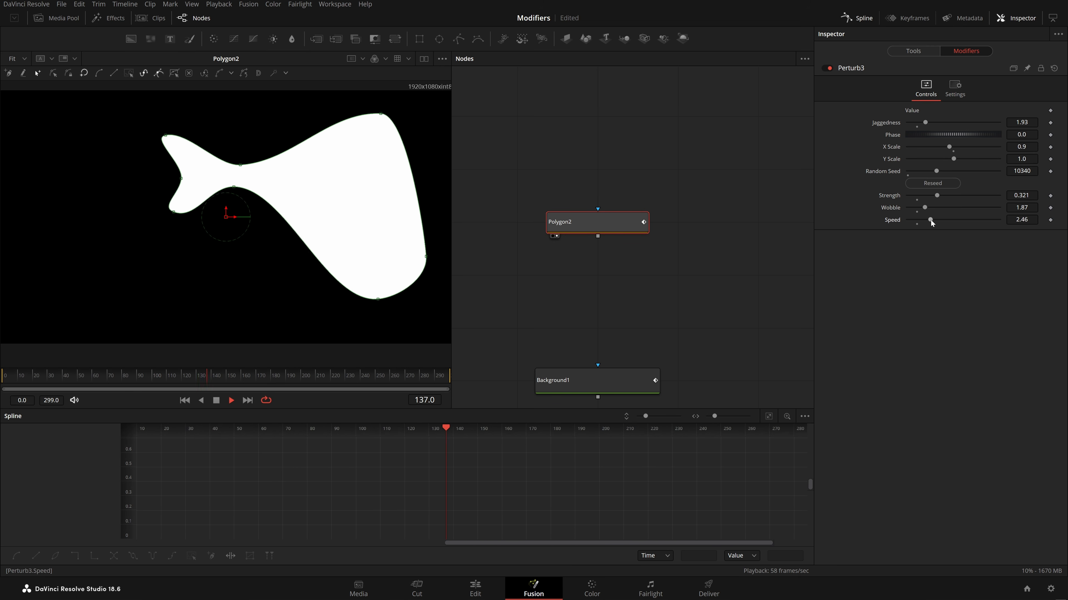
{"action": "left_click", "coordinate": [917, 212]}
{"action": "left_click", "coordinate": [917, 225]}
{"action": "left_click", "coordinate": [917, 200]}
Step: Try a Phase of -1.586 on Polygon2's Perturb modifier and reset it to 0.0
{"action": "left_click", "coordinate": [597, 222]}
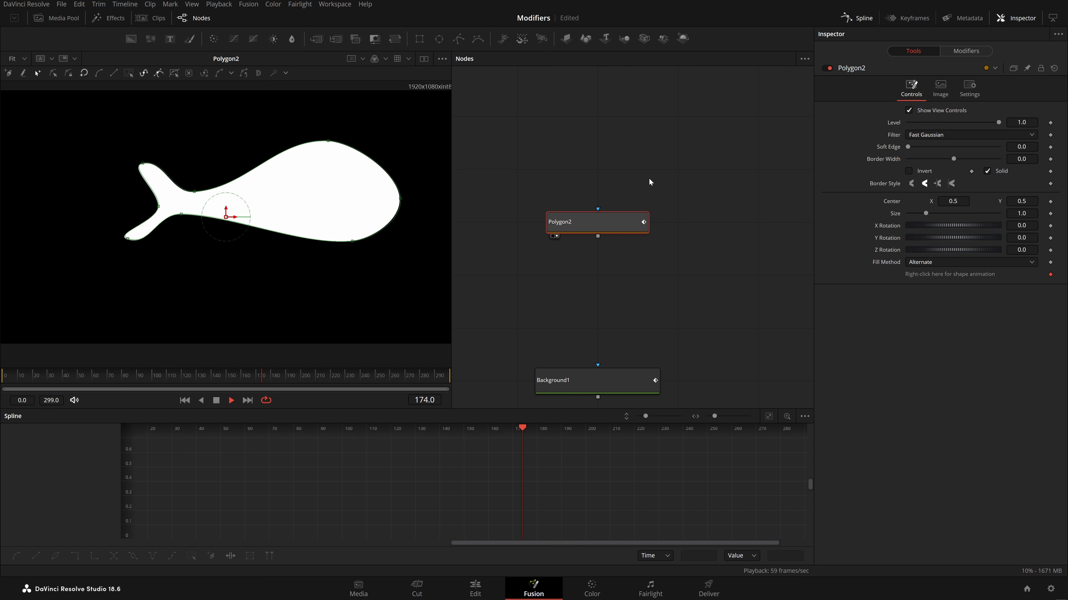
{"action": "left_click", "coordinate": [965, 51]}
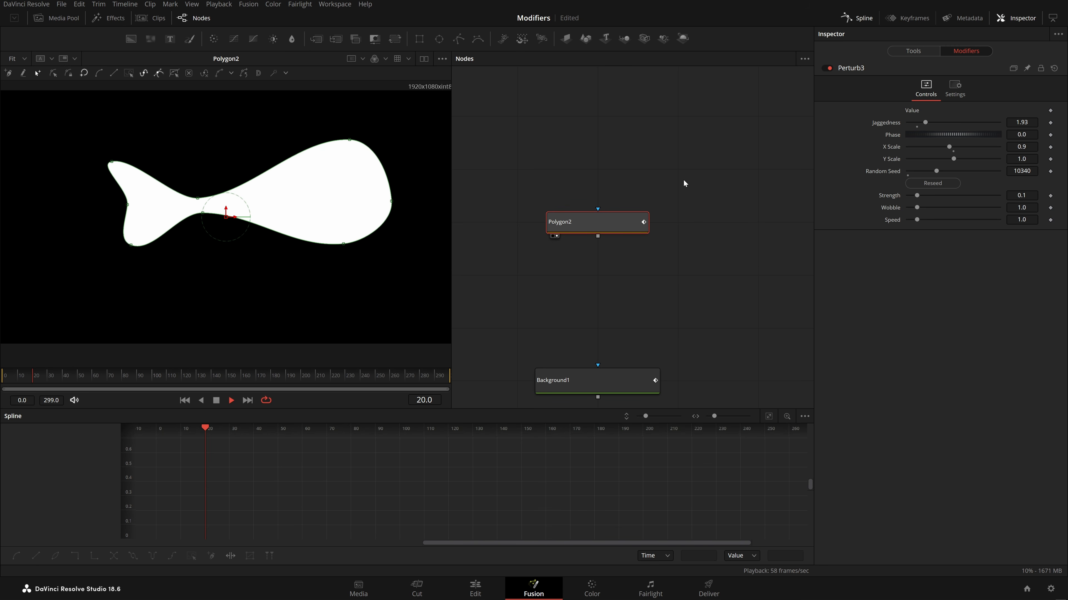
{"action": "left_click_drag", "start_coordinate": [952, 134], "coordinate": [779, 131]}
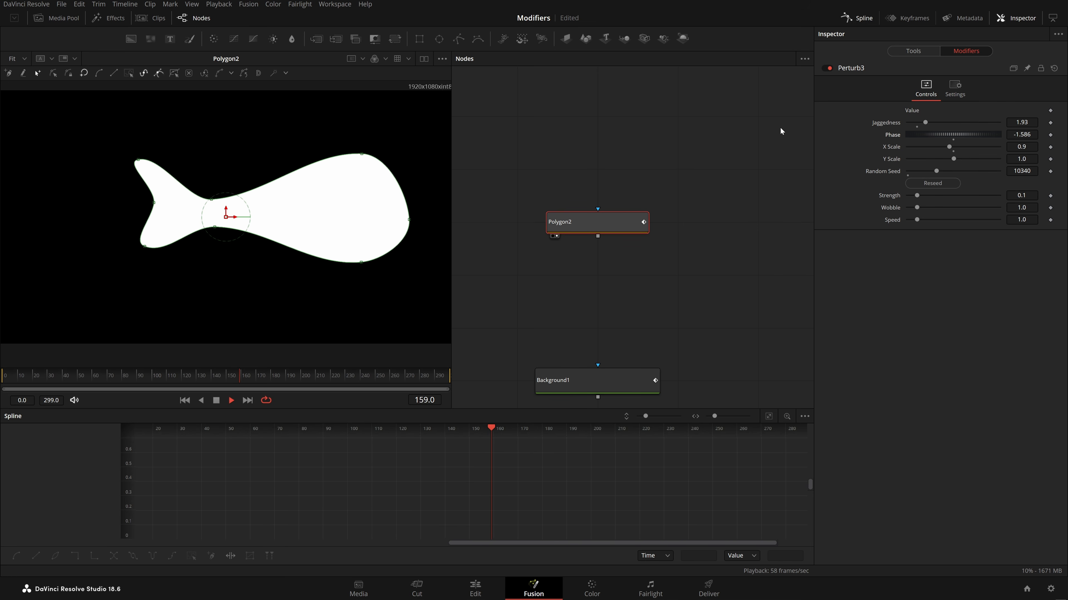
{"action": "left_click", "coordinate": [954, 140]}
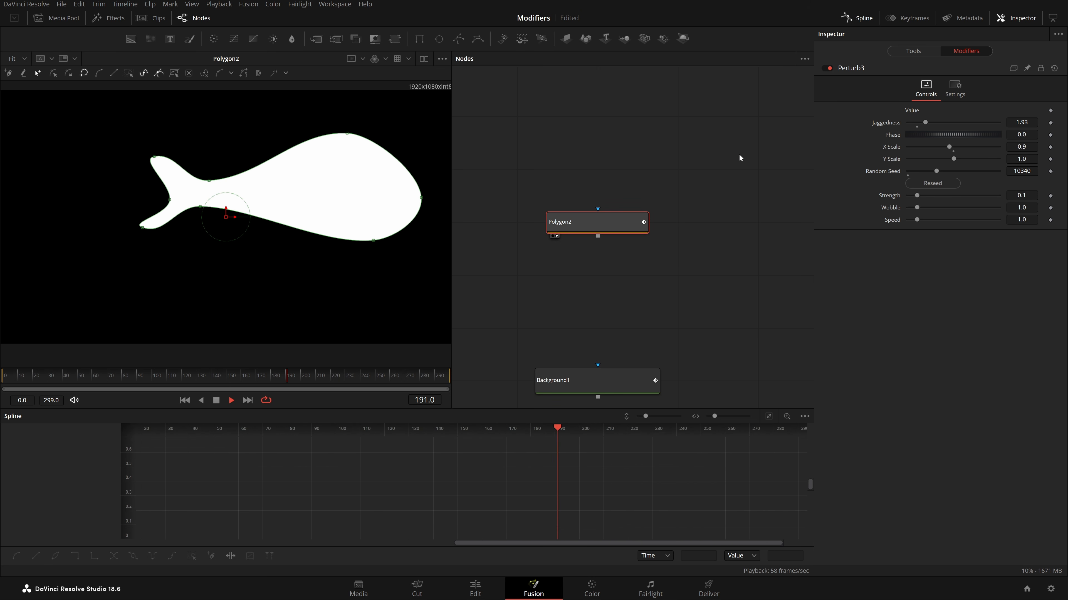
Step: Stop playback, return to the first frame, and remove the Perturb modifier from Polygon2's shape
{"action": "left_click", "coordinate": [924, 49]}
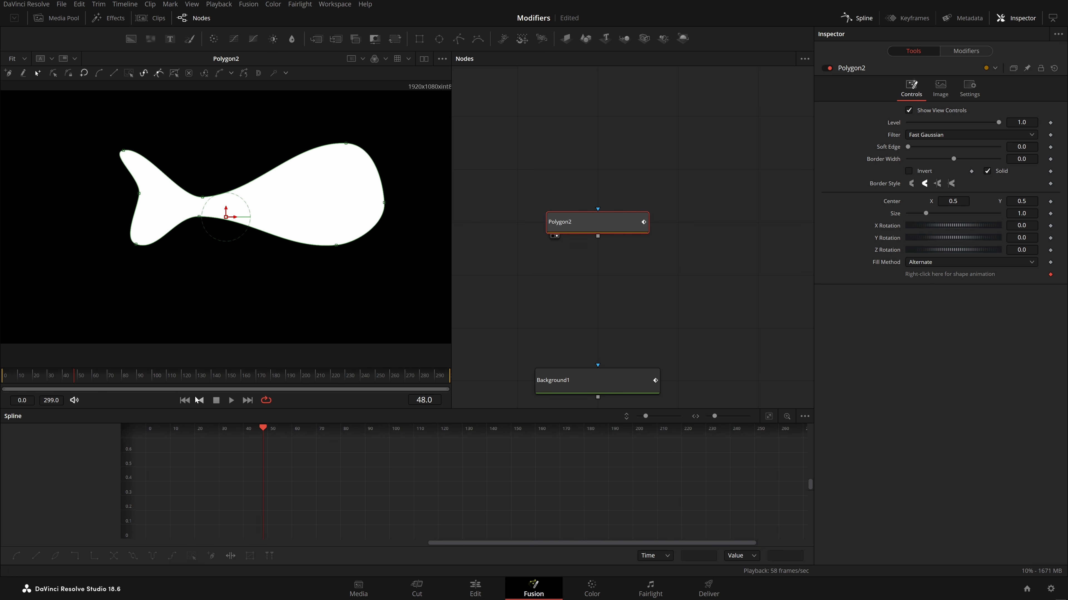
{"action": "left_click", "coordinate": [185, 400]}
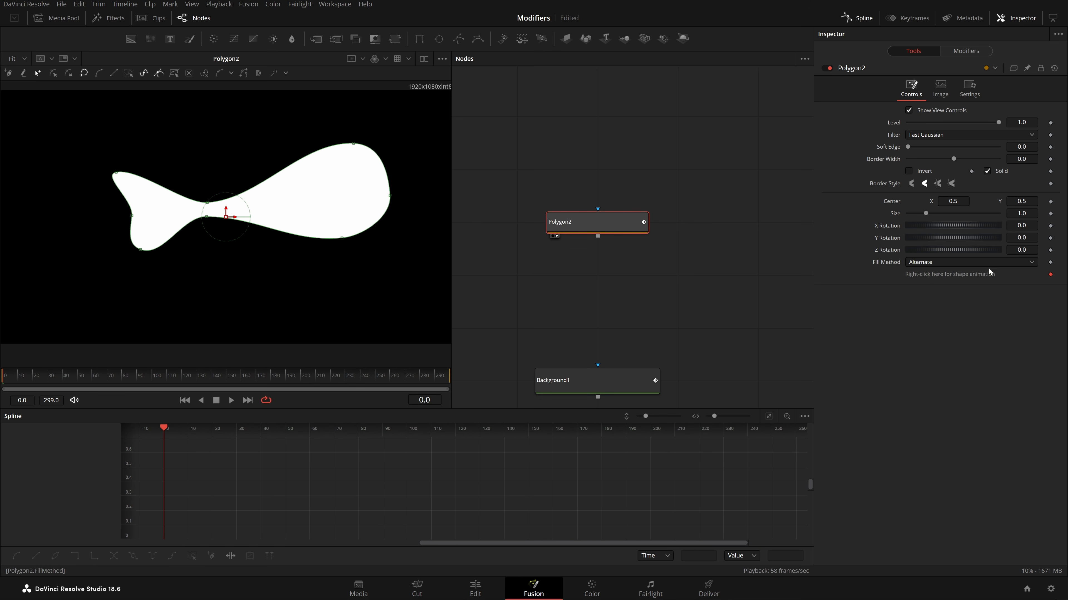
{"action": "right_click", "coordinate": [980, 274]}
{"action": "left_click", "coordinate": [1027, 392]}
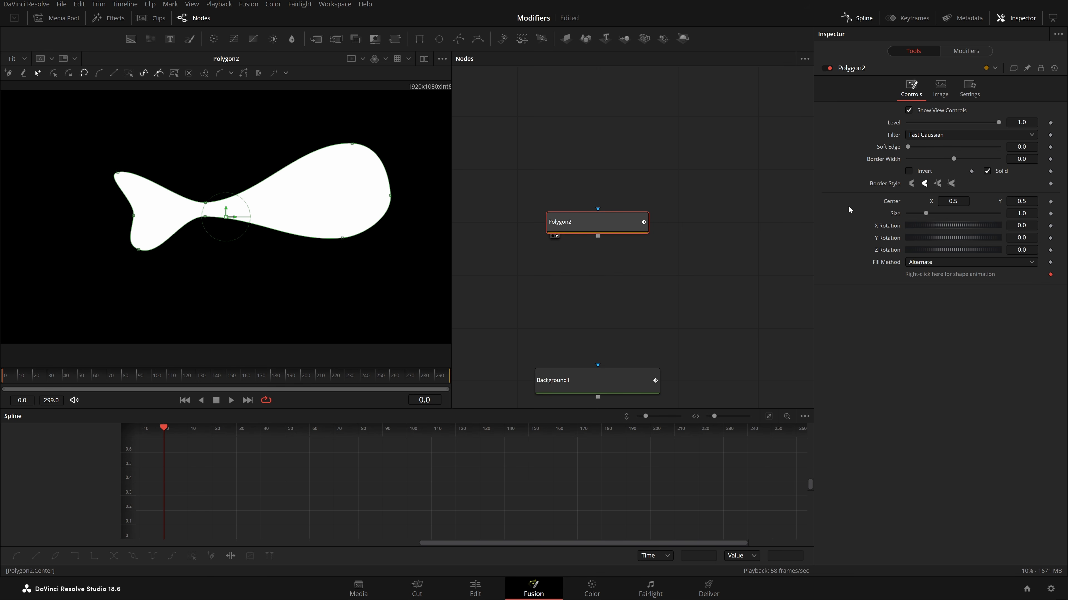
{"action": "left_click", "coordinate": [729, 225]}
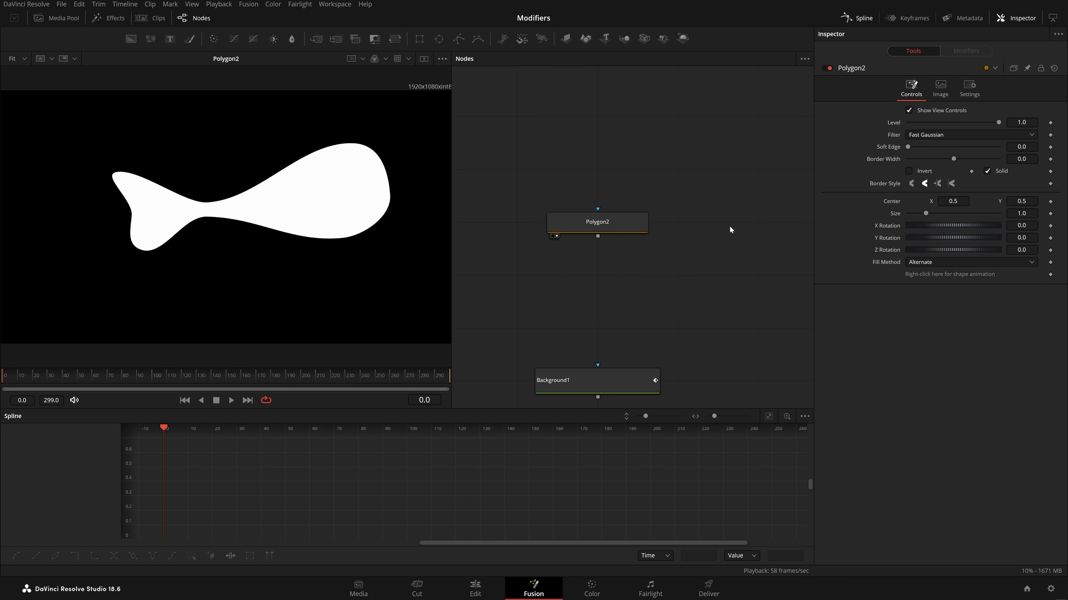
Step: Add another Polygon node above Polygon2, show it in the viewer, and draw a closed, slightly shorter fish outline with smoothed points
{"action": "left_click_drag", "start_coordinate": [462, 40], "coordinate": [594, 123]}
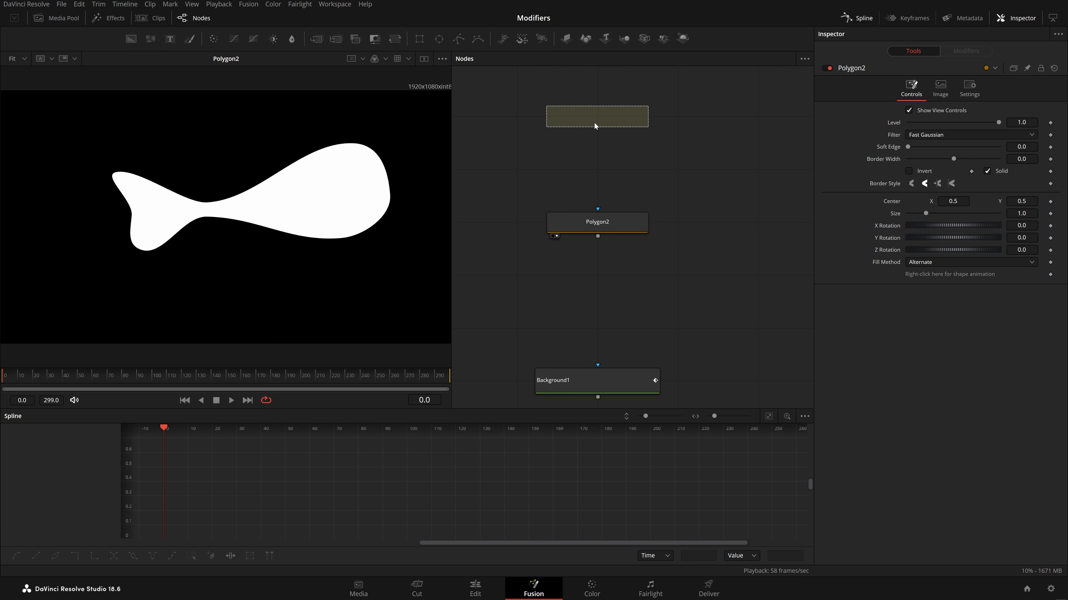
{"action": "key", "text": "1"}
{"action": "left_click", "coordinate": [109, 174]}
{"action": "left_click", "coordinate": [133, 207]}
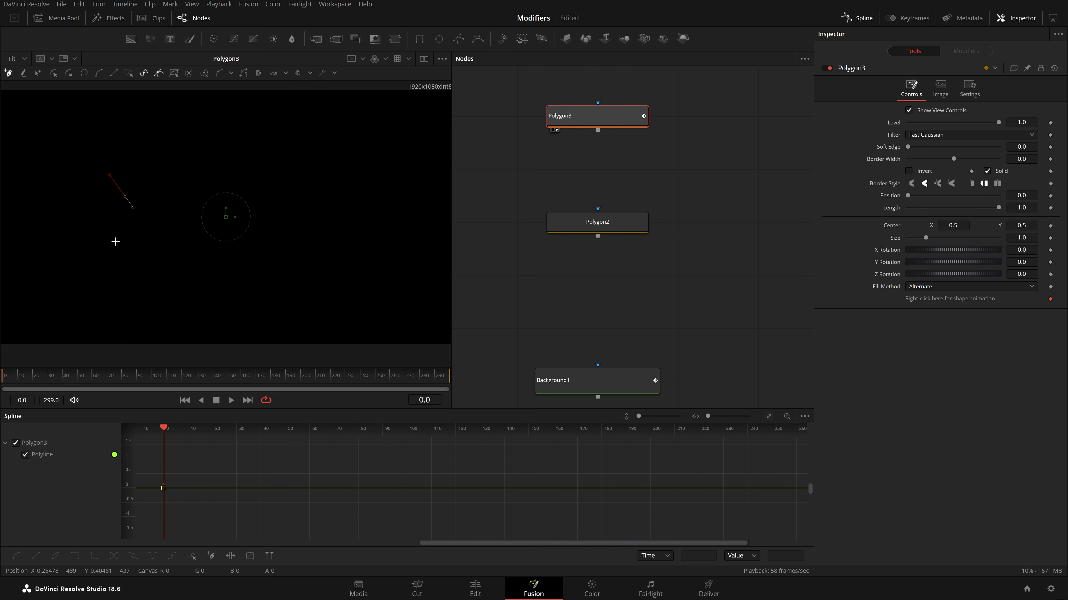
{"action": "left_click", "coordinate": [115, 241]}
{"action": "left_click", "coordinate": [162, 206]}
{"action": "left_click", "coordinate": [302, 242]}
{"action": "left_click", "coordinate": [339, 198]}
{"action": "left_click", "coordinate": [294, 147]}
{"action": "left_click", "coordinate": [164, 196]}
{"action": "left_click", "coordinate": [111, 175]}
{"action": "key", "text": "ctrl+a"}
{"action": "key", "text": "shift+s"}
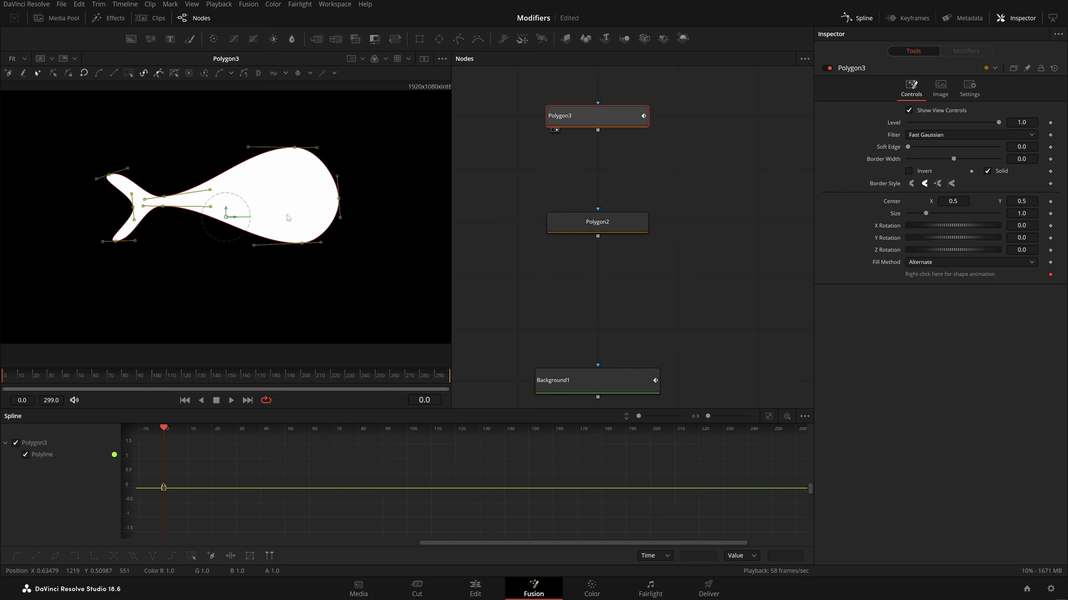
Step: Move Polygon2 farther below Polygon3 and leave it selected to overlay its outline on Polygon3's shape
{"action": "left_click", "coordinate": [620, 131]}
{"action": "left_click", "coordinate": [624, 122]}
{"action": "left_click_drag", "start_coordinate": [585, 217], "coordinate": [614, 248]}
{"action": "left_click_drag", "start_coordinate": [616, 249], "coordinate": [644, 266]}
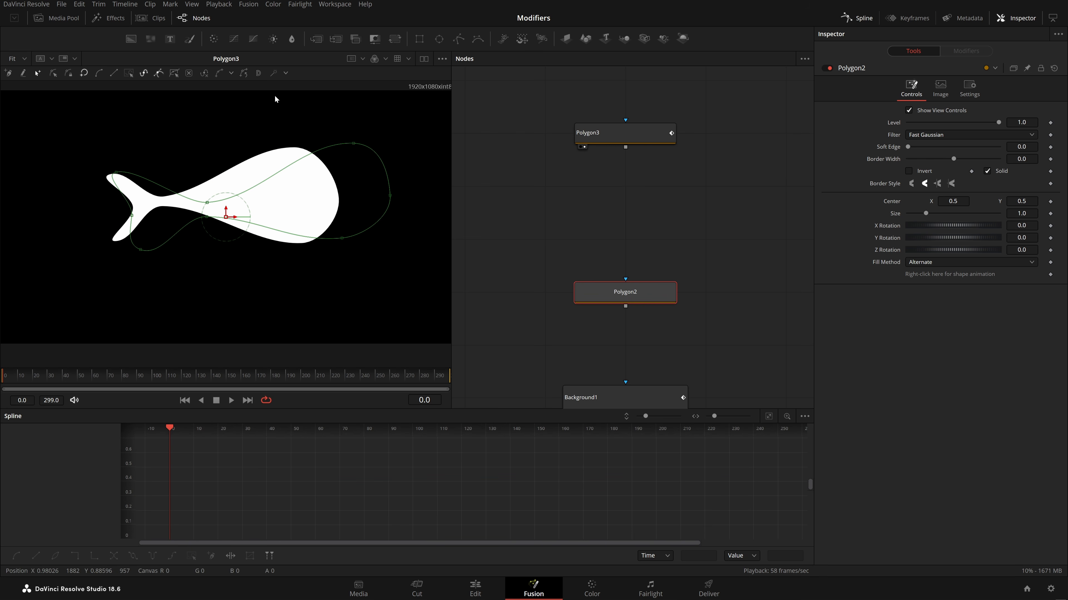
Step: Add a FastNoise node and a Displace node near Polygon3
{"action": "left_click_drag", "start_coordinate": [150, 39], "coordinate": [462, 168]}
{"action": "key", "text": "shift+space"}
{"action": "type", "text": "di"}
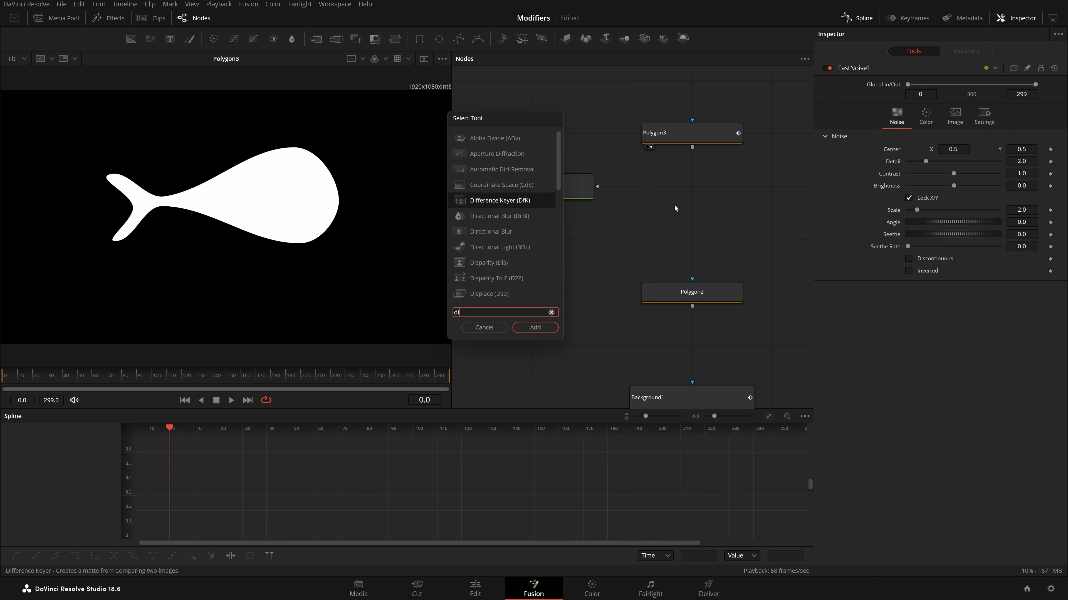
{"action": "type", "text": "spla"}
{"action": "key", "text": "Return"}
Step: Feed Polygon3 into Displace1 as its main input, connect FastNoise1 as the displacement source, and show Displace1 in the viewer
{"action": "left_click_drag", "start_coordinate": [691, 148], "coordinate": [624, 192]}
{"action": "key", "text": "1"}
{"action": "left_click_drag", "start_coordinate": [531, 203], "coordinate": [689, 187]}
{"action": "left_click", "coordinate": [547, 187]}
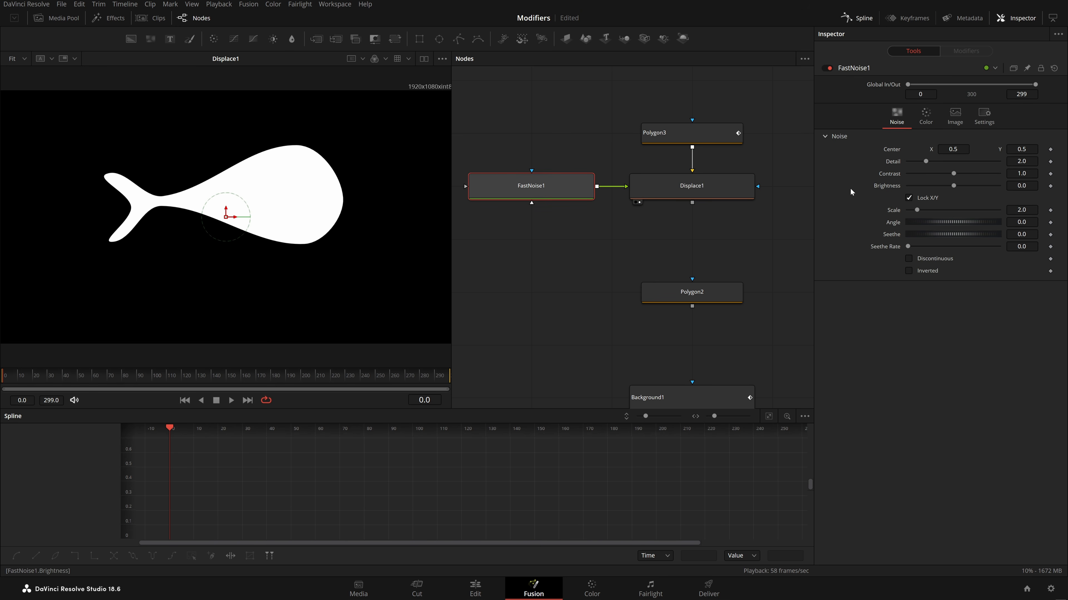
Step: Set Displace1's Type to XY and show FastNoise1 in a viewer beside the displaced shape
{"action": "left_click", "coordinate": [691, 186]}
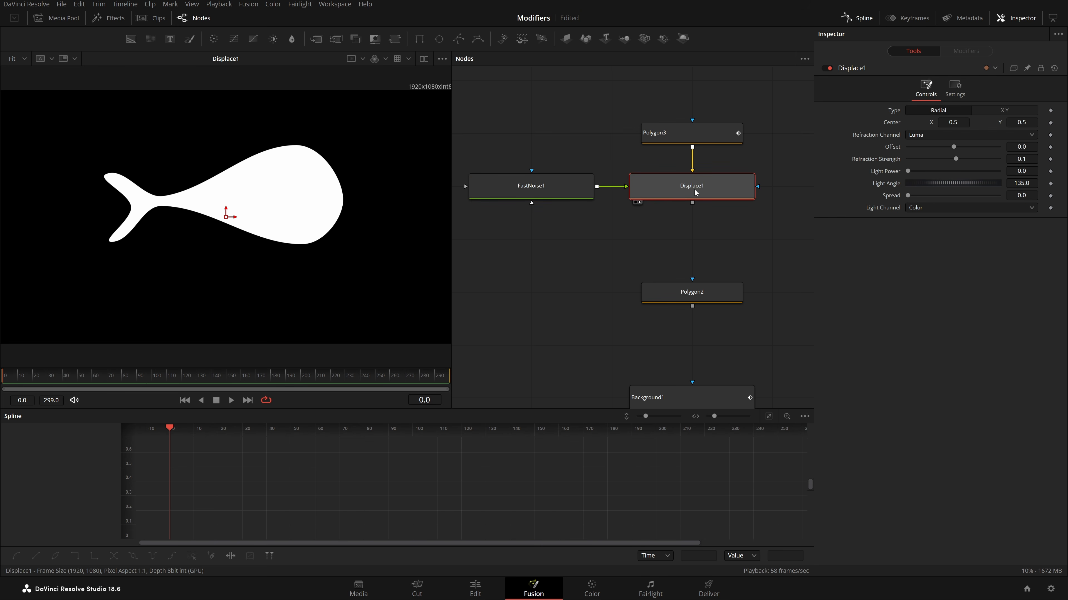
{"action": "left_click", "coordinate": [1009, 111]}
{"action": "left_click", "coordinate": [547, 191]}
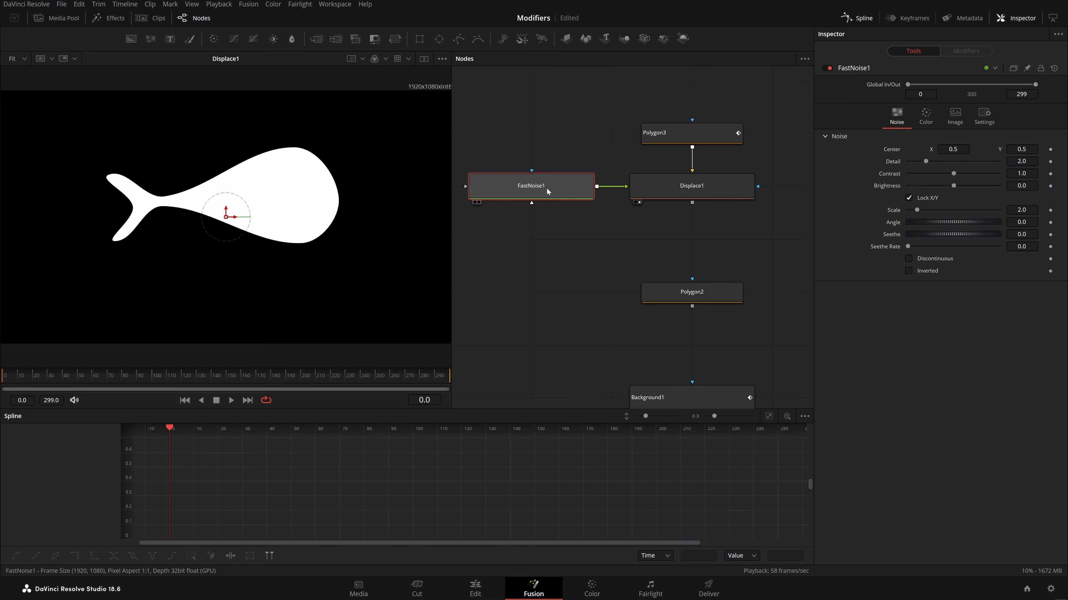
{"action": "key", "text": "1"}
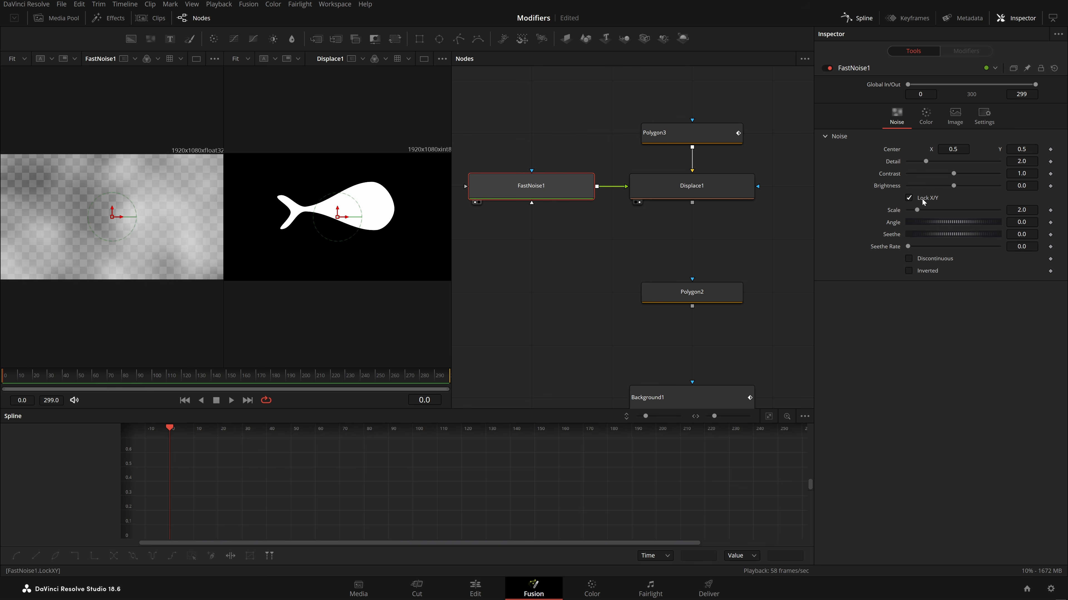
Step: Set FastNoise1's Scale to 5.24, Detail to 1.44 and Seethe Rate to 0.08, and start playback
{"action": "left_click_drag", "start_coordinate": [916, 210], "coordinate": [931, 210]}
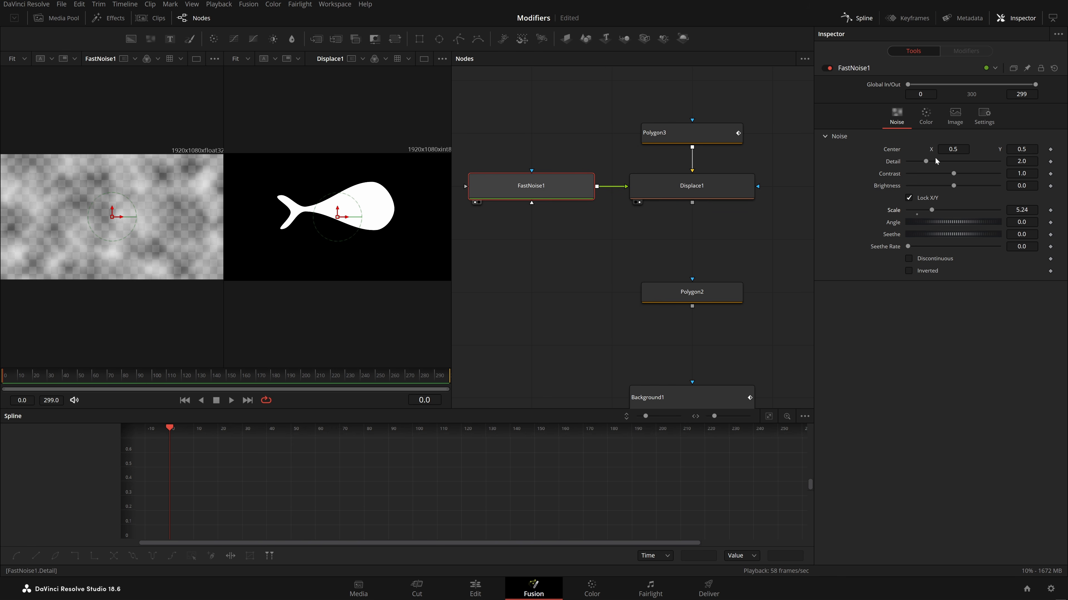
{"action": "left_click", "coordinate": [925, 114]}
{"action": "left_click", "coordinate": [973, 139]}
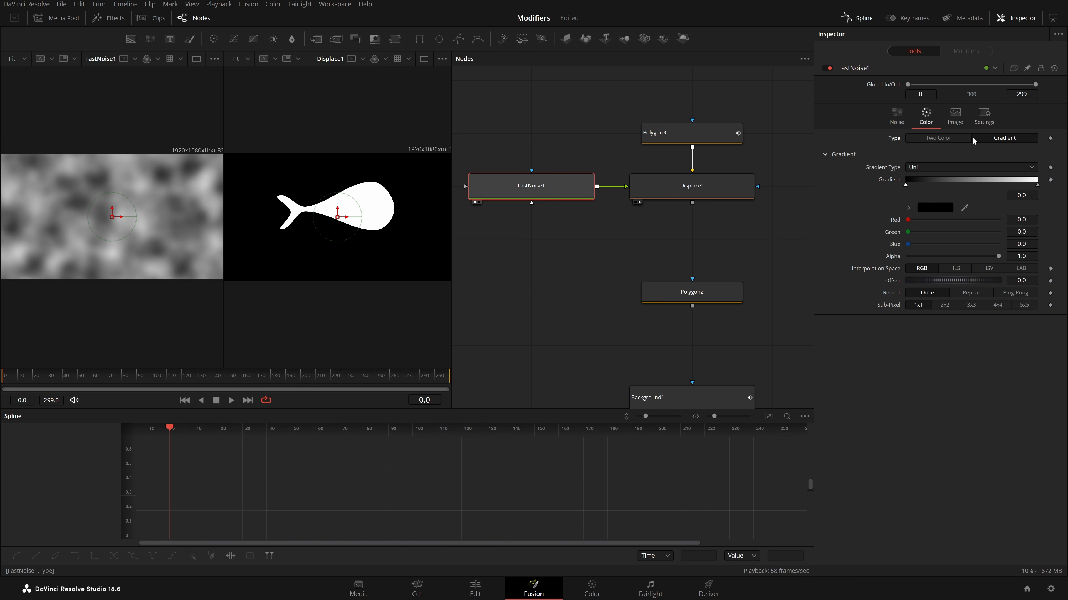
{"action": "left_click", "coordinate": [896, 115]}
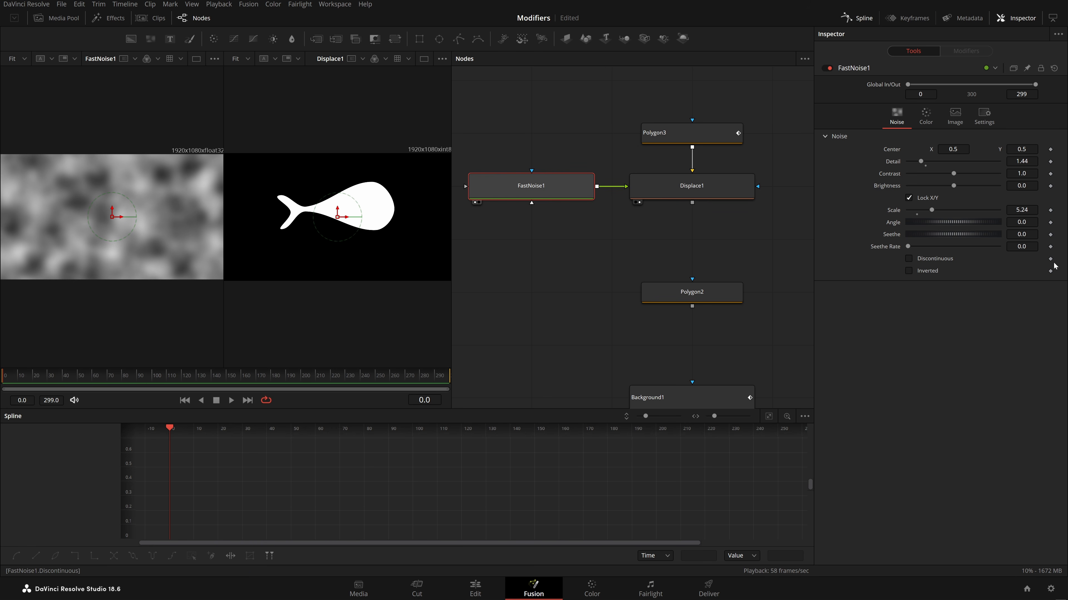
{"action": "left_click_drag", "start_coordinate": [1021, 247], "coordinate": [1029, 247]}
{"action": "key", "text": "space"}
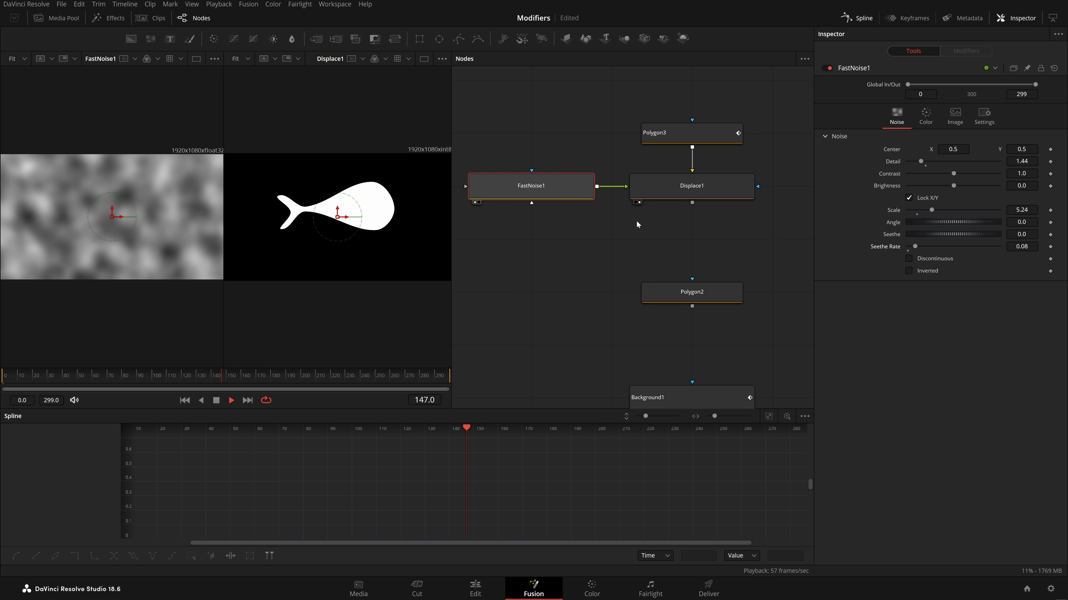
{"action": "left_click", "coordinate": [507, 224]}
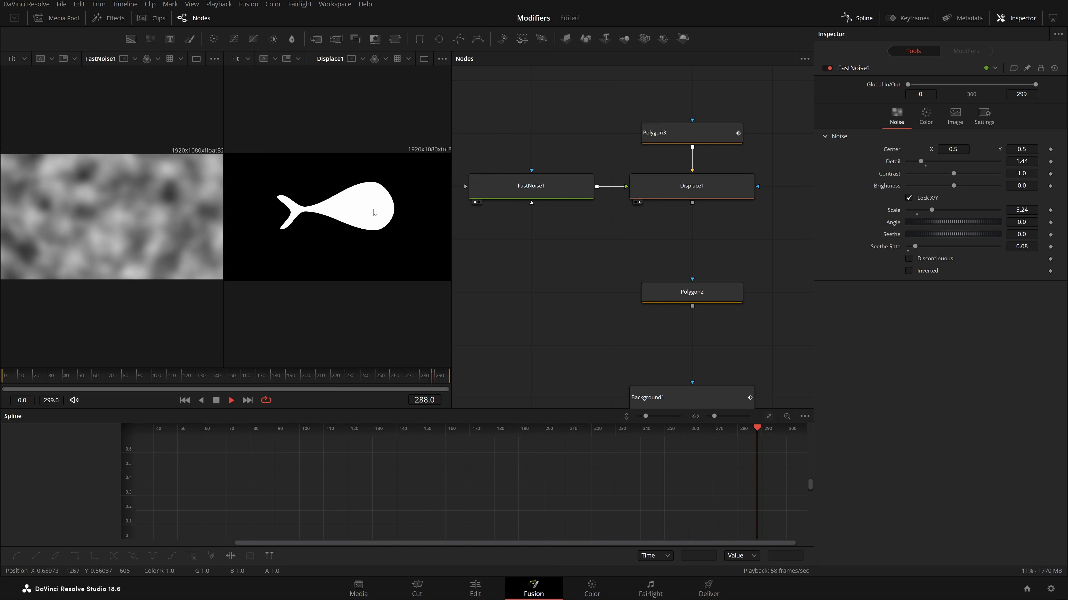
Step: Drive Displace1's Y Refraction with the expression XRefraction and set X Refraction to 0.1
{"action": "left_click", "coordinate": [639, 191]}
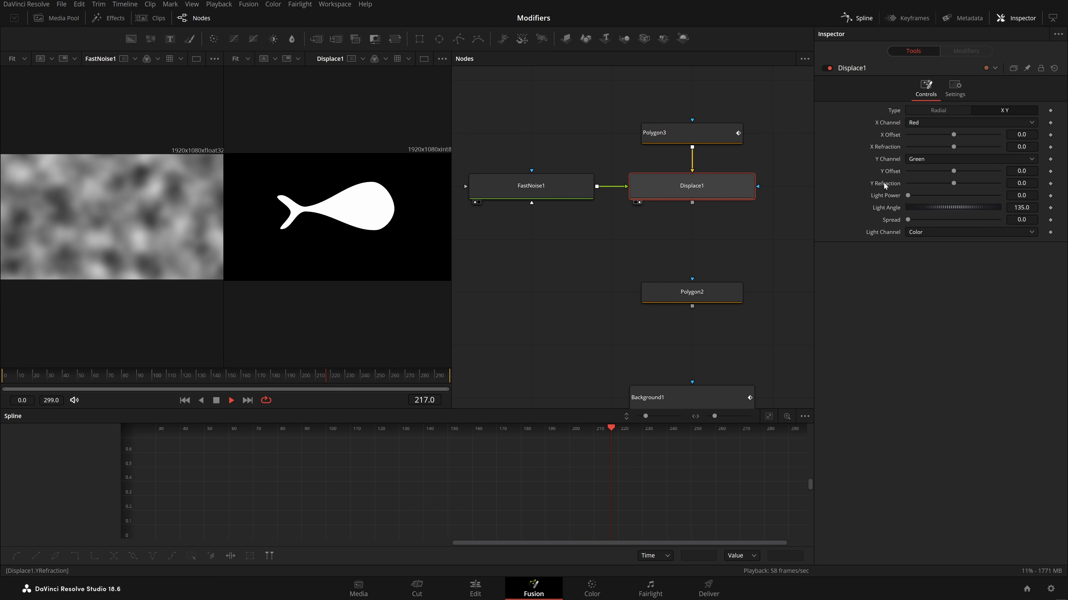
{"action": "left_click", "coordinate": [1025, 183]}
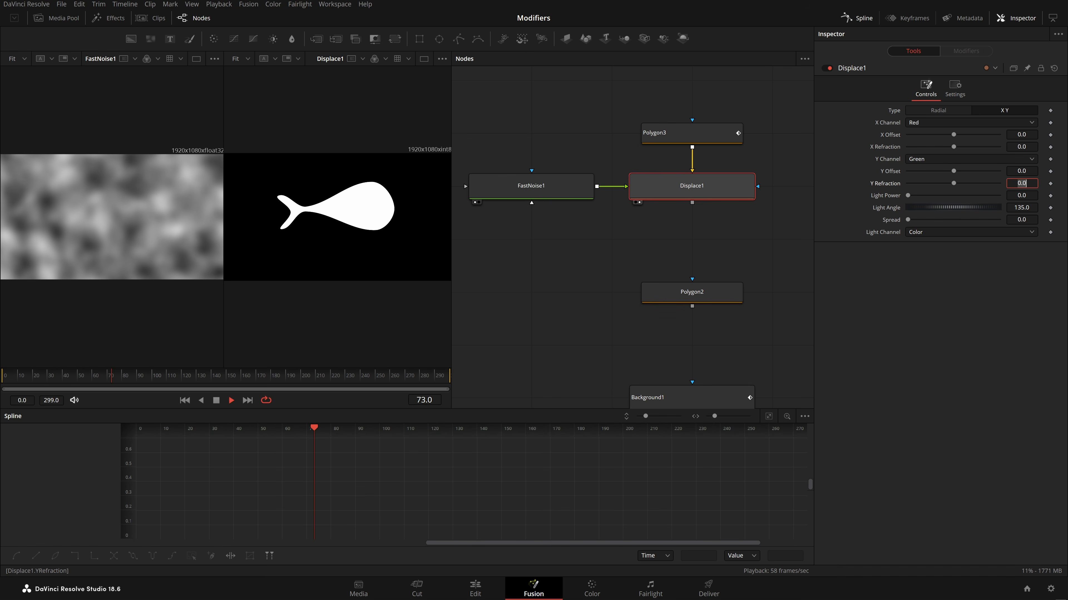
{"action": "type", "text": "="}
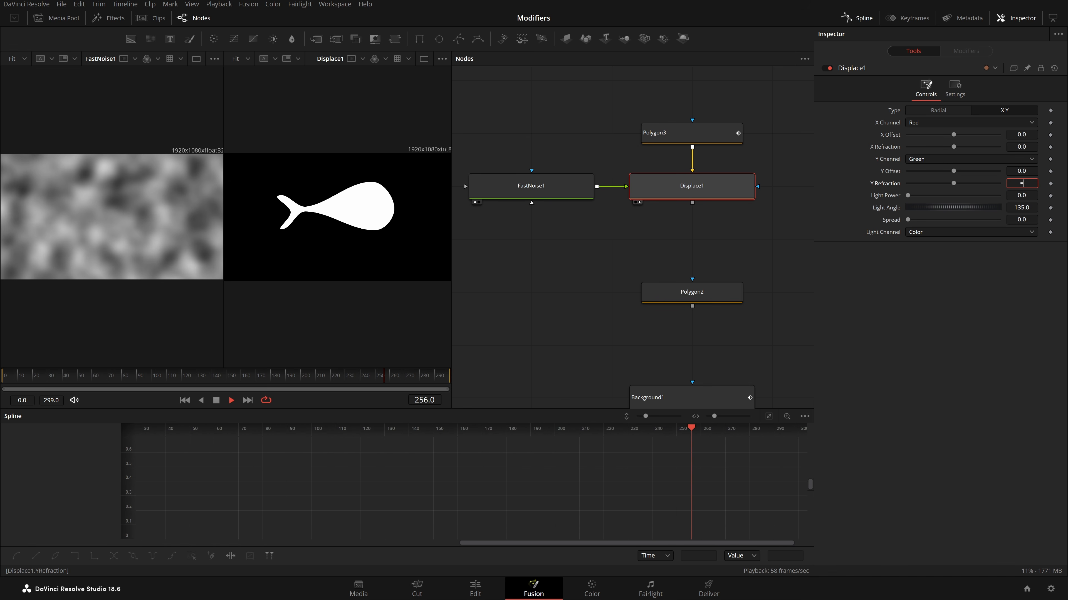
{"action": "key", "text": "Return"}
{"action": "left_click_drag", "start_coordinate": [909, 195], "coordinate": [892, 148]}
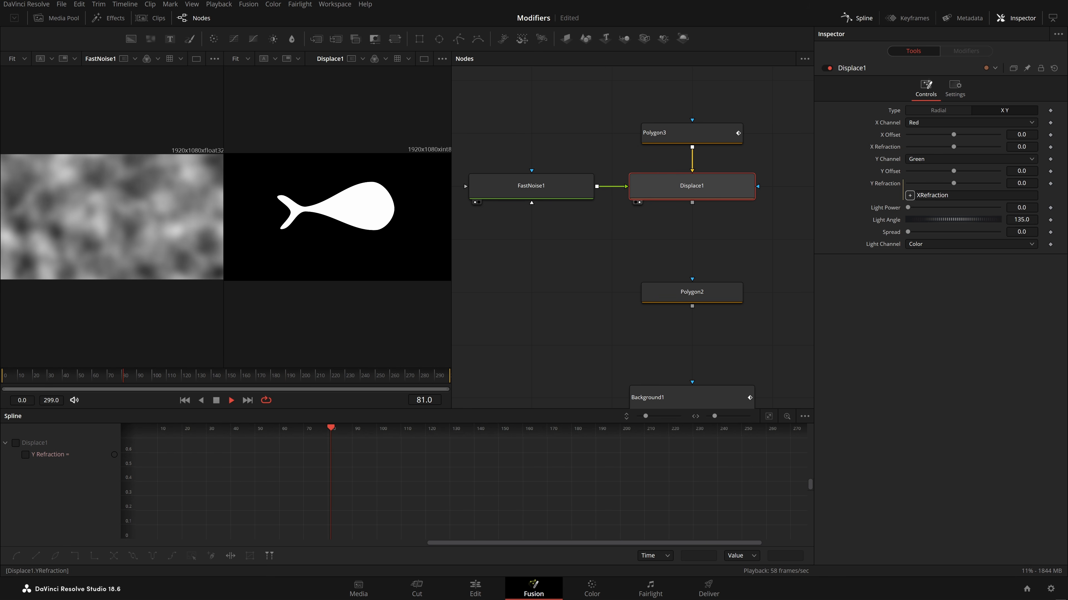
{"action": "left_click_drag", "start_coordinate": [909, 195], "coordinate": [897, 148]}
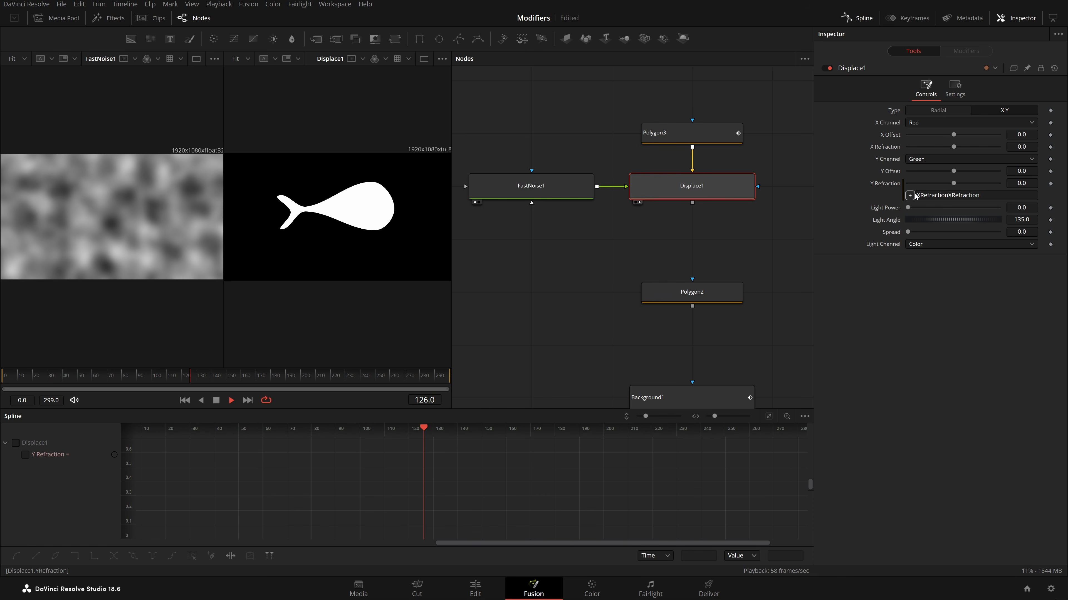
{"action": "left_click_drag", "start_coordinate": [984, 196], "coordinate": [948, 196]}
{"action": "key", "text": "BackSpace"}
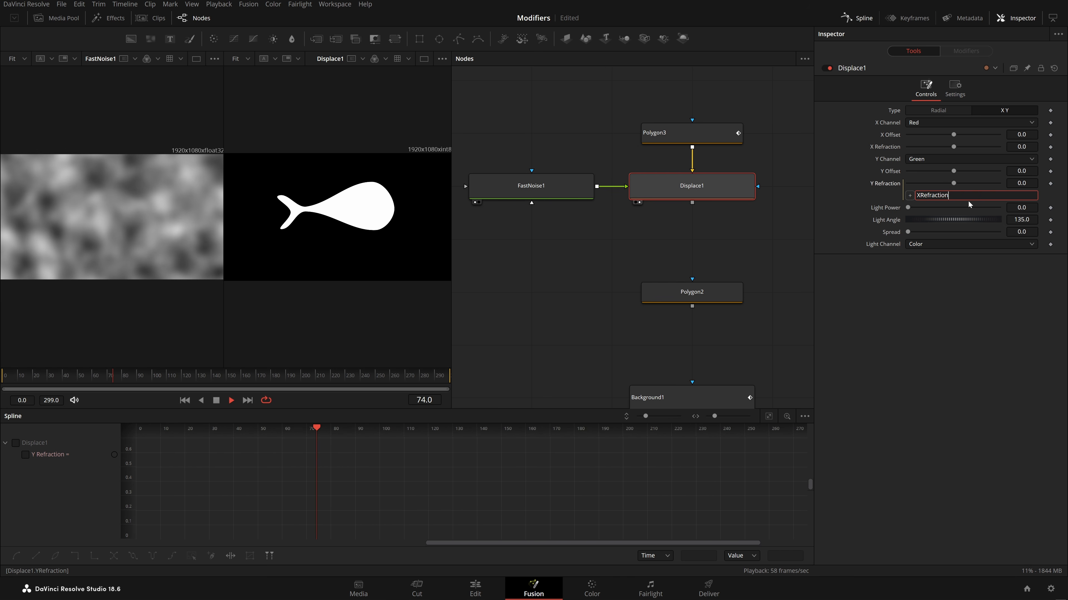
{"action": "left_click", "coordinate": [904, 208]}
{"action": "left_click_drag", "start_coordinate": [953, 146], "coordinate": [999, 146]}
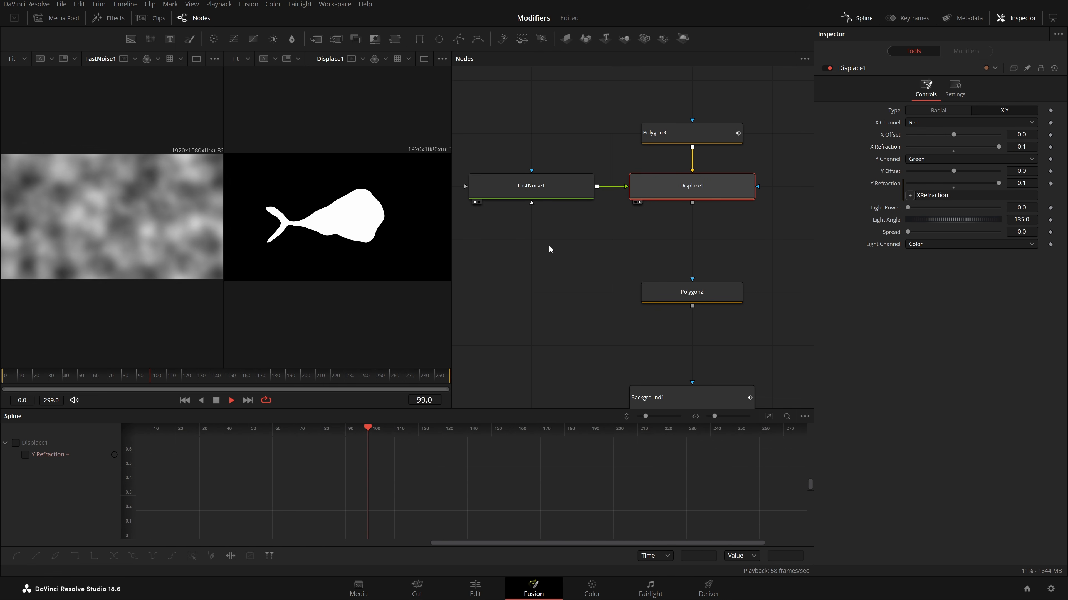
Step: Try different Detail values on FastNoise1 during playback and settle on 1.65
{"action": "left_click", "coordinate": [531, 187]}
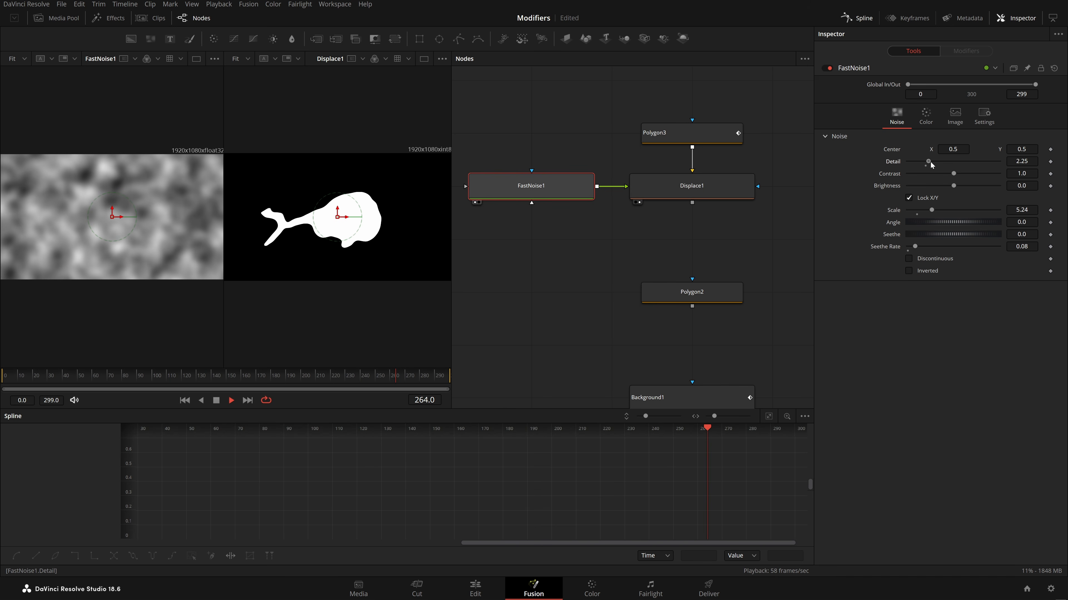
{"action": "left_click_drag", "start_coordinate": [955, 165], "coordinate": [1003, 164]}
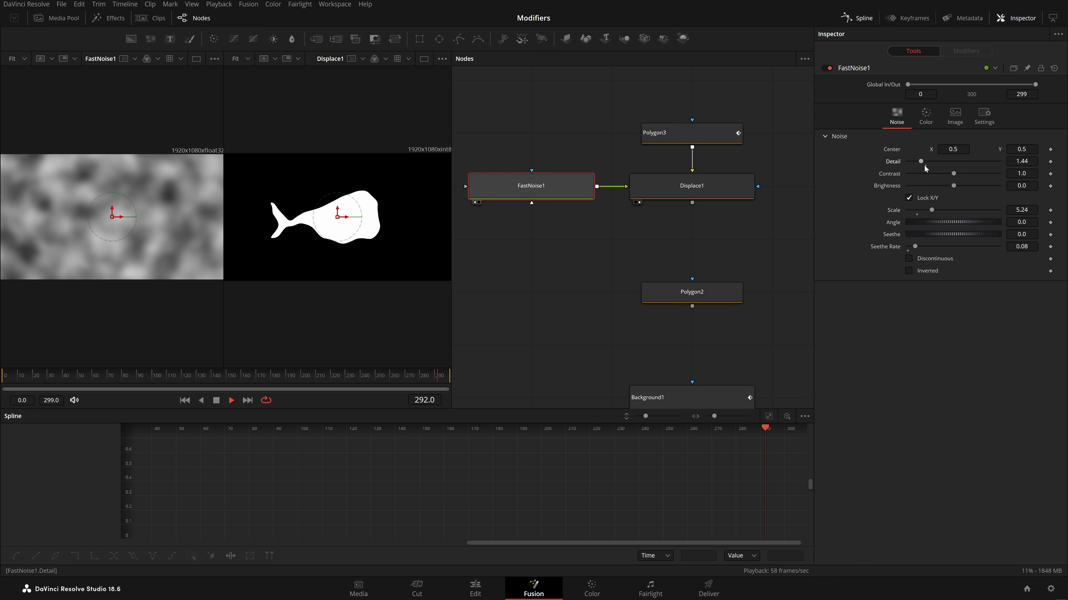
{"action": "left_click_drag", "start_coordinate": [926, 168], "coordinate": [929, 168]}
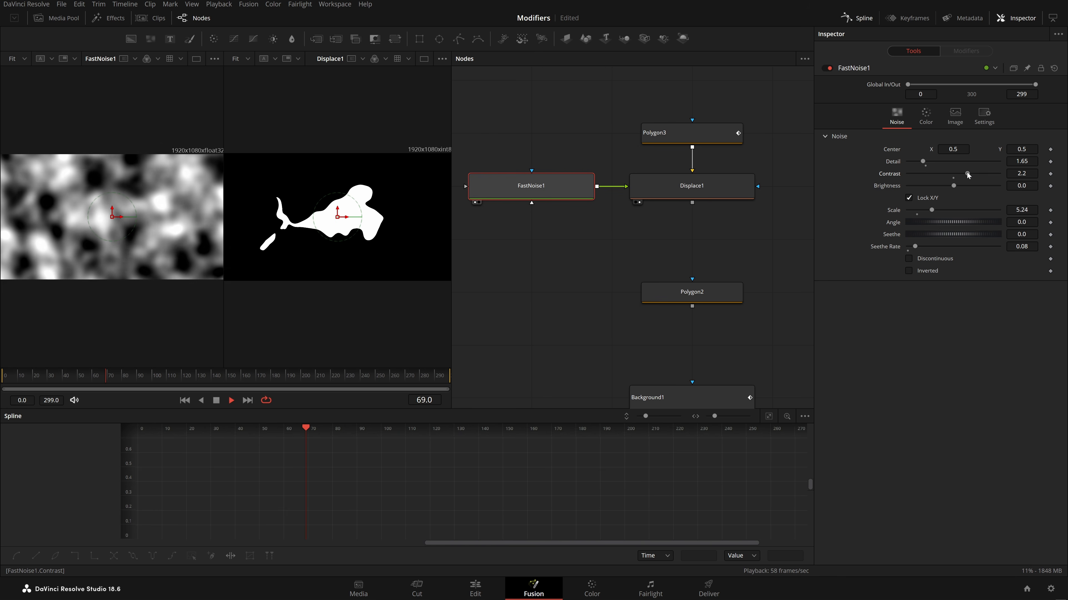
Step: Try other Contrast and Brightness values on FastNoise1 and reset them to 1.0 and 0.0
{"action": "left_click_drag", "start_coordinate": [954, 173], "coordinate": [930, 179]}
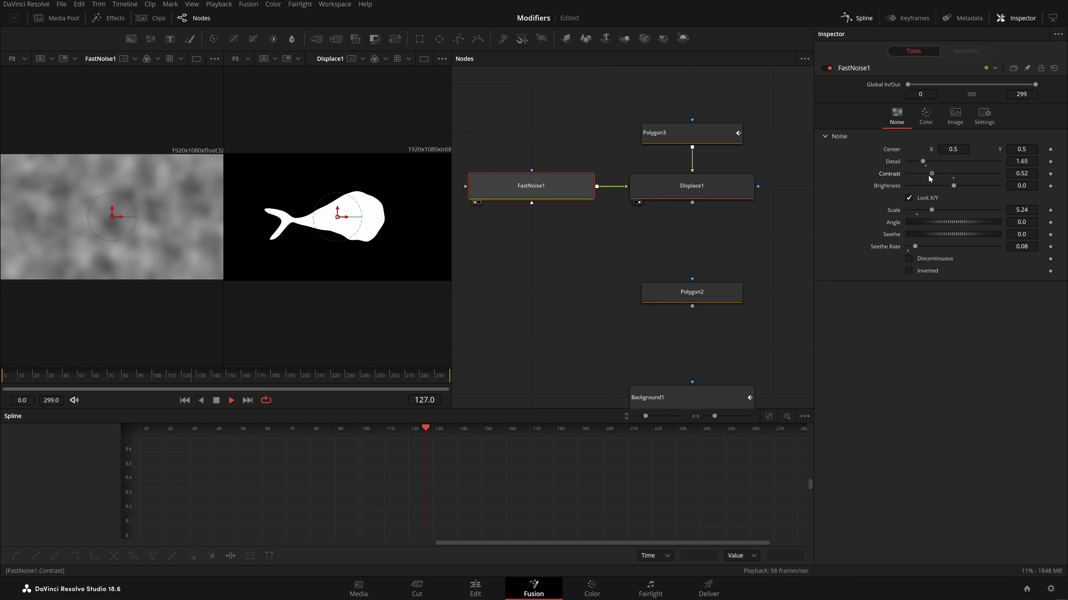
{"action": "left_click", "coordinate": [953, 179]}
{"action": "left_click_drag", "start_coordinate": [960, 188], "coordinate": [944, 188]}
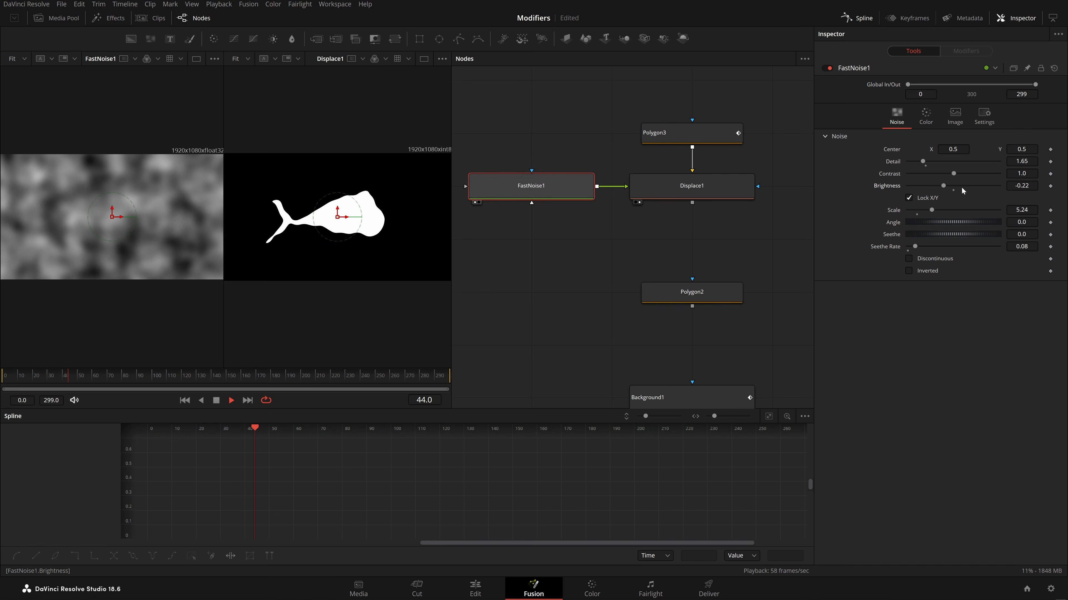
{"action": "left_click", "coordinate": [952, 191]}
Step: Show Displace1 in the first viewer and Polygon2 in the second, leaving Polygon2 selected
{"action": "left_click", "coordinate": [697, 262]}
{"action": "left_click_drag", "start_coordinate": [691, 293], "coordinate": [171, 229]}
{"action": "left_click_drag", "start_coordinate": [686, 190], "coordinate": [127, 191]}
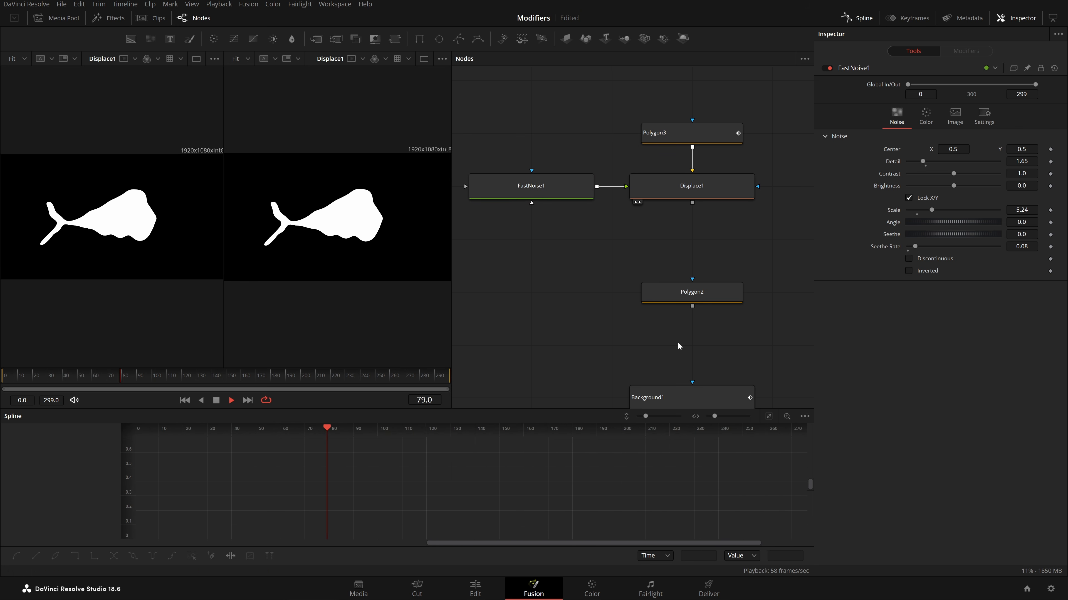
{"action": "left_click_drag", "start_coordinate": [685, 295], "coordinate": [377, 234]}
{"action": "left_click", "coordinate": [706, 293]}
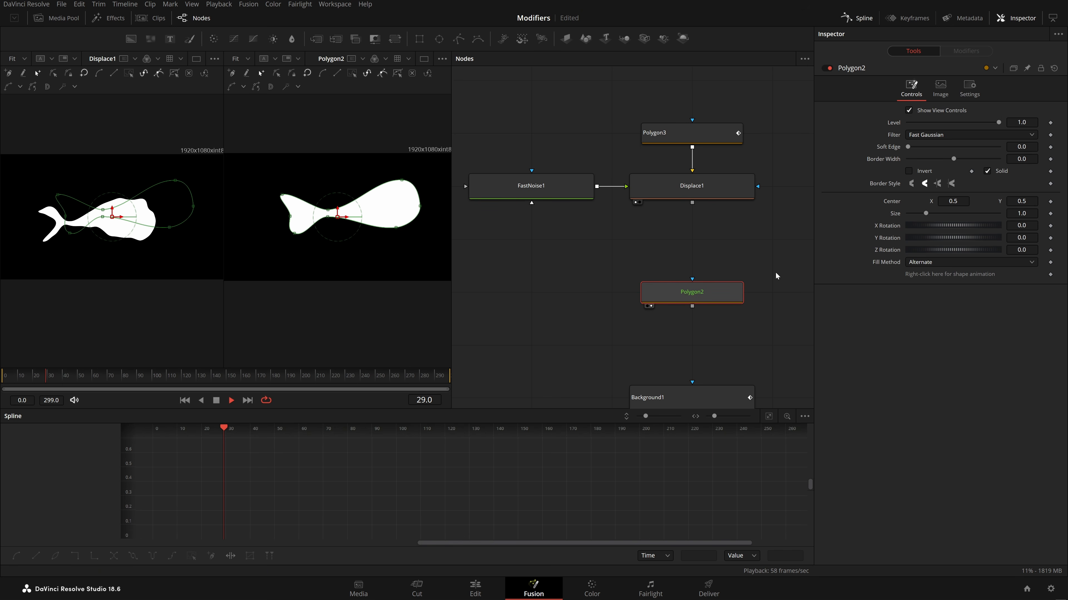
Step: Restart playback with a Perturb modifier on Polygon2's shape and set its Jaggedness to 2.35
{"action": "key", "text": "space"}
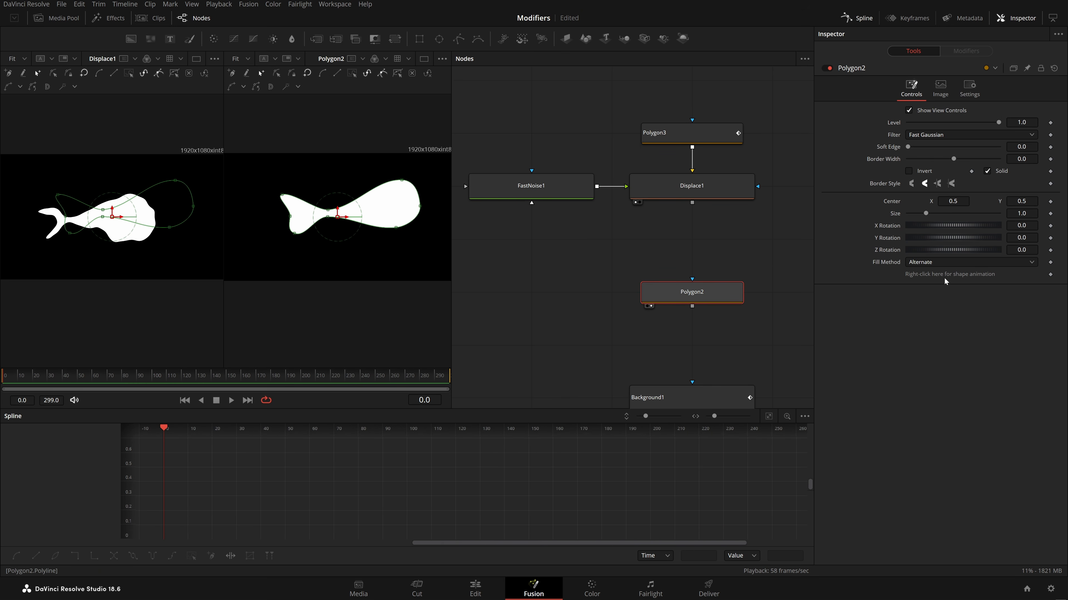
{"action": "right_click", "coordinate": [944, 279]}
{"action": "left_click", "coordinate": [970, 326]}
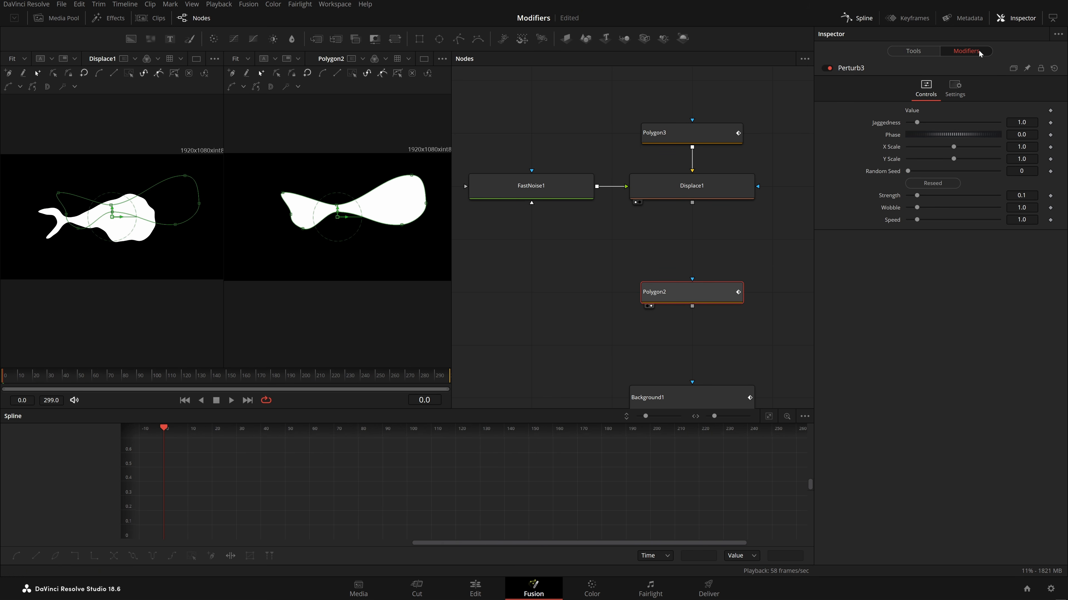
{"action": "key", "text": "space"}
{"action": "left_click_drag", "start_coordinate": [916, 122], "coordinate": [929, 122]}
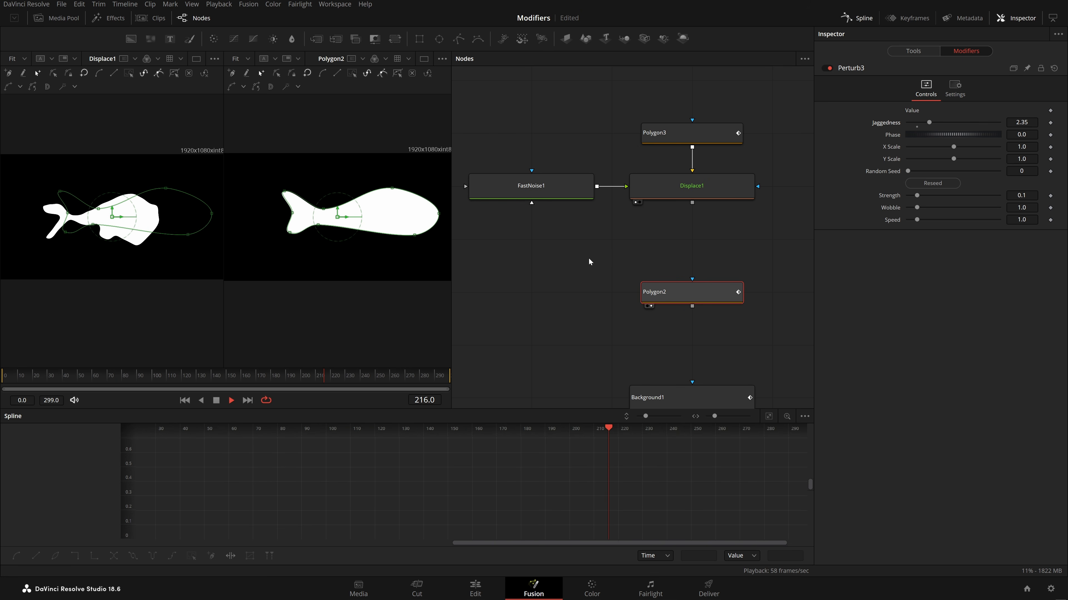
Step: Stop playback and delete the Polygon2 node
{"action": "left_click", "coordinate": [604, 253]}
{"action": "key", "text": "space"}
{"action": "left_click", "coordinate": [707, 300]}
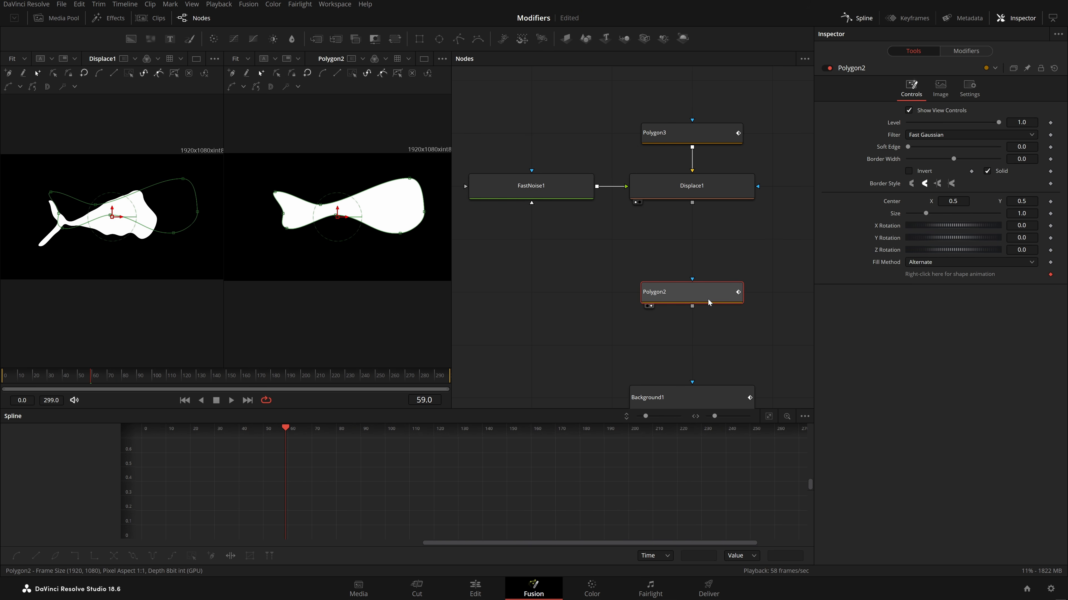
{"action": "key", "text": "Delete"}
Step: Paste a copy of Polygon3 below Displace1, showing the copy in the second viewer and Displace1 in the first
{"action": "left_click", "coordinate": [716, 136]}
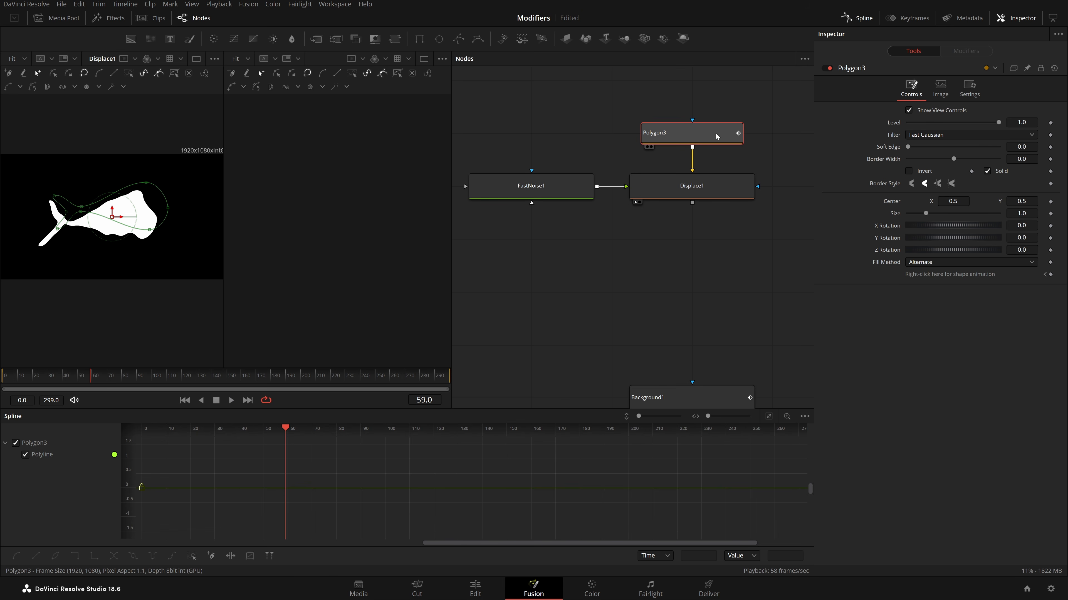
{"action": "key", "text": "ctrl+c"}
{"action": "left_click", "coordinate": [698, 256]}
{"action": "key", "text": "ctrl+v"}
{"action": "left_click_drag", "start_coordinate": [689, 245], "coordinate": [196, 197]}
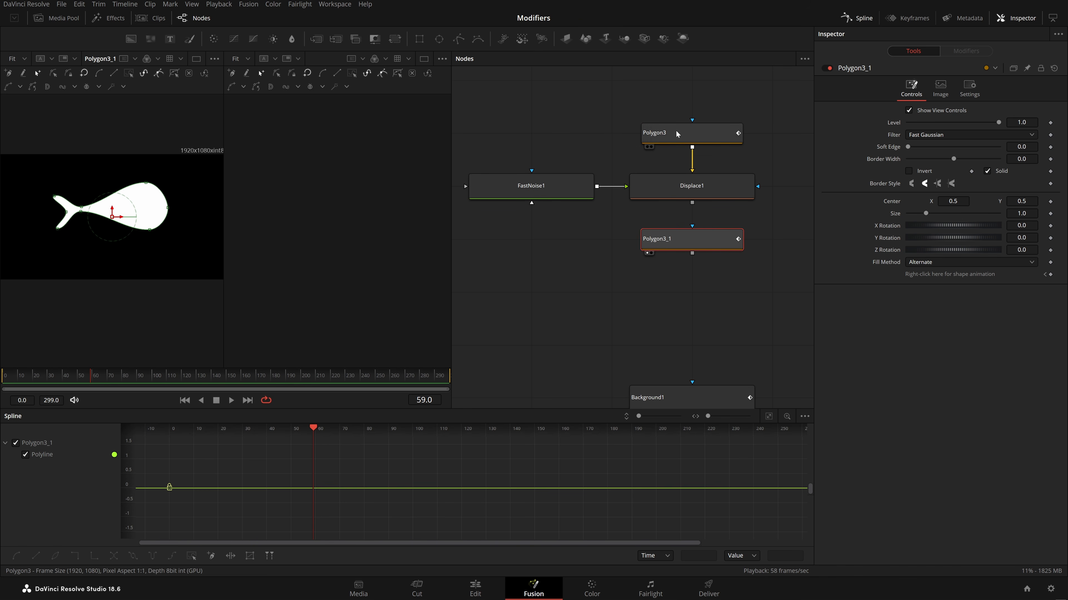
{"action": "left_click_drag", "start_coordinate": [678, 135], "coordinate": [196, 187]}
{"action": "key", "text": "1"}
{"action": "key", "text": "2"}
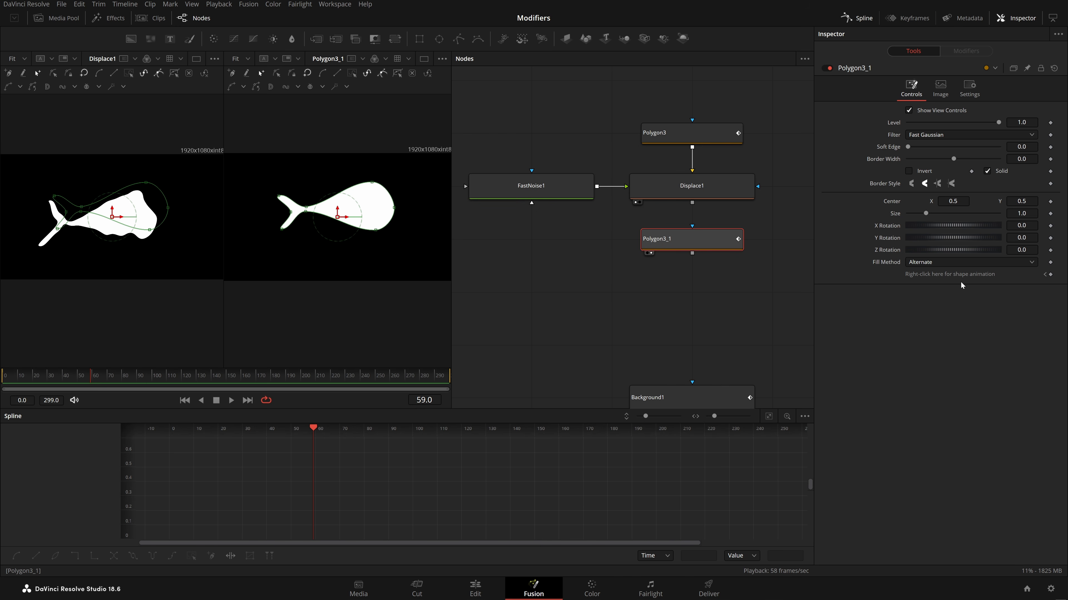
Step: Replace the copied polygon's shape animation with a Perturb modifier at the first frame, open the modifier's controls, and play the result
{"action": "left_click", "coordinate": [184, 400]}
{"action": "right_click", "coordinate": [964, 275]}
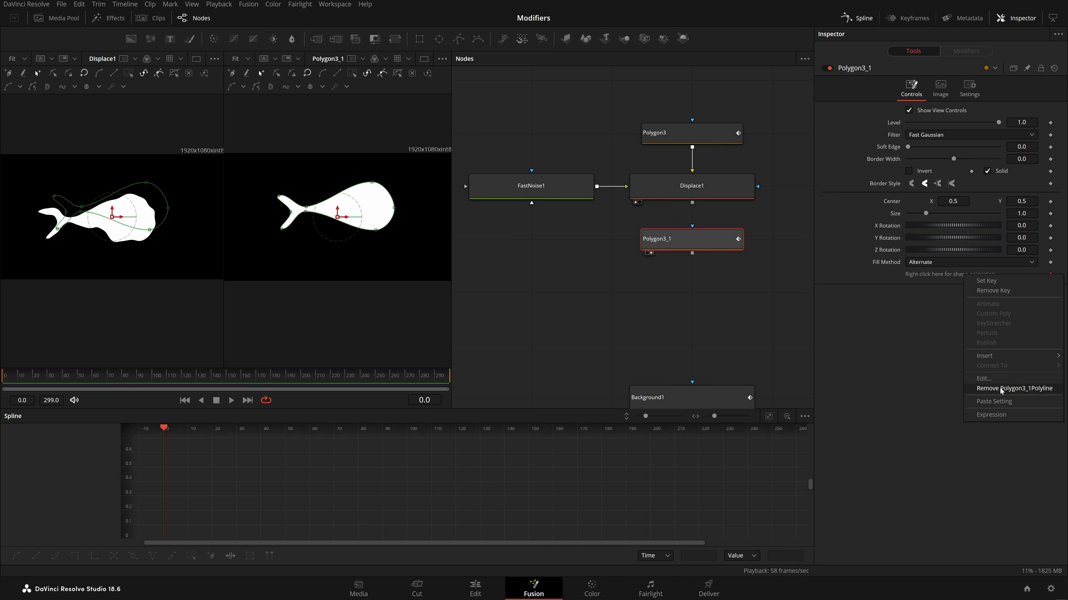
{"action": "left_click", "coordinate": [1000, 388]}
{"action": "right_click", "coordinate": [957, 279]}
{"action": "left_click", "coordinate": [981, 326]}
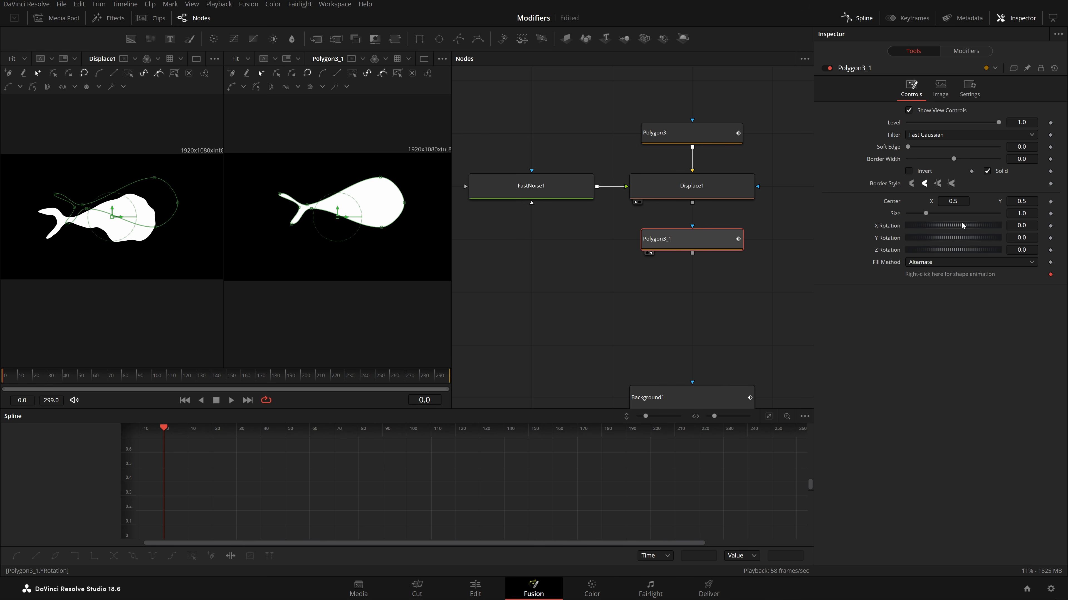
{"action": "left_click", "coordinate": [970, 52]}
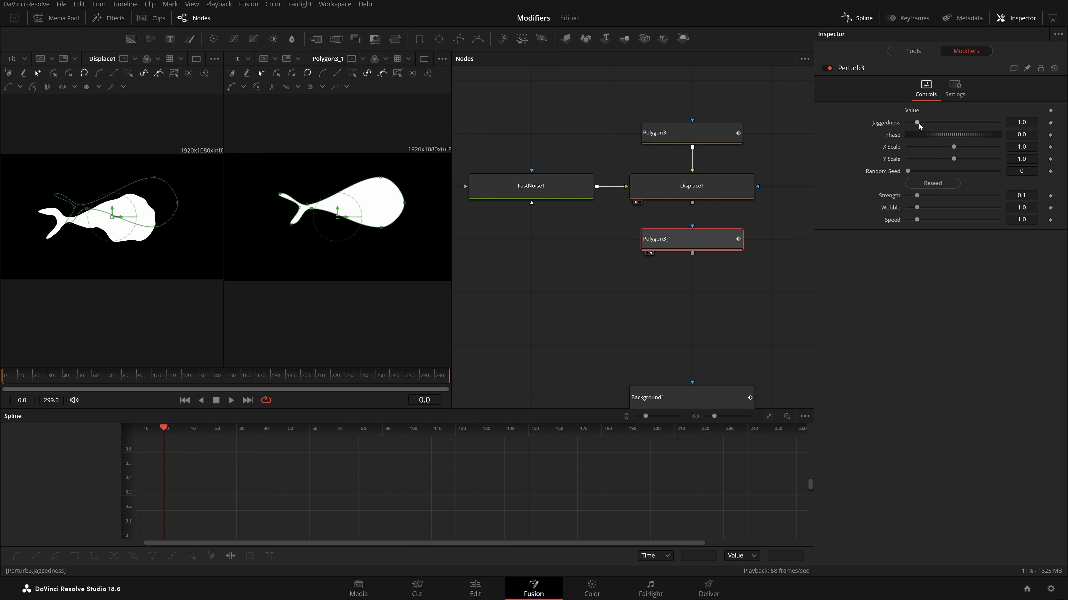
{"action": "key", "text": "space"}
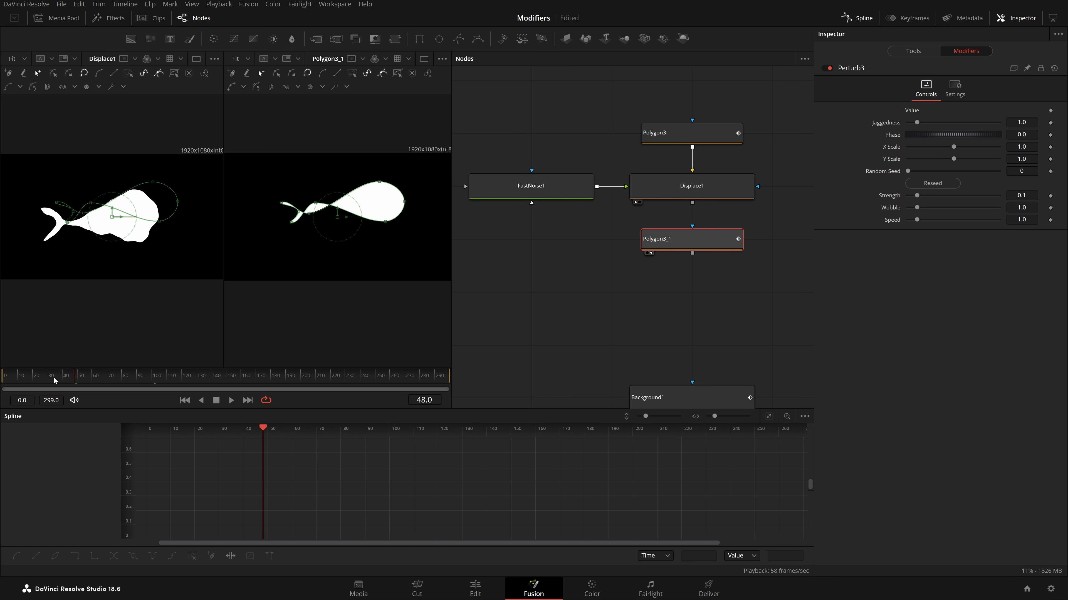
Step: At the first frame, pull both tail fin tips of the Polygon3_1 fish outward to enlarge the tail
{"action": "left_click_drag", "start_coordinate": [53, 381], "coordinate": [2, 380]}
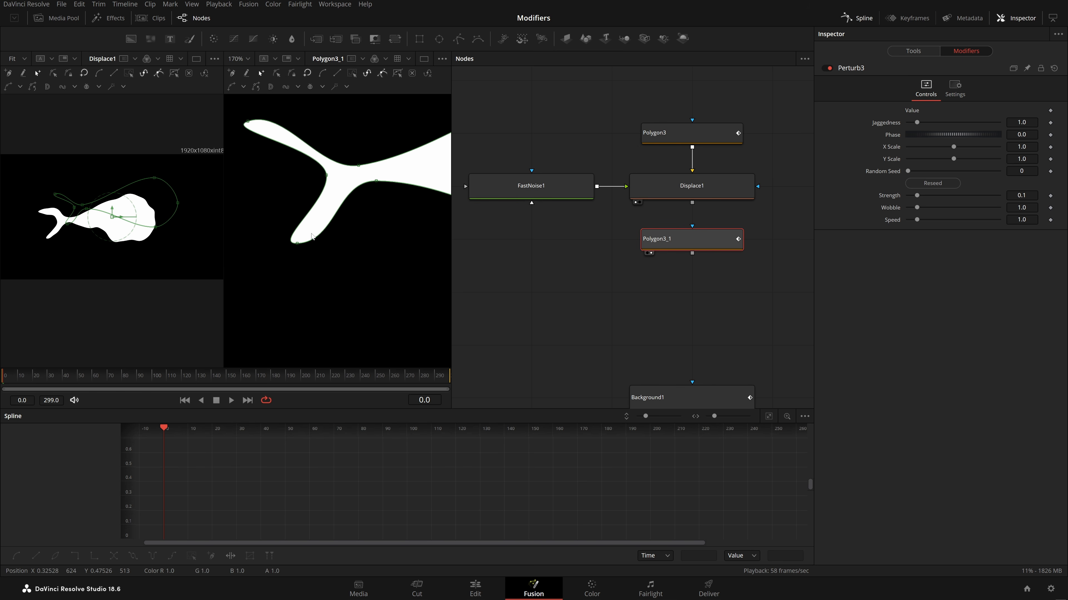
{"action": "left_click_drag", "start_coordinate": [298, 243], "coordinate": [280, 261]}
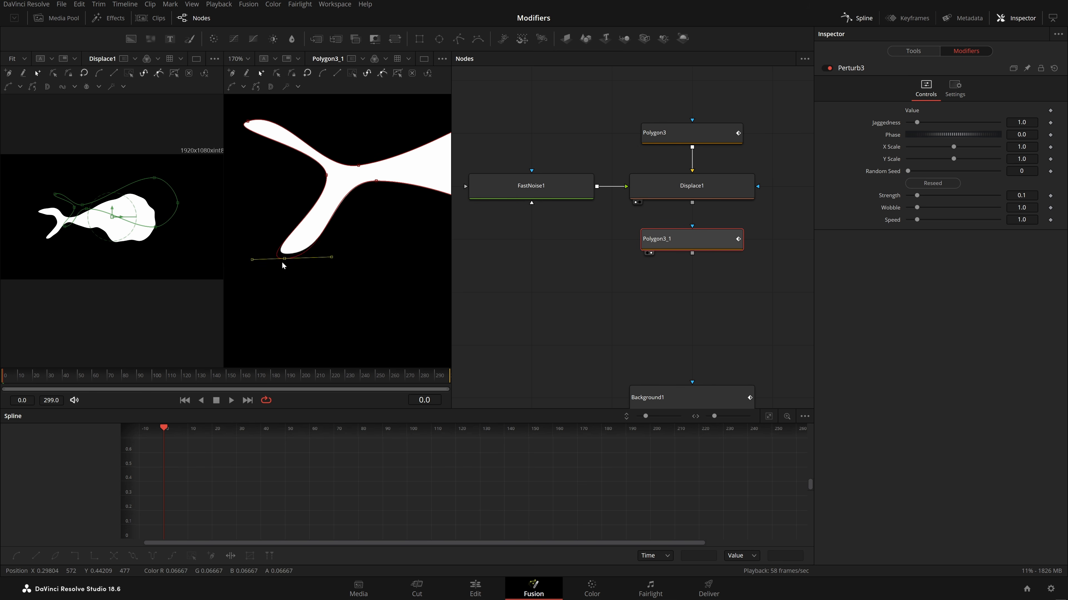
{"action": "left_click_drag", "start_coordinate": [281, 261], "coordinate": [234, 303]}
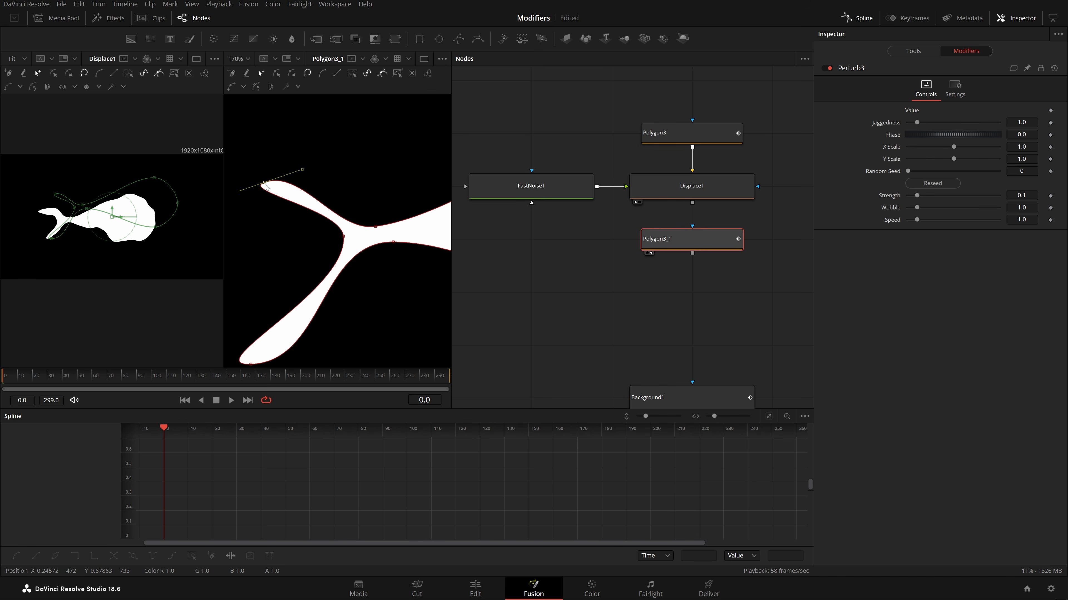
{"action": "left_click_drag", "start_coordinate": [263, 183], "coordinate": [225, 131]}
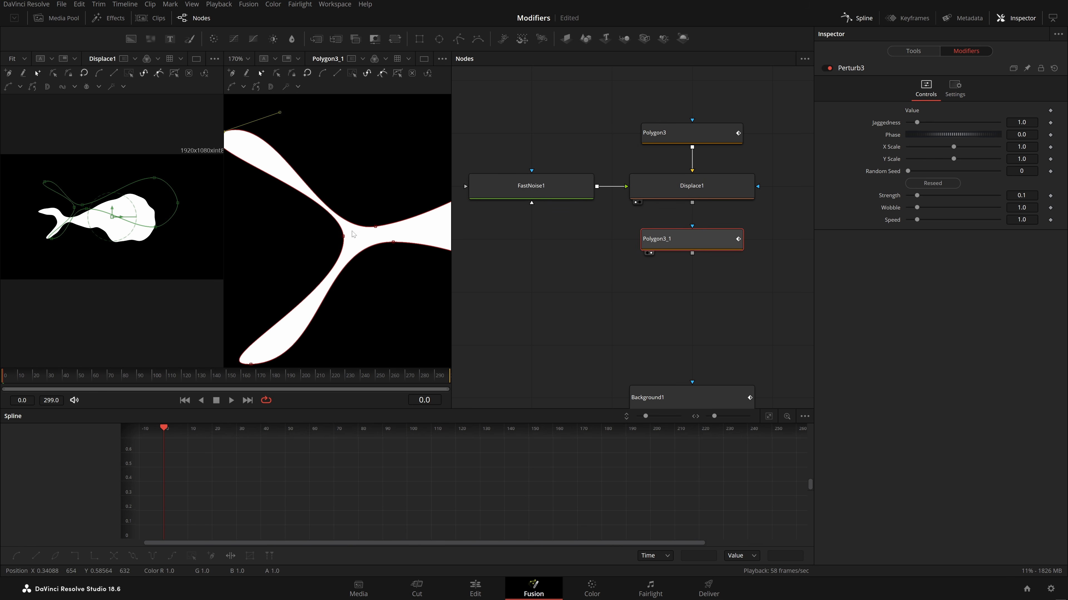
Step: Widen the narrow joint between the Polygon3_1 fish's tail and body, and pull its front end outward
{"action": "left_click_drag", "start_coordinate": [343, 237], "coordinate": [306, 249]}
{"action": "left_click_drag", "start_coordinate": [375, 227], "coordinate": [377, 185]}
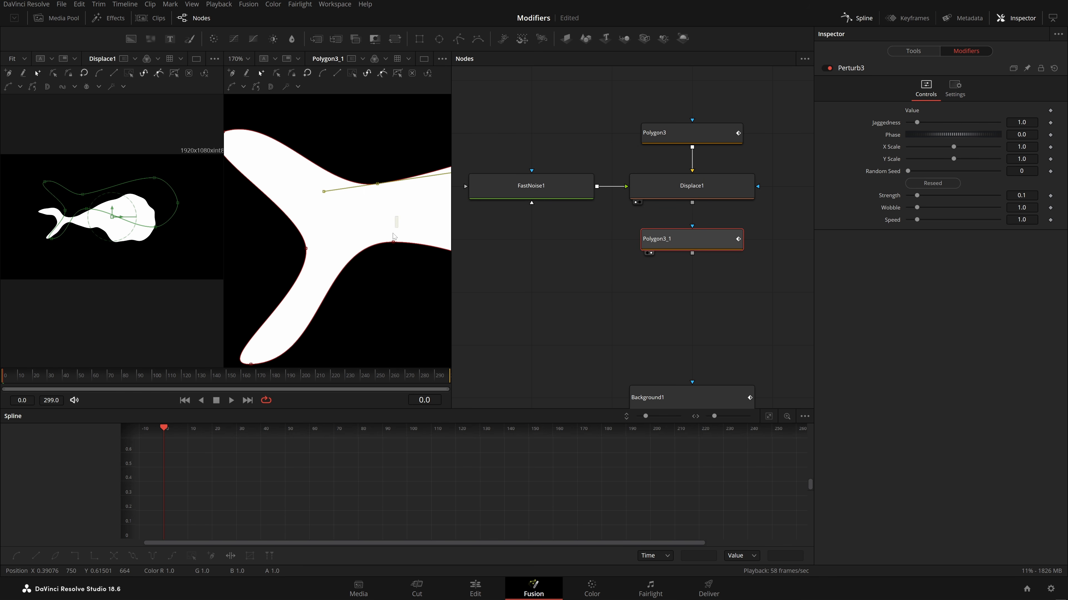
{"action": "left_click_drag", "start_coordinate": [393, 243], "coordinate": [382, 275]}
{"action": "scroll", "coordinate": [382, 241], "scroll_direction": "down", "scroll_amount": 5}
{"action": "key", "text": "ctrl+f"}
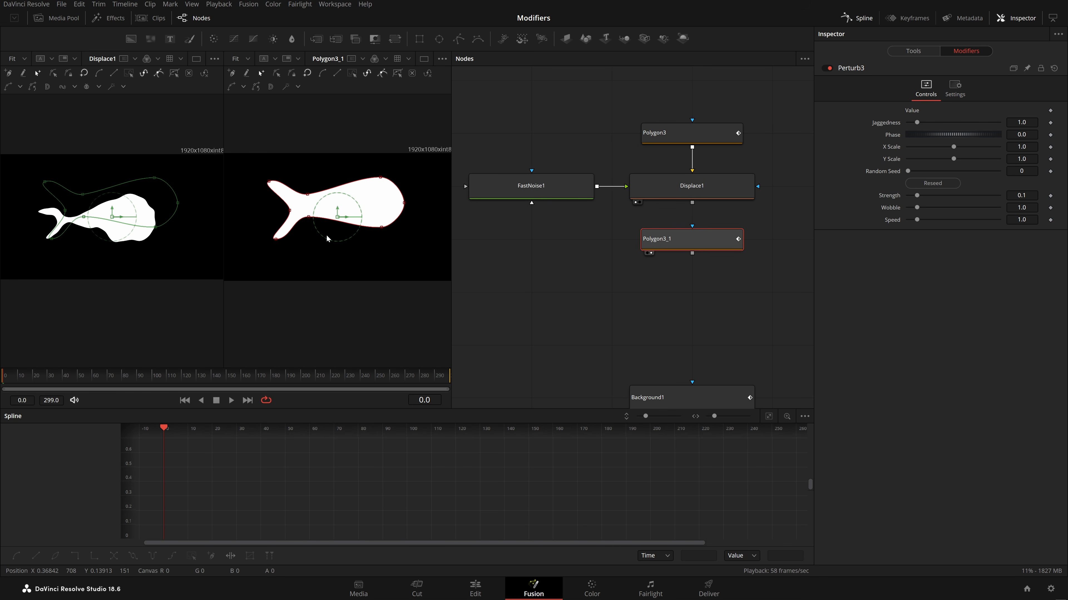
{"action": "left_click_drag", "start_coordinate": [403, 202], "coordinate": [418, 205]}
Step: Play the composition and set Jaggedness to 4.33 on Polygon3_1's Perturb modifier
{"action": "left_click", "coordinate": [509, 344]}
{"action": "key", "text": "space"}
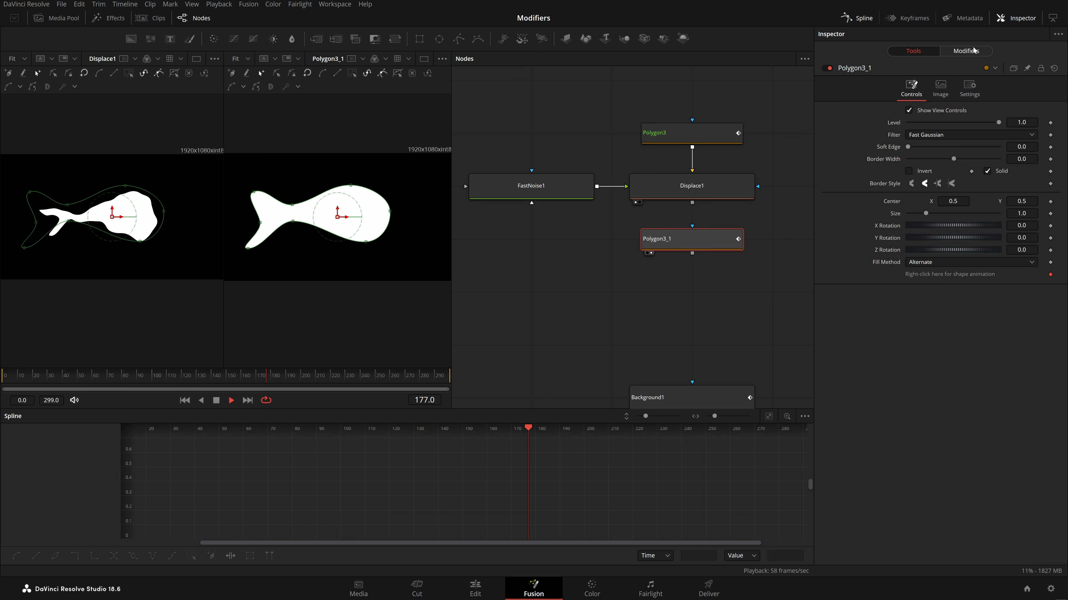
{"action": "left_click", "coordinate": [973, 51]}
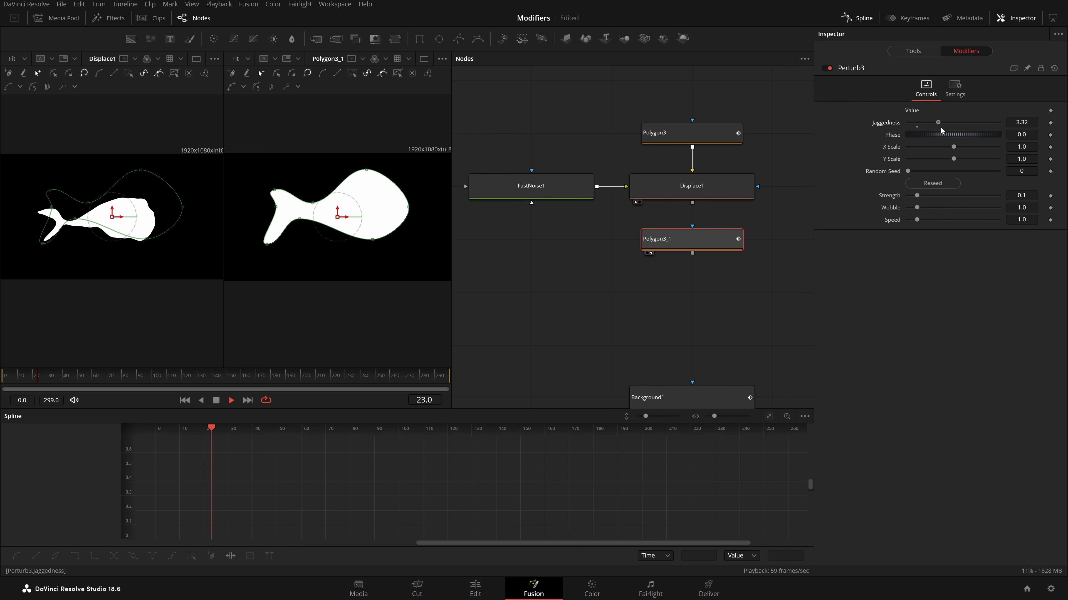
{"action": "left_click_drag", "start_coordinate": [938, 122], "coordinate": [948, 123]}
{"action": "left_click", "coordinate": [465, 204]}
Step: Try different X Scale and Wobble values on Polygon3_1's Perturb modifier
{"action": "left_click", "coordinate": [726, 249]}
{"action": "left_click", "coordinate": [973, 52]}
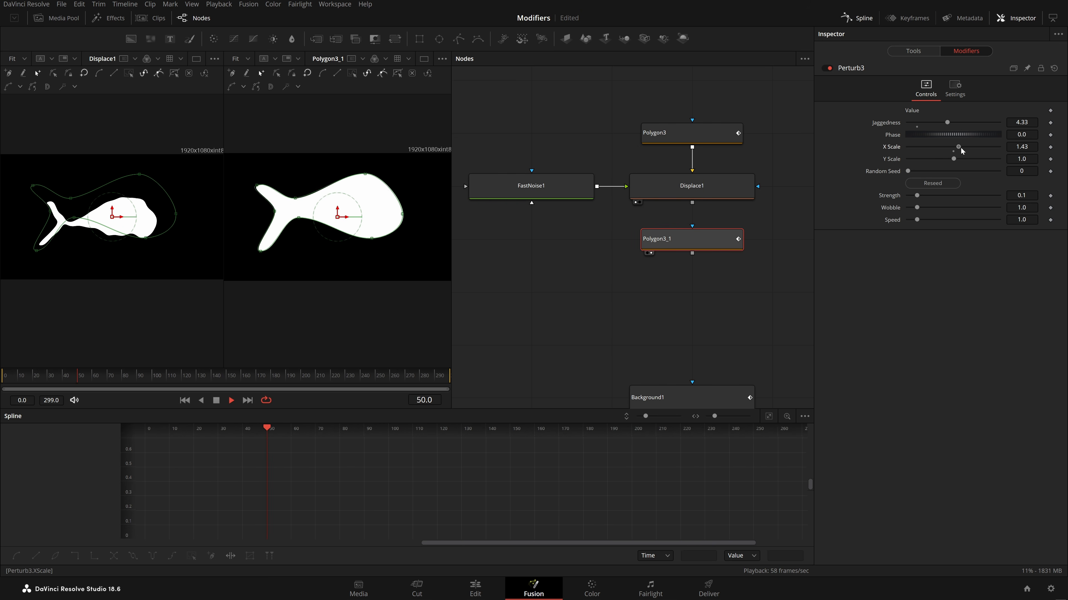
{"action": "left_click_drag", "start_coordinate": [955, 148], "coordinate": [954, 153]}
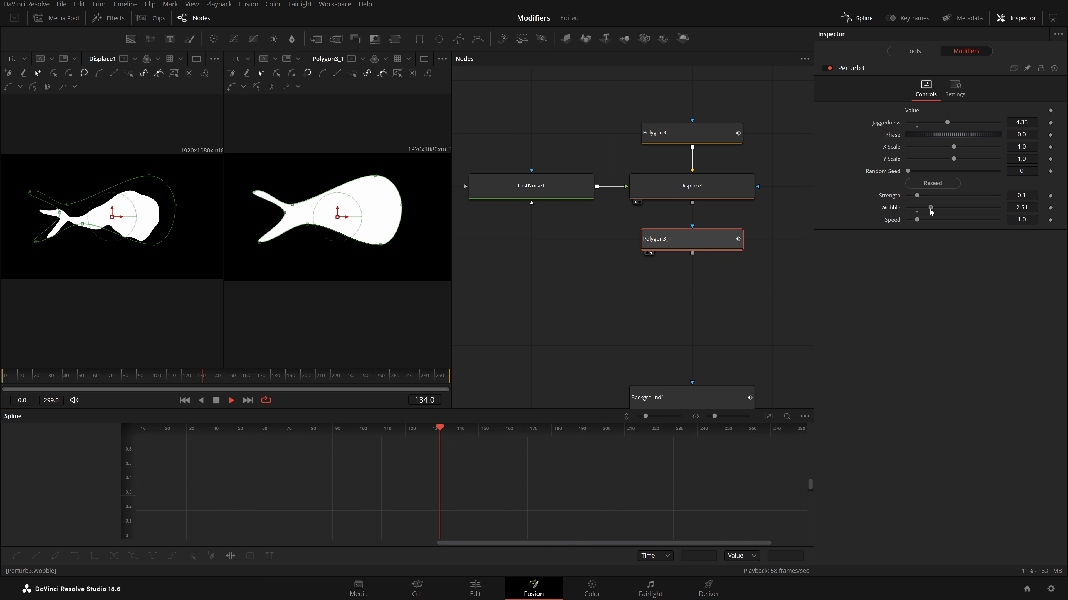
{"action": "left_click", "coordinate": [659, 322]}
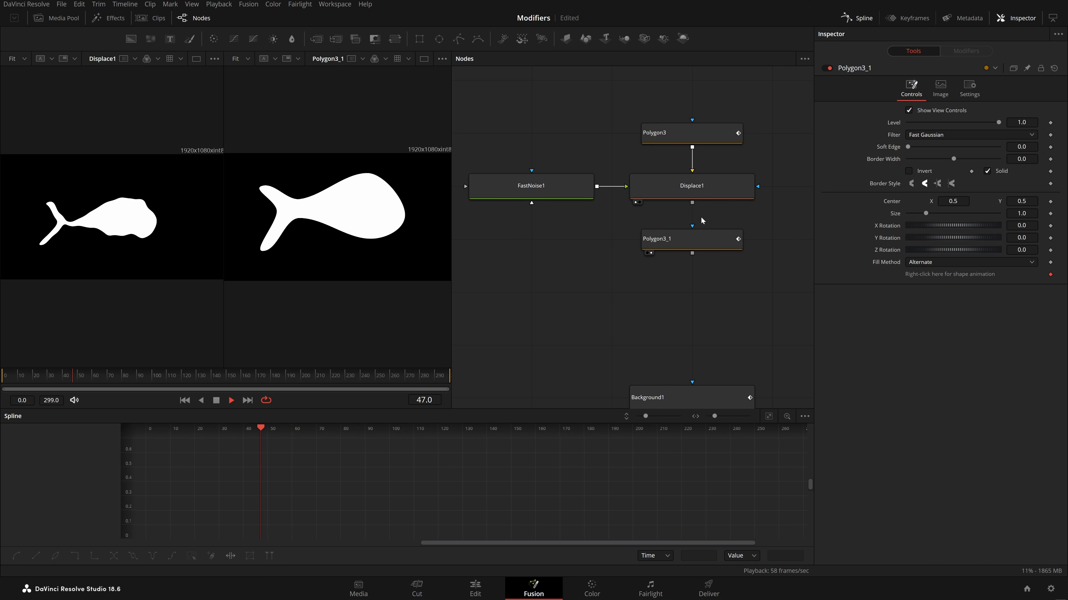
Step: Set the Strength of Polygon3_1's Perturb modifier to 0.096
{"action": "left_click", "coordinate": [703, 134]}
{"action": "left_click", "coordinate": [685, 242]}
{"action": "left_click", "coordinate": [968, 52]}
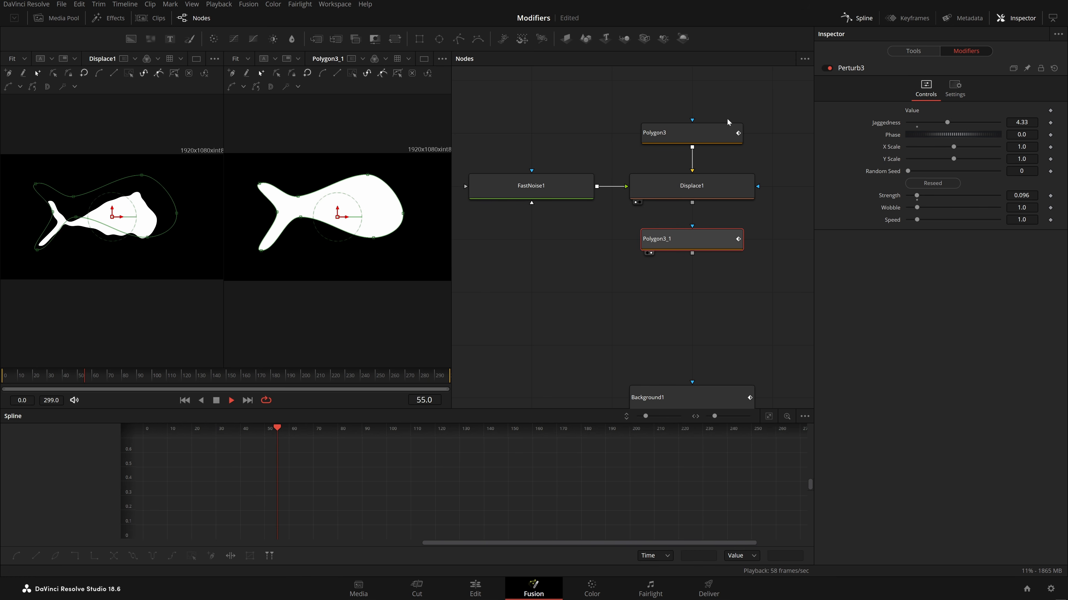
{"action": "left_click", "coordinate": [550, 321]}
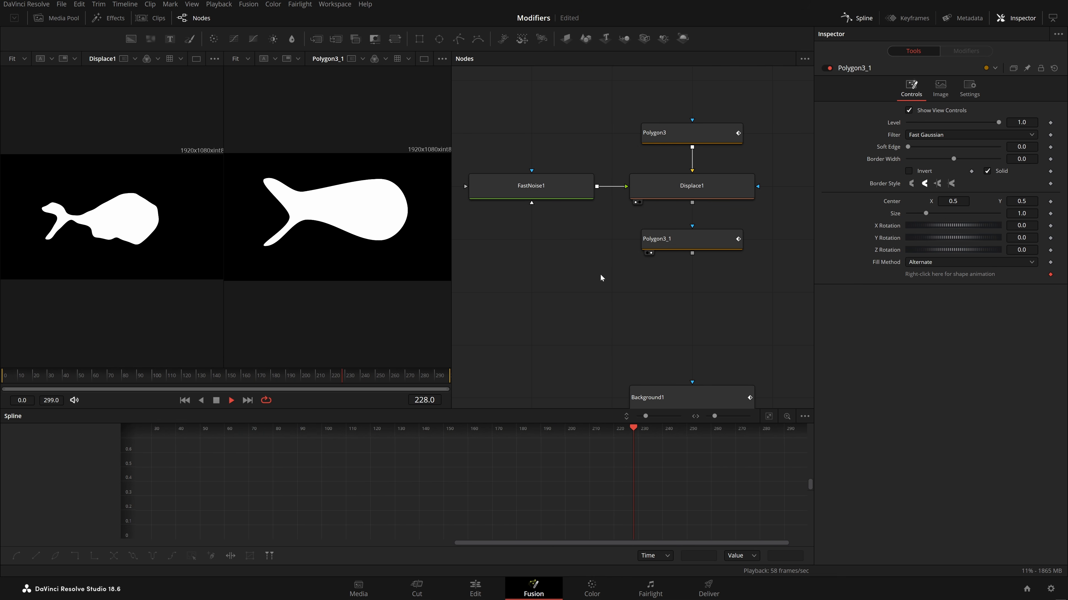
Step: Set FastNoise1's Scale to 2.0 and try out other Contrast values on the displaced Polygon3 shape
{"action": "left_click", "coordinate": [677, 133]}
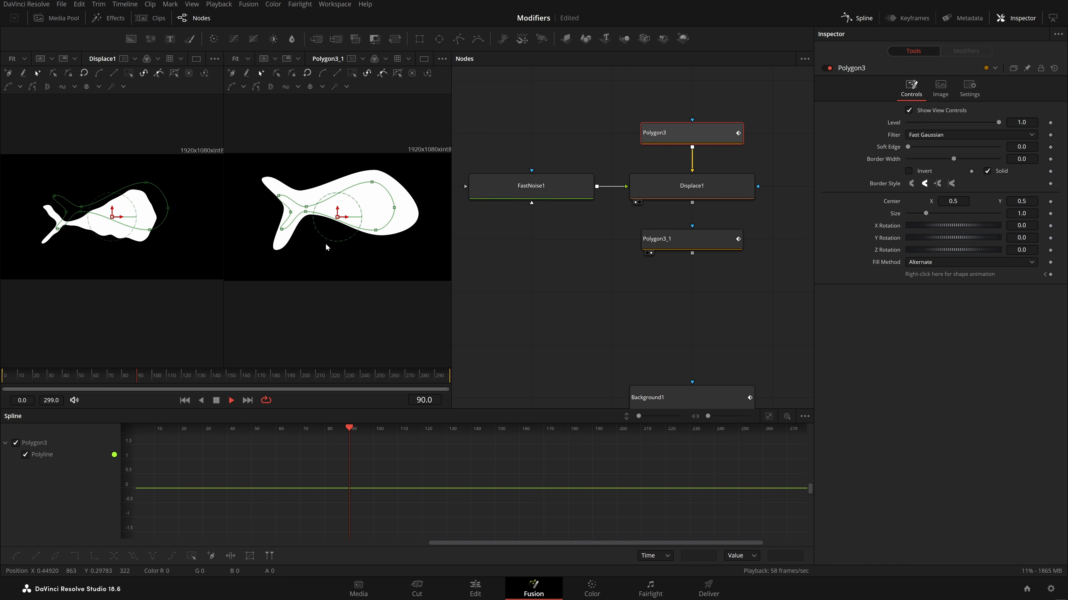
{"action": "left_click", "coordinate": [506, 255]}
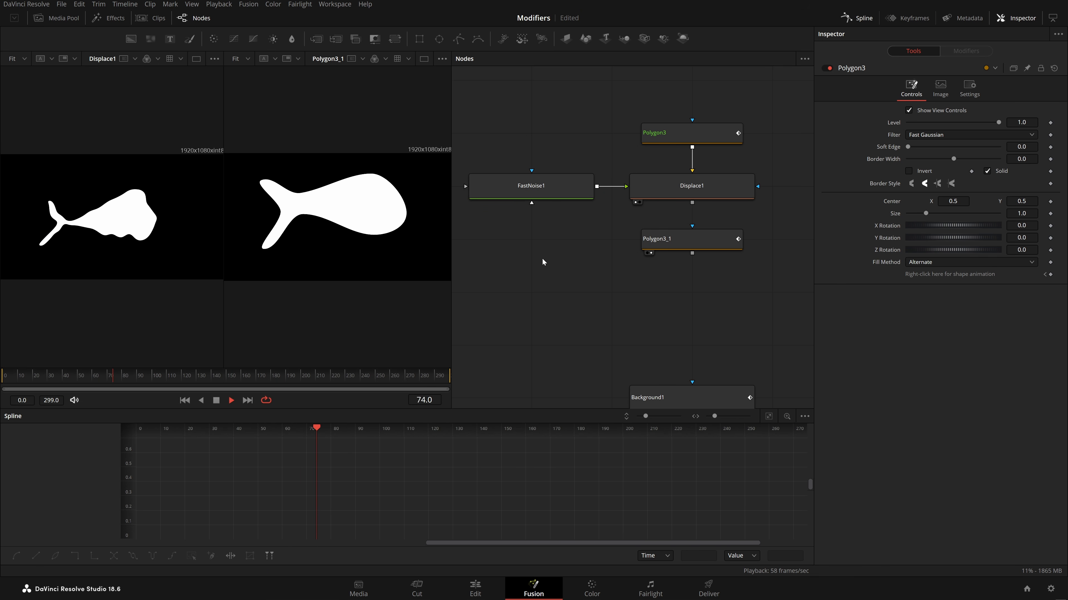
{"action": "left_click", "coordinate": [542, 189]}
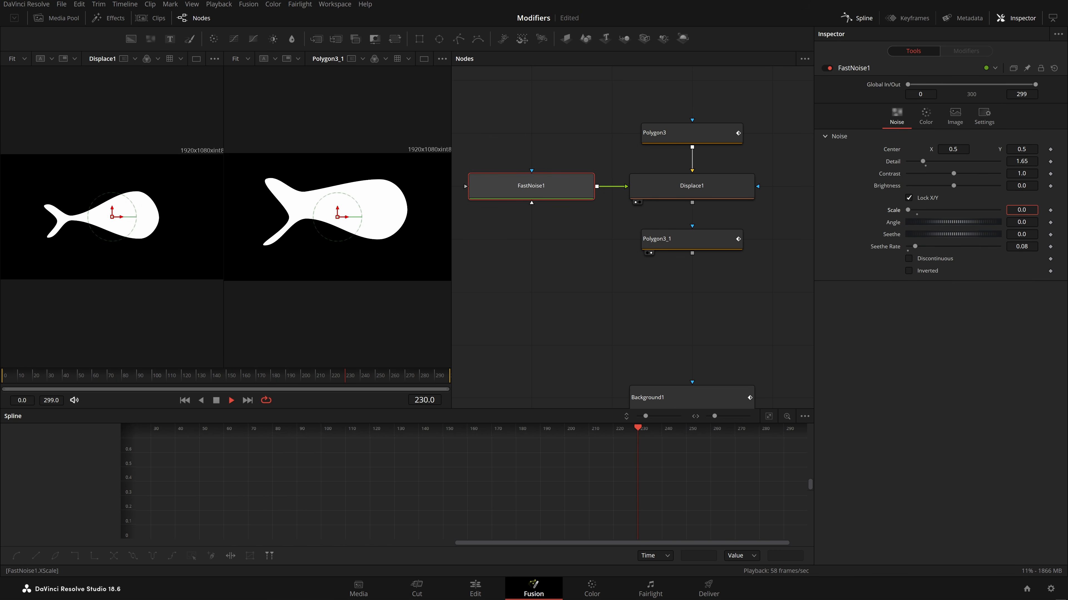
{"action": "left_click_drag", "start_coordinate": [1021, 210], "coordinate": [1032, 210]}
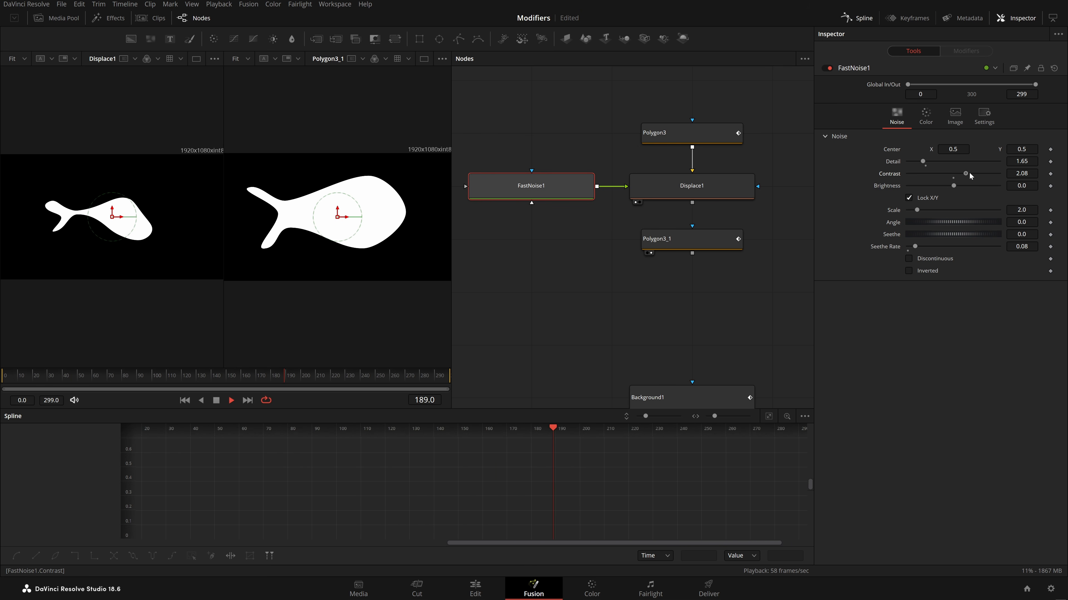
{"action": "left_click_drag", "start_coordinate": [988, 178], "coordinate": [970, 181]}
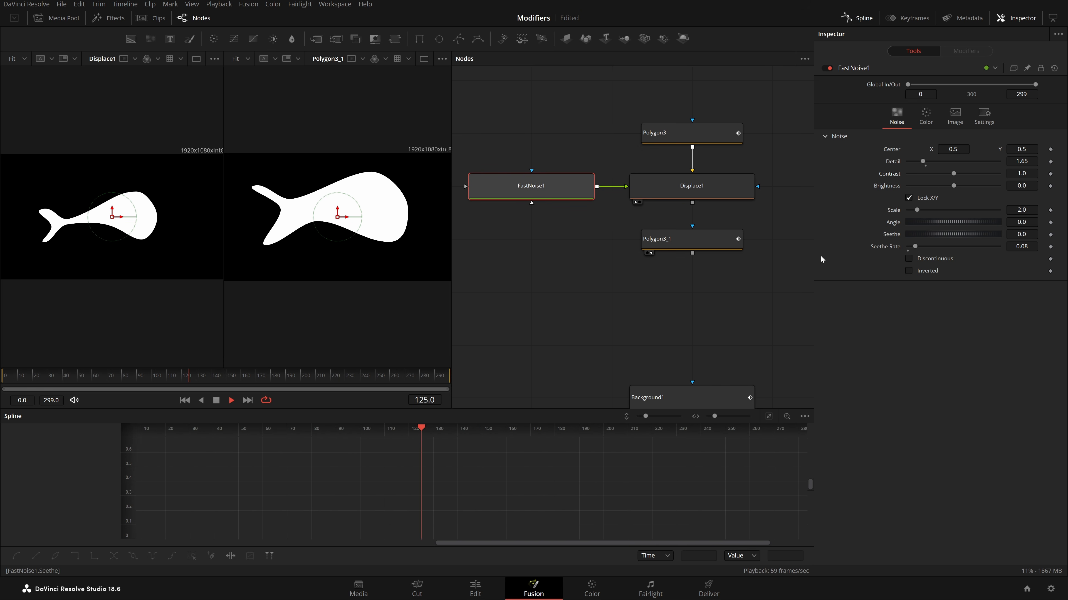
{"action": "left_click", "coordinate": [674, 297]}
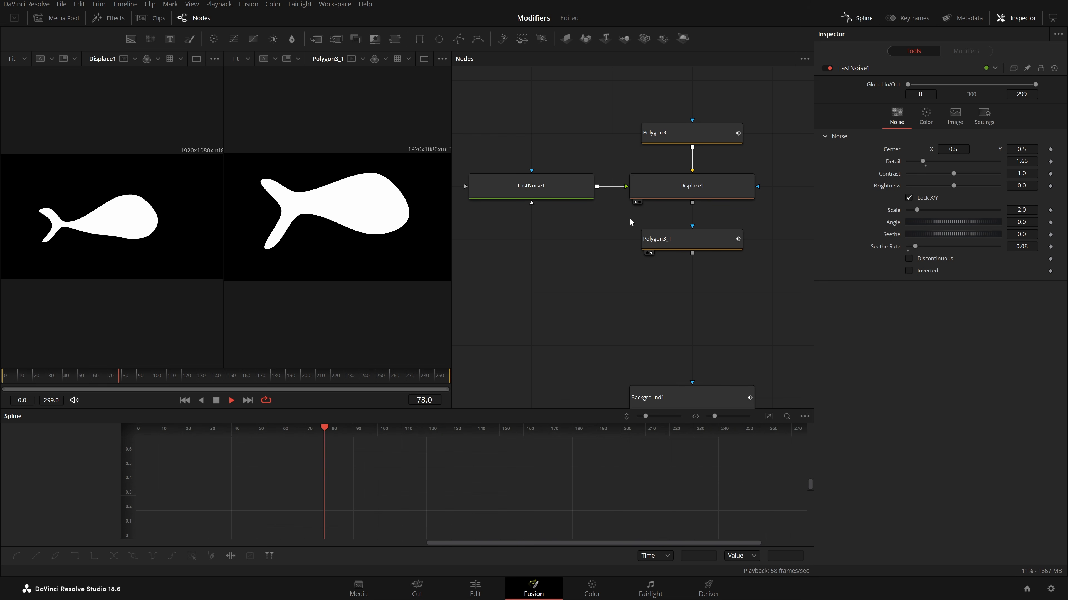
Step: Show Transform1 in a single viewer, select it and stop playback
{"action": "scroll", "coordinate": [662, 299], "scroll_direction": "down", "scroll_amount": 10}
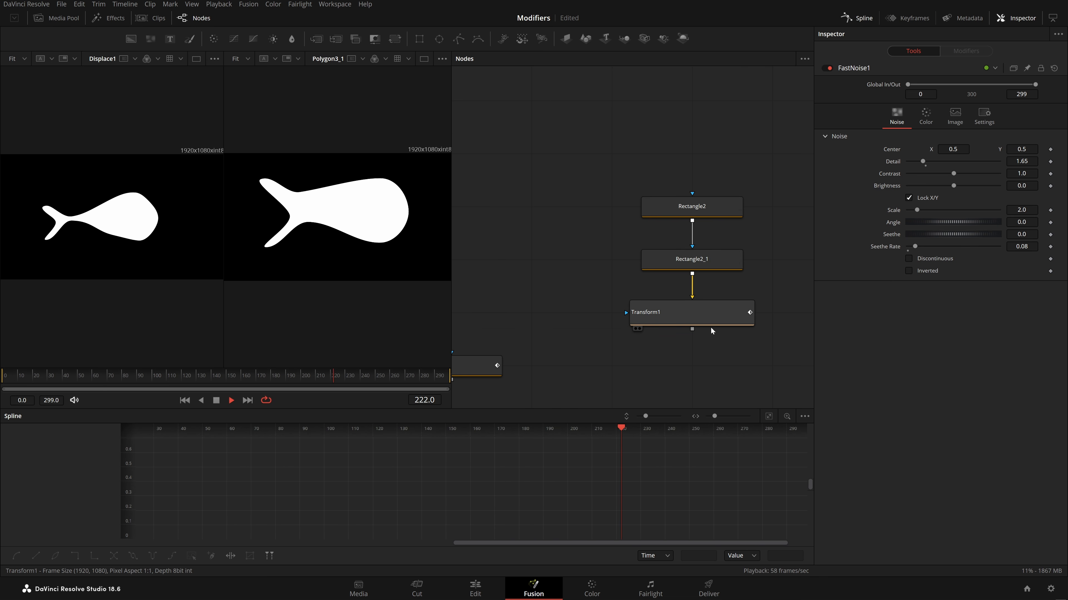
{"action": "left_click_drag", "start_coordinate": [710, 321], "coordinate": [303, 265]}
{"action": "left_click", "coordinate": [423, 59]}
{"action": "left_click", "coordinate": [582, 204]}
{"action": "left_click", "coordinate": [710, 311]}
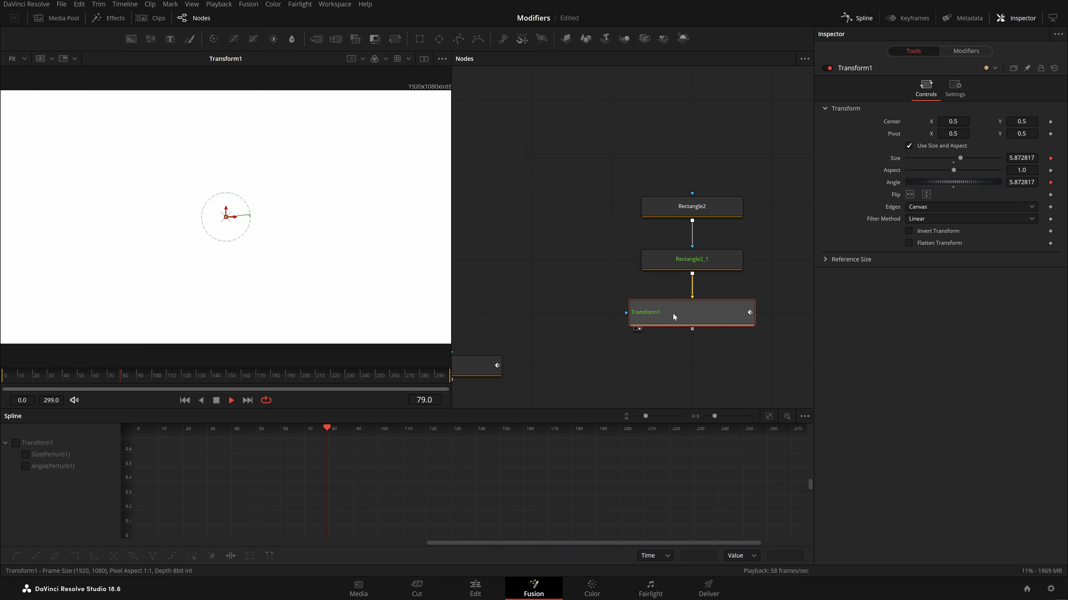
{"action": "left_click_drag", "start_coordinate": [656, 291], "coordinate": [643, 255]}
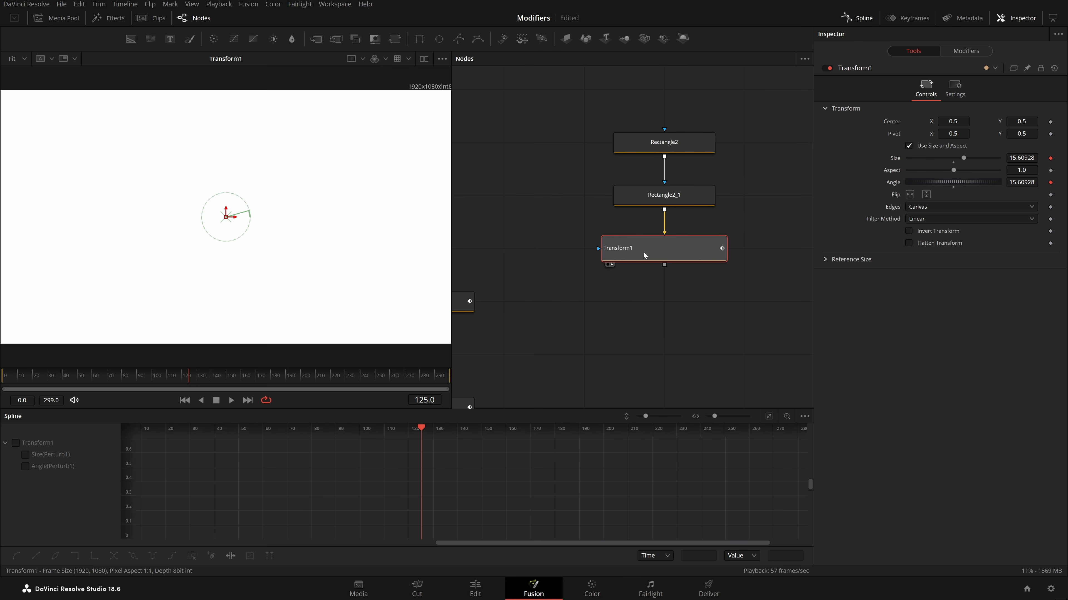
Step: Duplicate Transform1, place the two side by side, feed the copy from Rectangle2_1 and show it in the viewer
{"action": "key", "text": "ctrl+c"}
{"action": "left_click", "coordinate": [653, 309]}
{"action": "key", "text": "ctrl+v"}
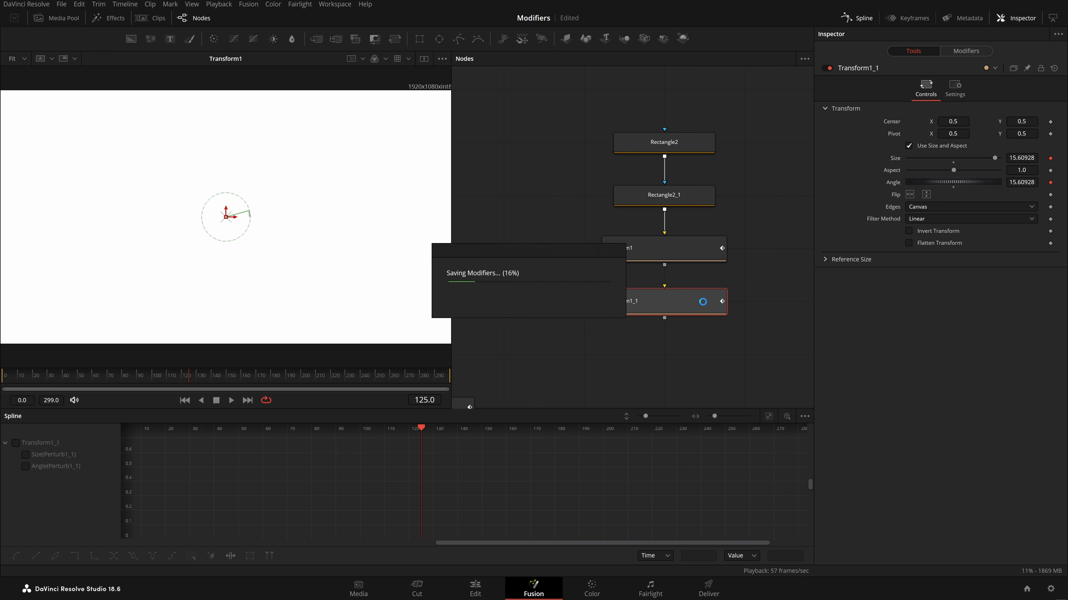
{"action": "left_click_drag", "start_coordinate": [678, 254], "coordinate": [757, 255]}
{"action": "left_click_drag", "start_coordinate": [717, 195], "coordinate": [593, 249]}
{"action": "key", "text": "2"}
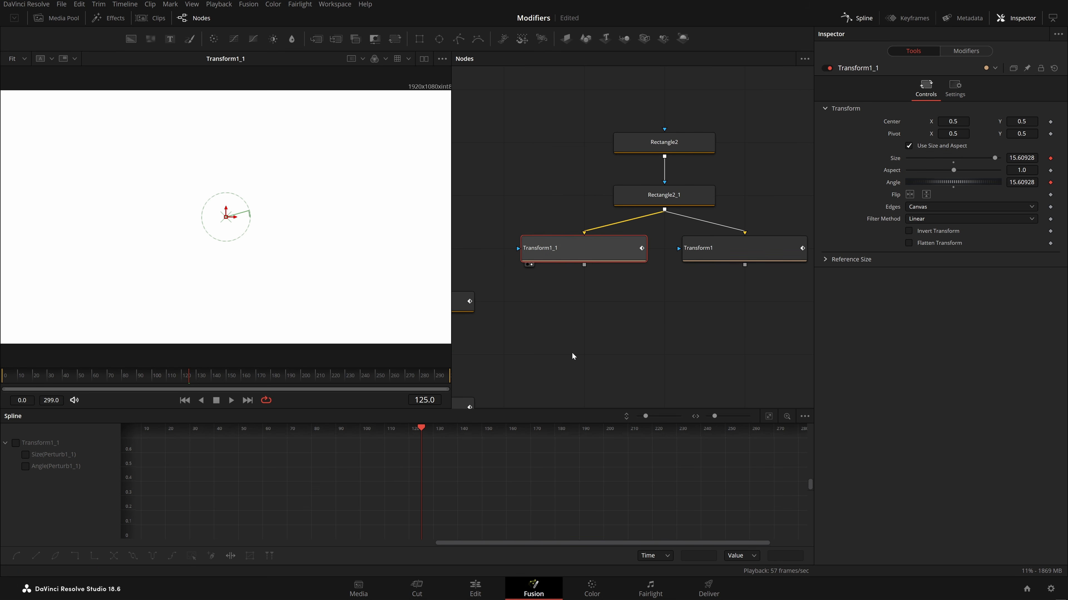
Step: Reset the copied transform to its defaults, play Transform1 for comparison, and return to the copy at the first frame
{"action": "left_click", "coordinate": [1052, 69]}
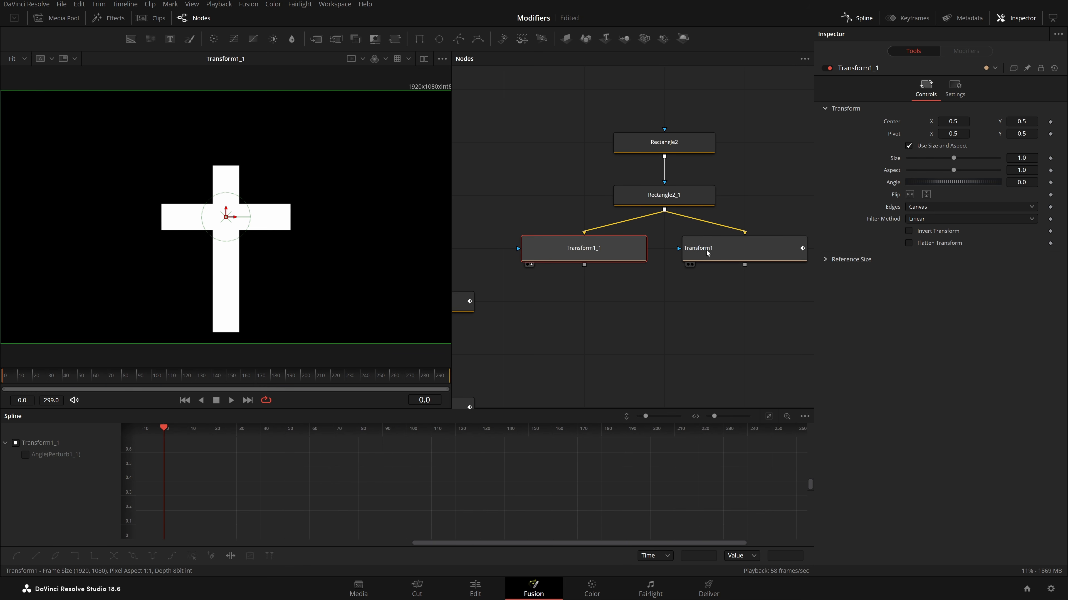
{"action": "left_click_drag", "start_coordinate": [707, 253], "coordinate": [200, 265]}
{"action": "key", "text": "space"}
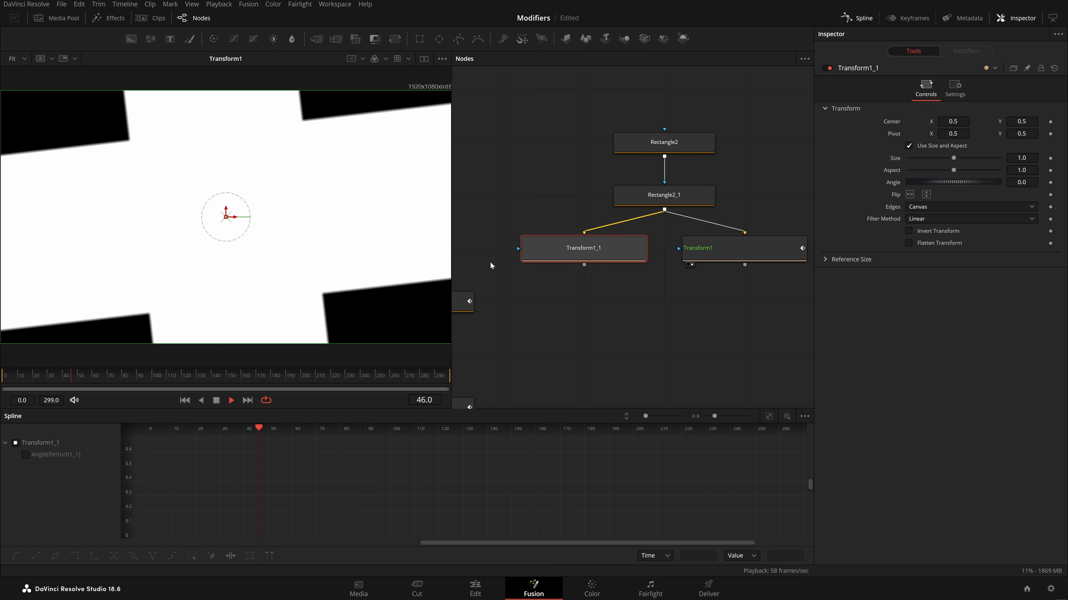
{"action": "left_click_drag", "start_coordinate": [490, 262], "coordinate": [172, 268]}
{"action": "key", "text": "space"}
{"action": "left_click", "coordinate": [136, 349]}
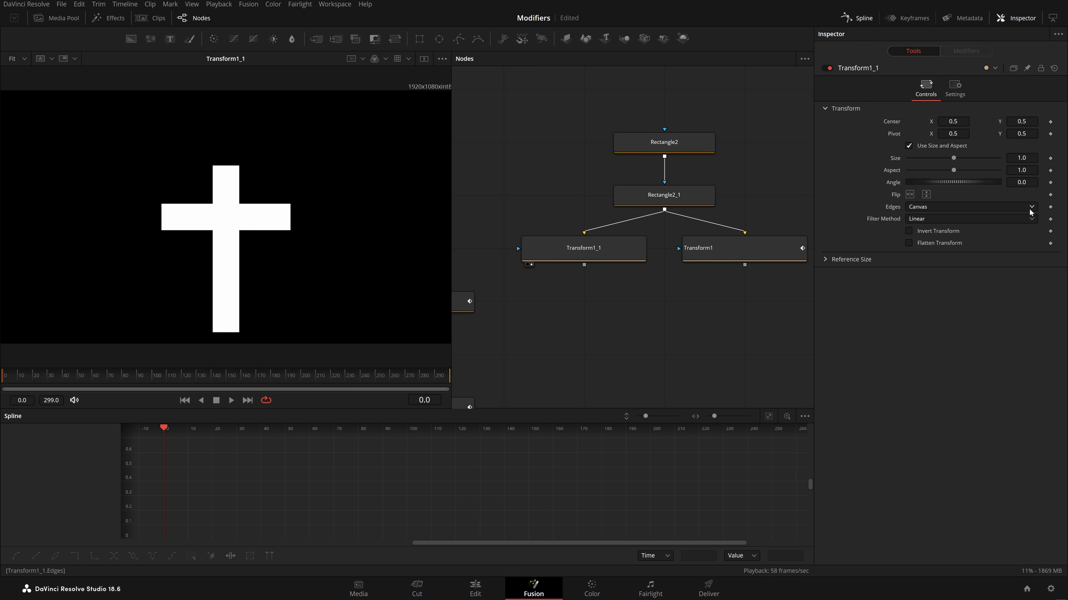
Step: Apply a Shake modifier to the Size of Transform1_1 and play the result
{"action": "right_click", "coordinate": [895, 163]}
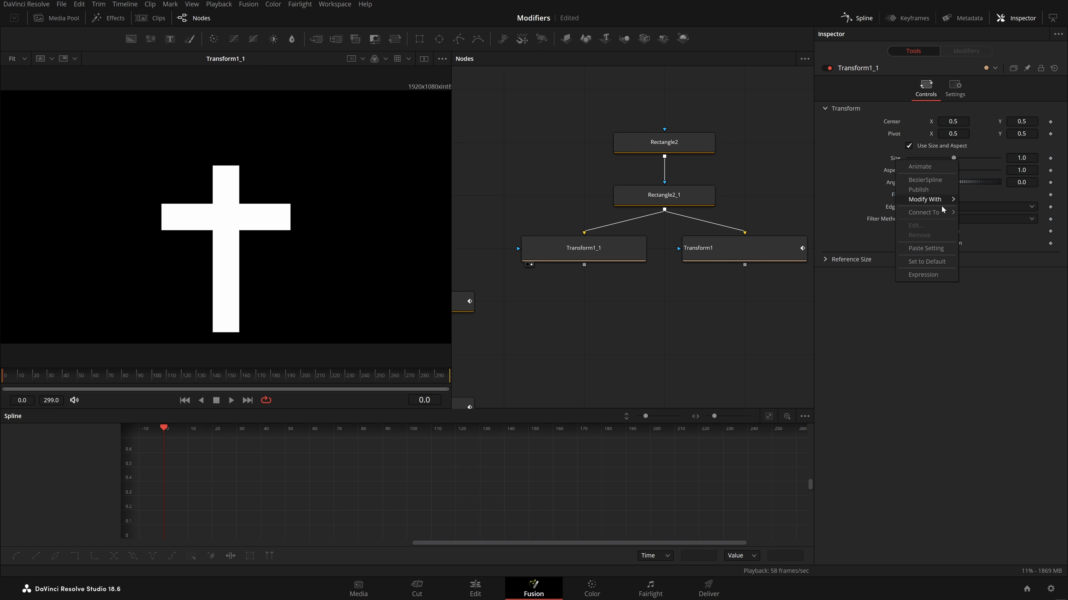
{"action": "mouse_move", "coordinate": [947, 202]}
{"action": "left_click", "coordinate": [979, 354]}
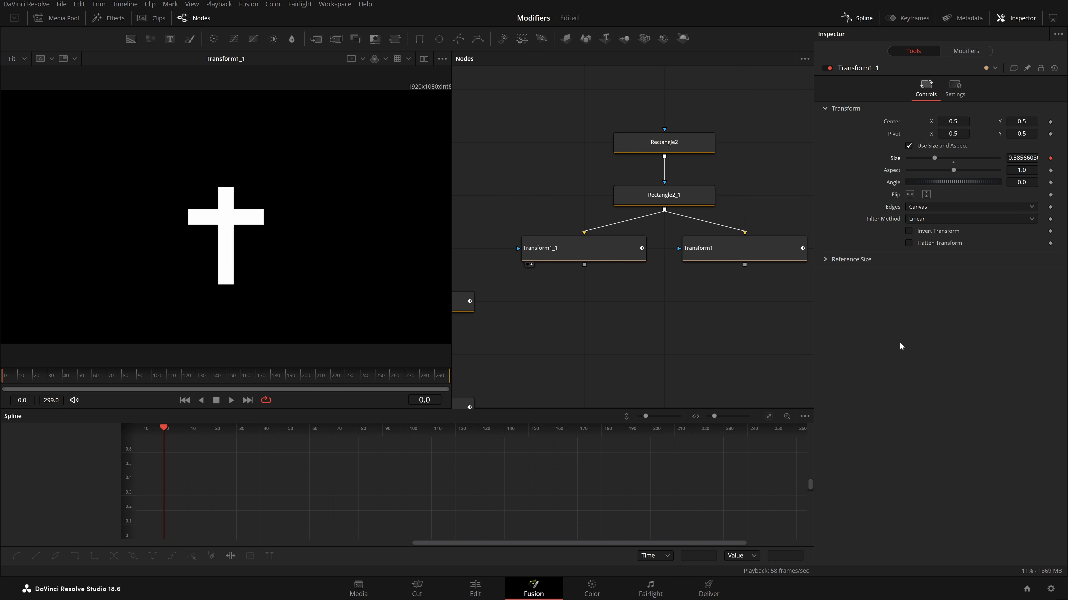
{"action": "left_click", "coordinate": [584, 258]}
{"action": "key", "text": "space"}
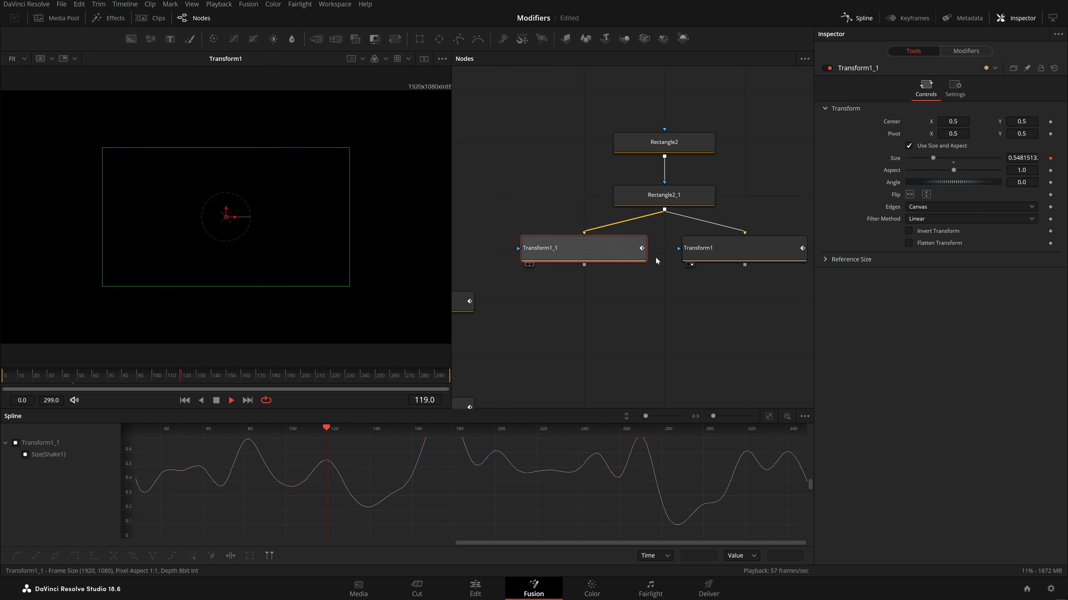
Step: Compare both transforms, fit Transform1's Perturb curves in the spline graph, and hide its Angle curve
{"action": "left_click", "coordinate": [748, 247]}
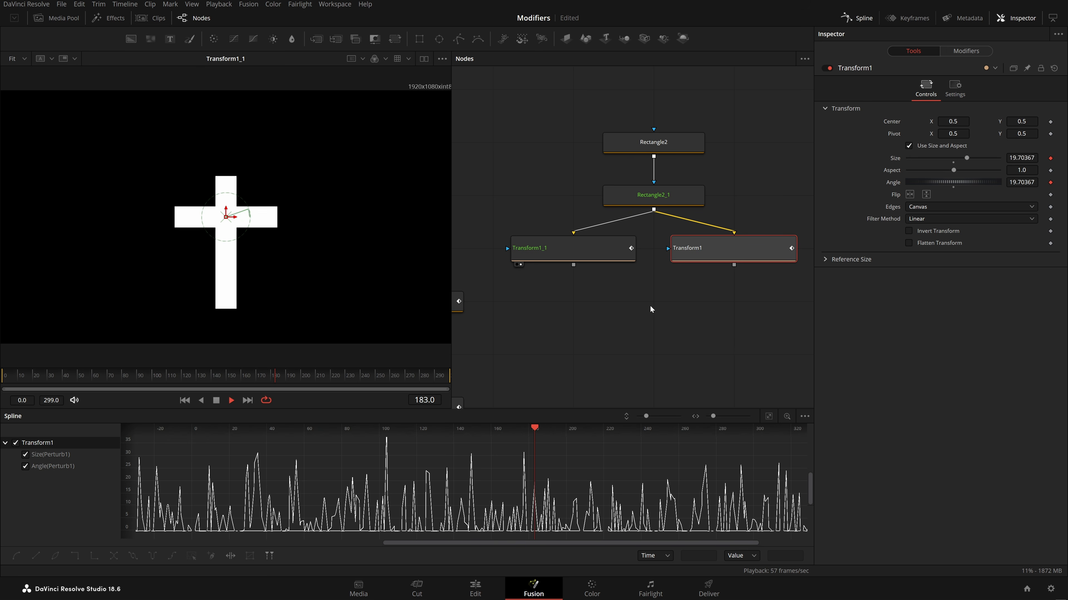
{"action": "left_click", "coordinate": [608, 253]}
{"action": "left_click", "coordinate": [706, 250]}
{"action": "left_click", "coordinate": [772, 417]}
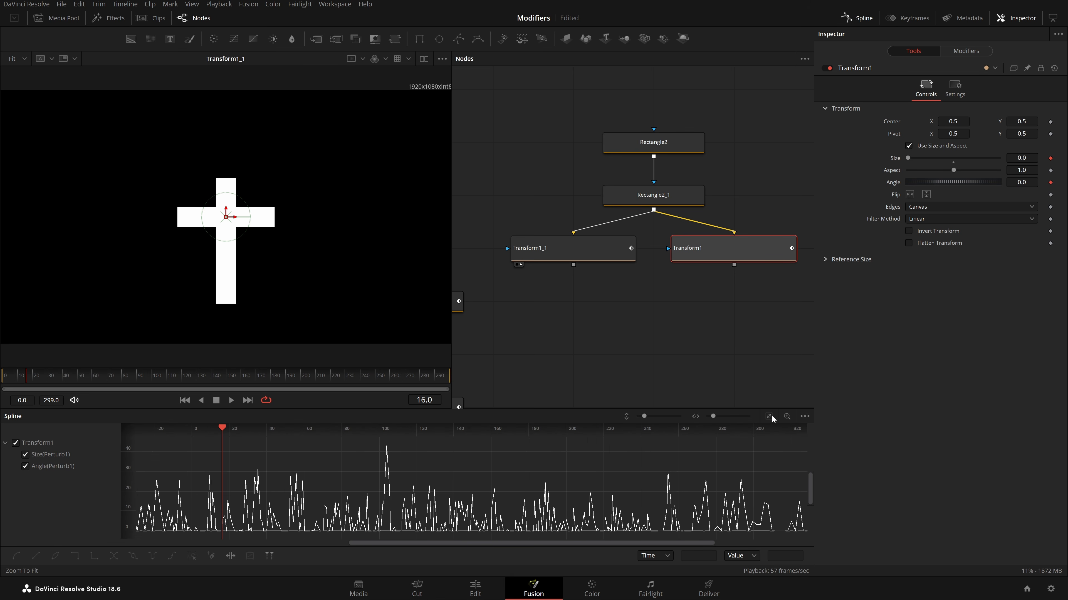
{"action": "left_click", "coordinate": [26, 466]}
Step: Fit Transform1_1's Shake curve for Size in the spline graph, play it, and open the Shake modifier's controls
{"action": "left_click", "coordinate": [565, 253]}
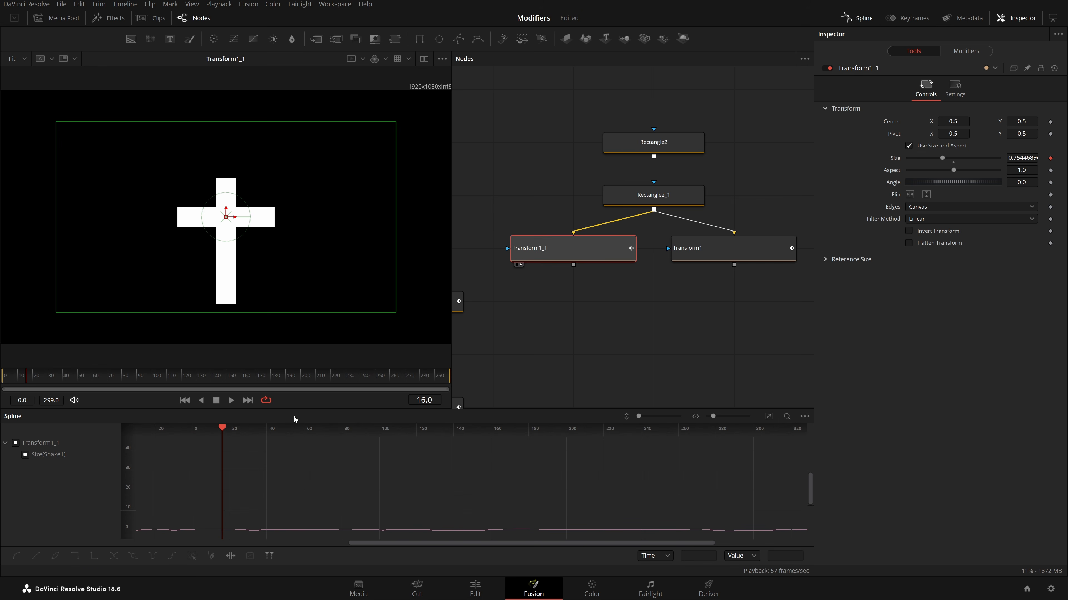
{"action": "left_click", "coordinate": [769, 416]}
{"action": "key", "text": "space"}
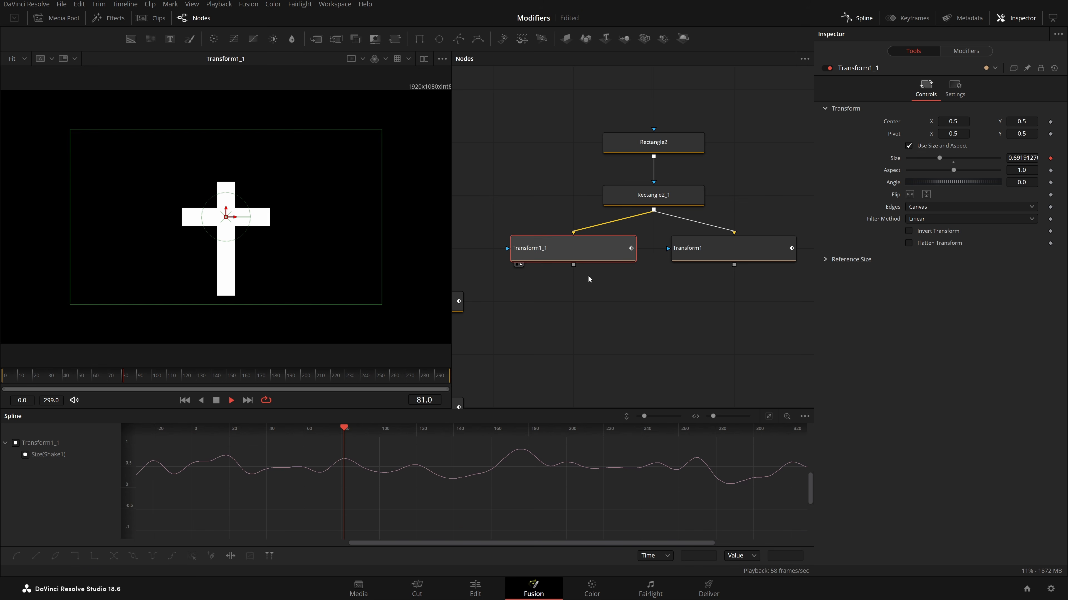
{"action": "left_click", "coordinate": [969, 52]}
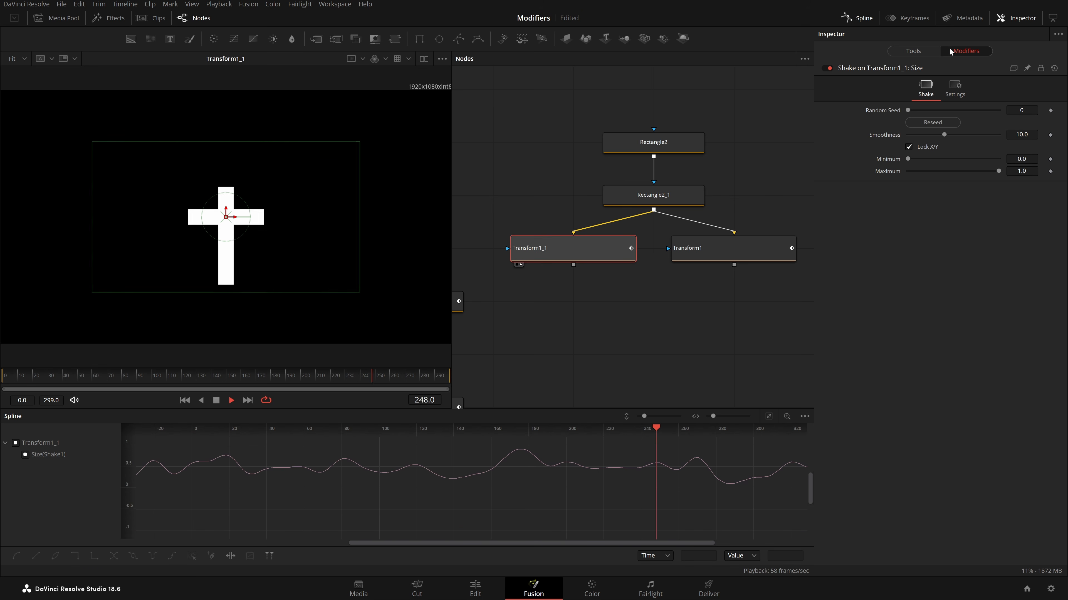
Step: Reseed the Shake modifier on Transform1_1's Size several times during playback to vary its curve
{"action": "left_click", "coordinate": [919, 123]}
{"action": "left_click", "coordinate": [926, 123]}
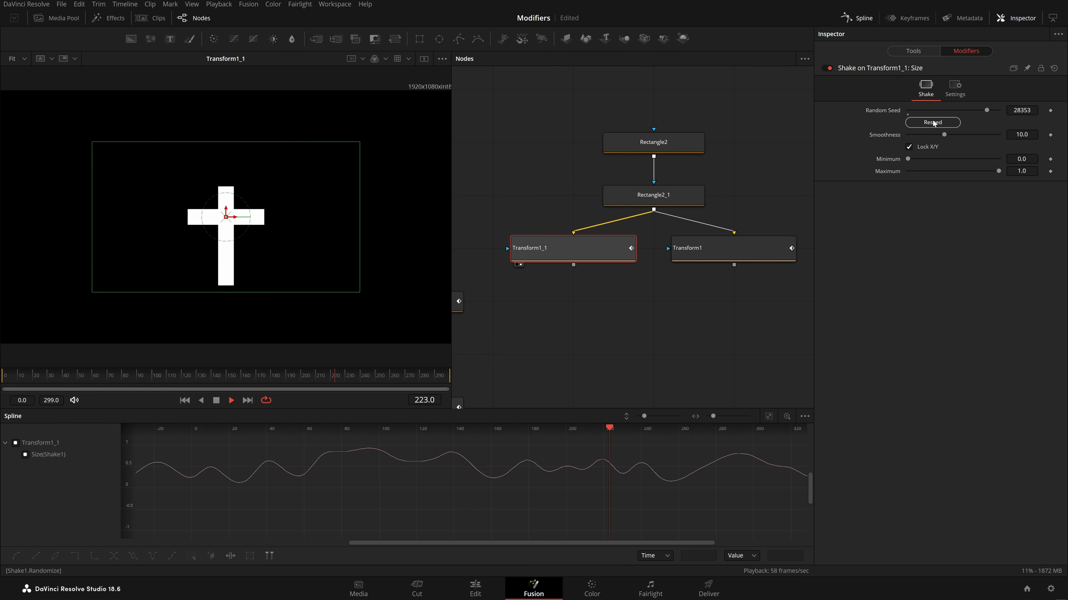
{"action": "left_click", "coordinate": [933, 122]}
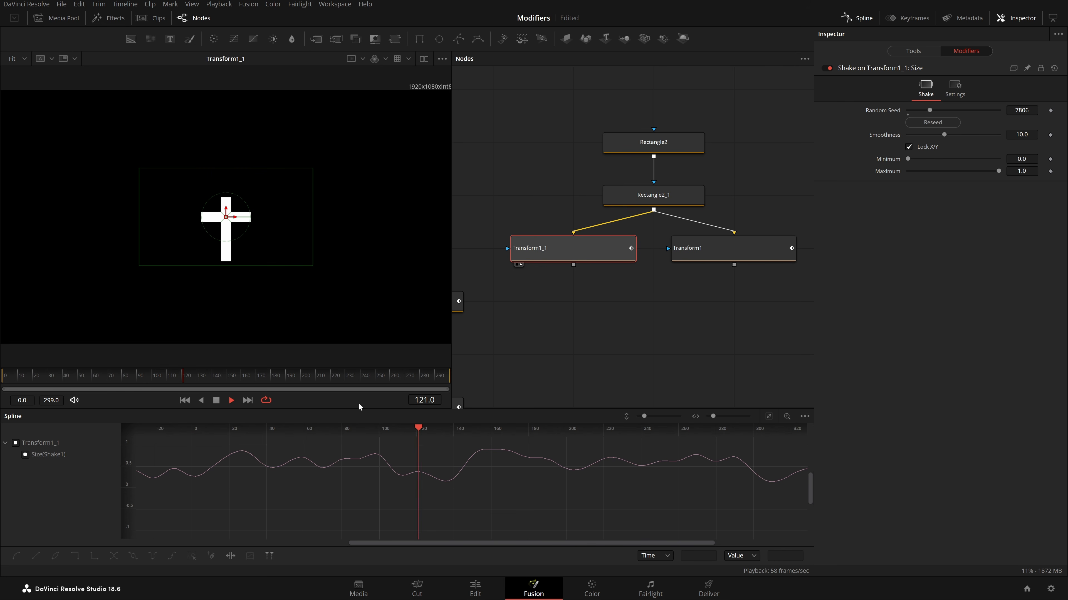
Step: Compare a Shake Smoothness of 25 with Transform1's Perturb curves, and set Transform1_1's Smoothness to 7.22
{"action": "left_click_drag", "start_coordinate": [943, 135], "coordinate": [1005, 153]}
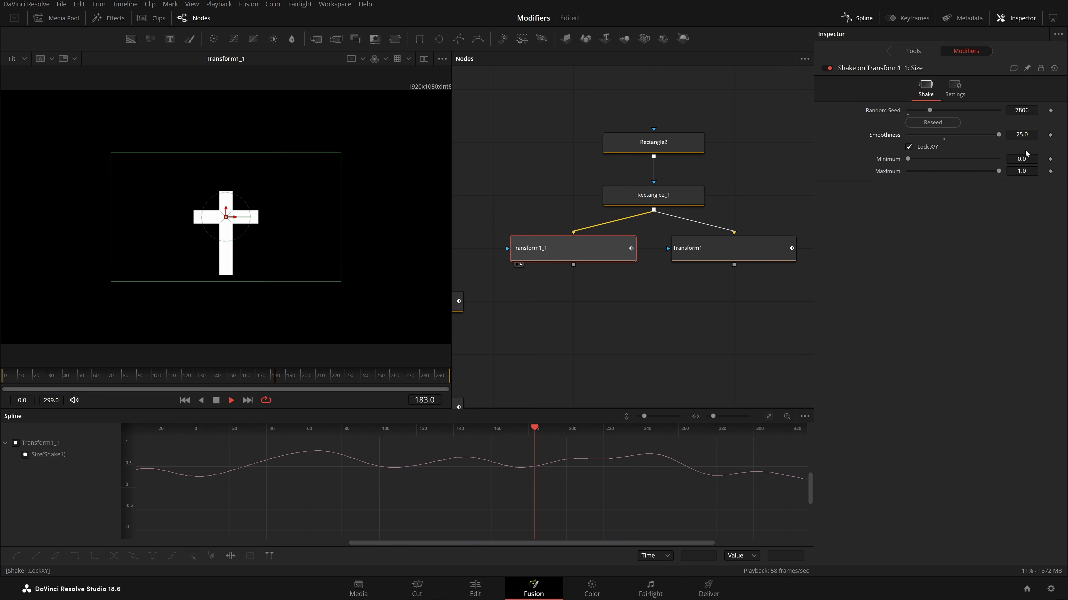
{"action": "left_click", "coordinate": [714, 250]}
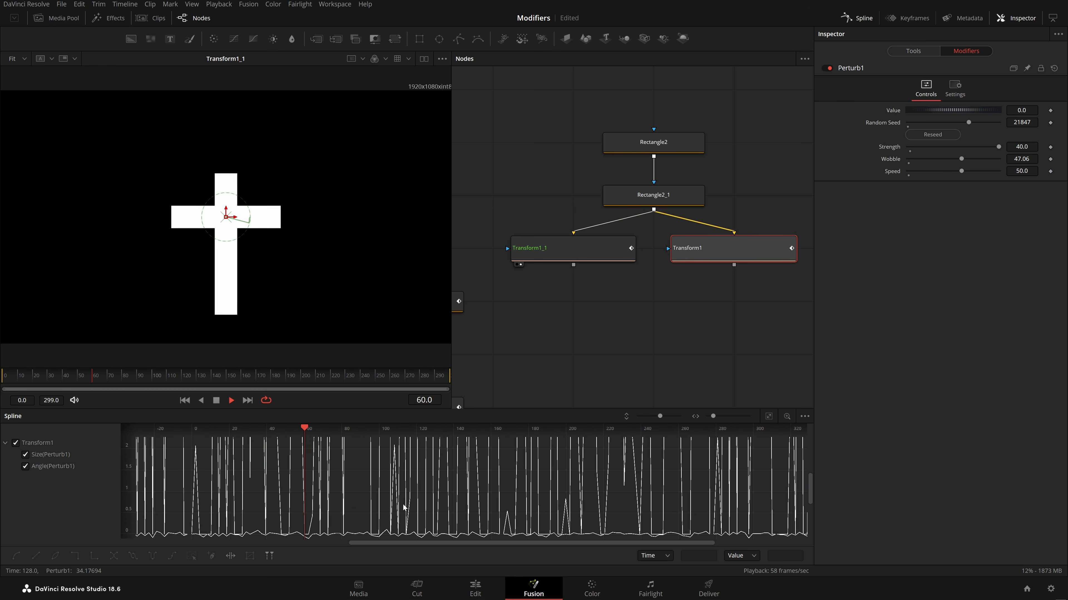
{"action": "left_click", "coordinate": [595, 255]}
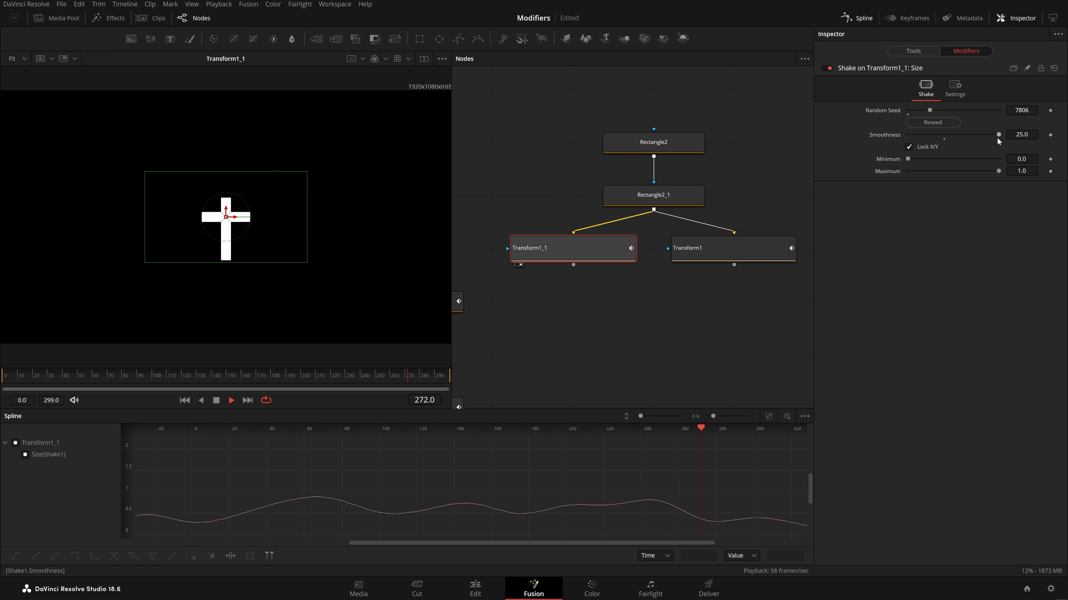
{"action": "left_click_drag", "start_coordinate": [998, 134], "coordinate": [936, 135]}
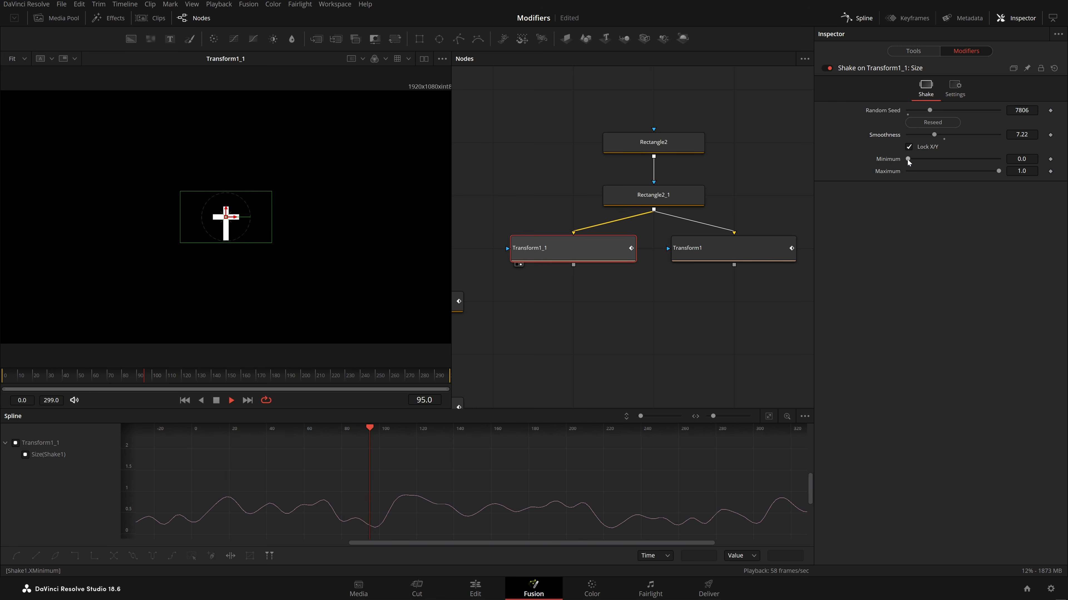
Step: Try a narrow Shake range with Minimum 0.31, testing a Maximum of 0.0 and a Maximum of 0.316
{"action": "left_click_drag", "start_coordinate": [908, 160], "coordinate": [935, 160]}
{"action": "left_click_drag", "start_coordinate": [998, 171], "coordinate": [896, 190]}
{"action": "left_click_drag", "start_coordinate": [877, 194], "coordinate": [892, 197]}
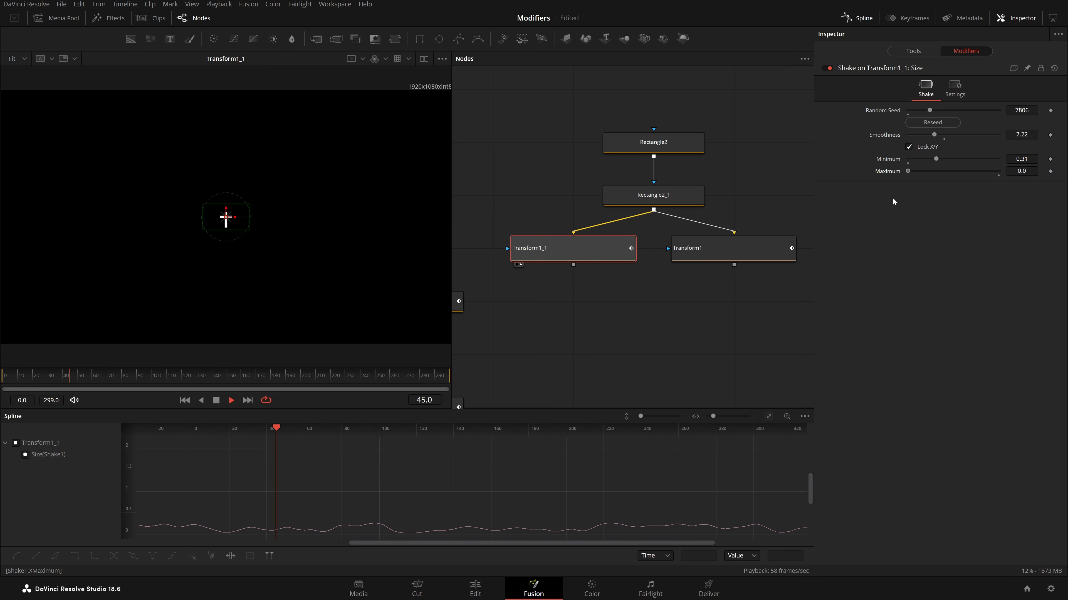
{"action": "left_click_drag", "start_coordinate": [893, 198], "coordinate": [936, 195]}
Step: Set the Shake's Minimum to 0.5 and examine the resulting Size curve in the spline graph
{"action": "double_click", "coordinate": [1021, 159]}
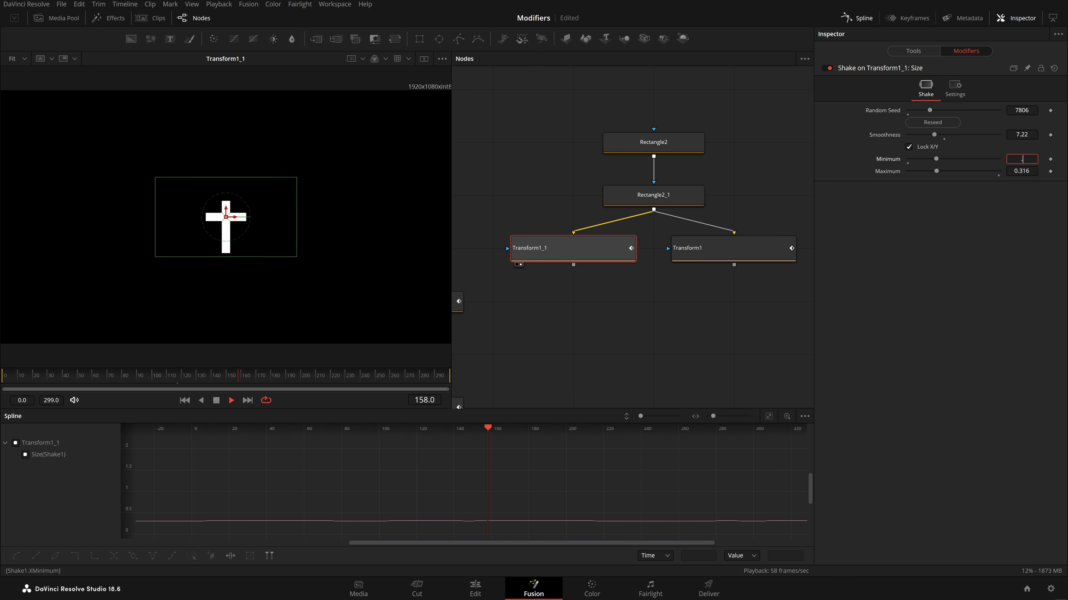
{"action": "type", "text": "0.5"}
{"action": "key", "text": "Tab"}
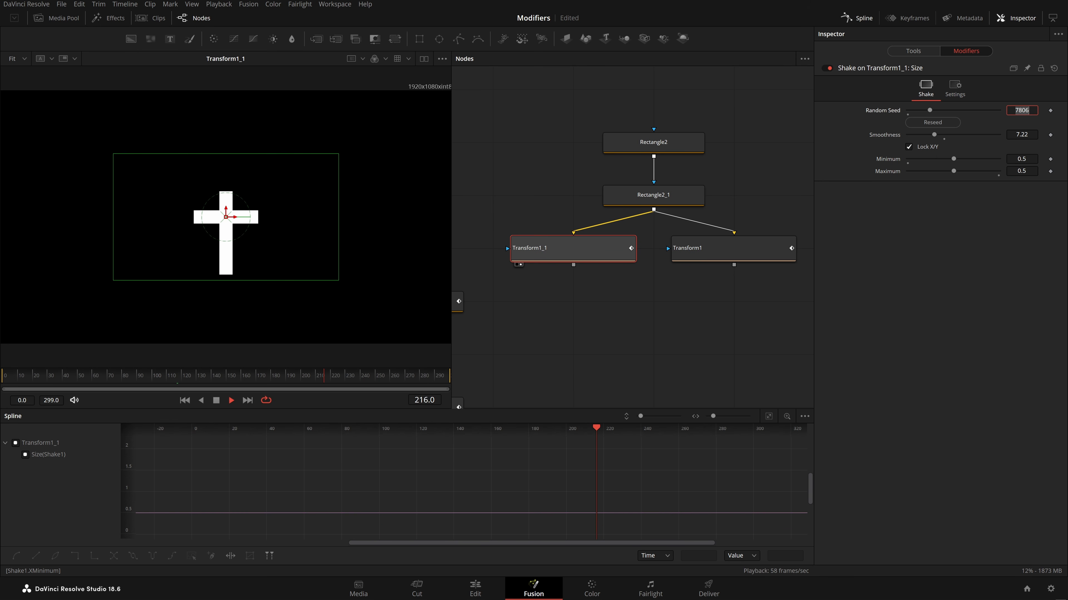
{"action": "left_click_drag", "start_coordinate": [138, 495], "coordinate": [435, 528]}
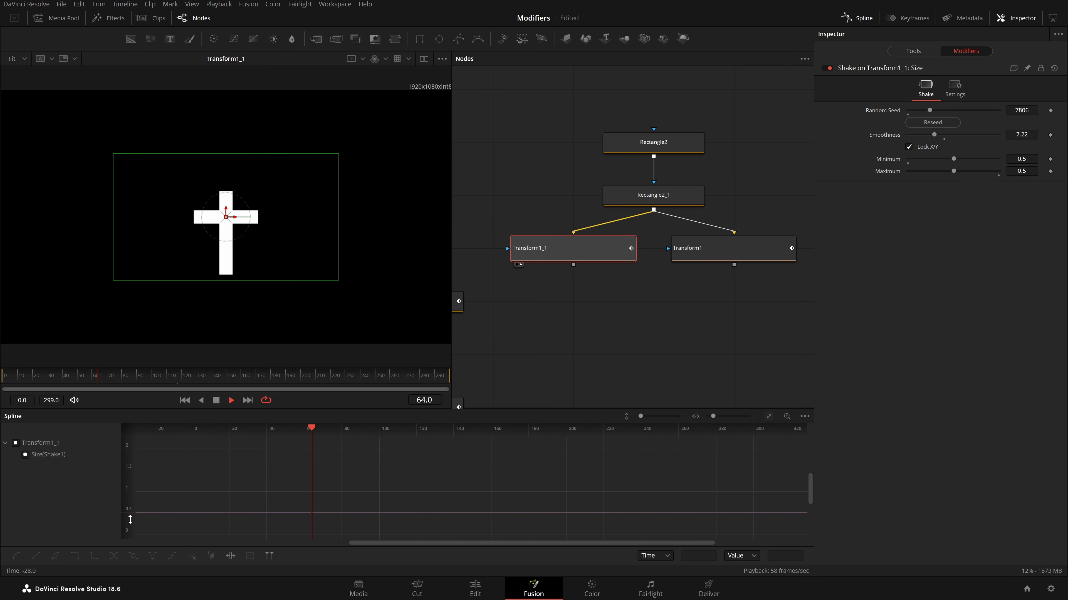
{"action": "left_click_drag", "start_coordinate": [126, 502], "coordinate": [187, 448]}
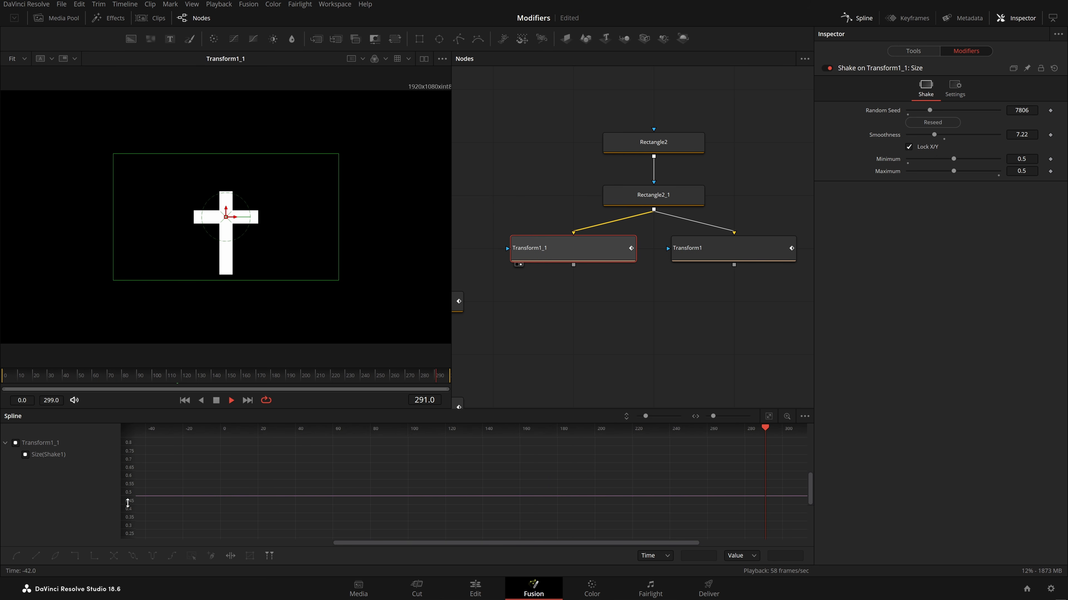
{"action": "left_click_drag", "start_coordinate": [128, 503], "coordinate": [134, 508]}
{"action": "left_click_drag", "start_coordinate": [138, 537], "coordinate": [174, 512]}
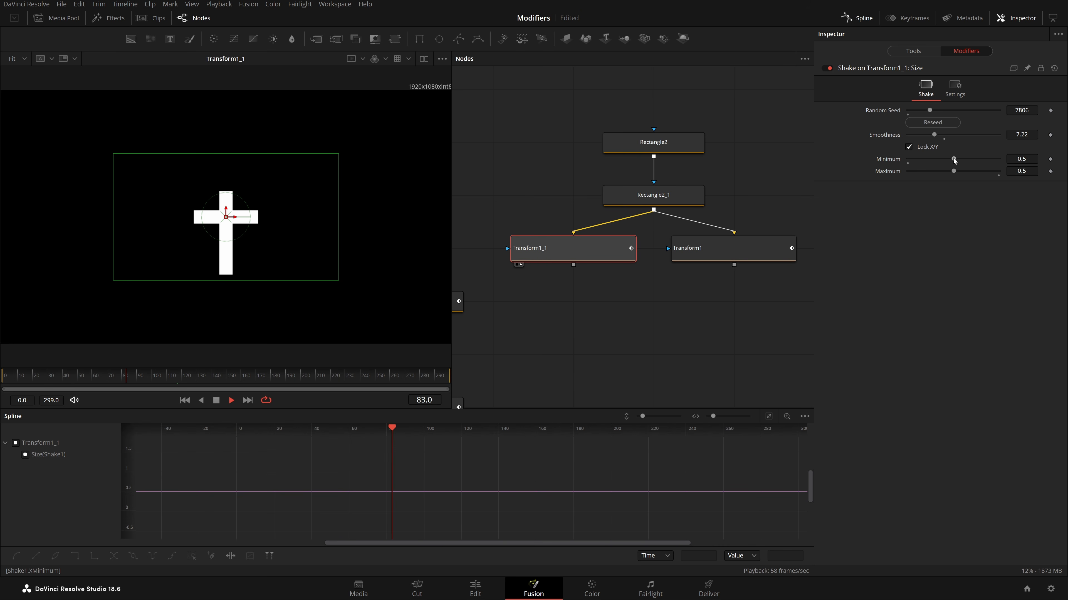
Step: Widen the Shake range back to a Minimum of 0.0 and a Maximum of 1.0
{"action": "left_click_drag", "start_coordinate": [954, 160], "coordinate": [859, 172]}
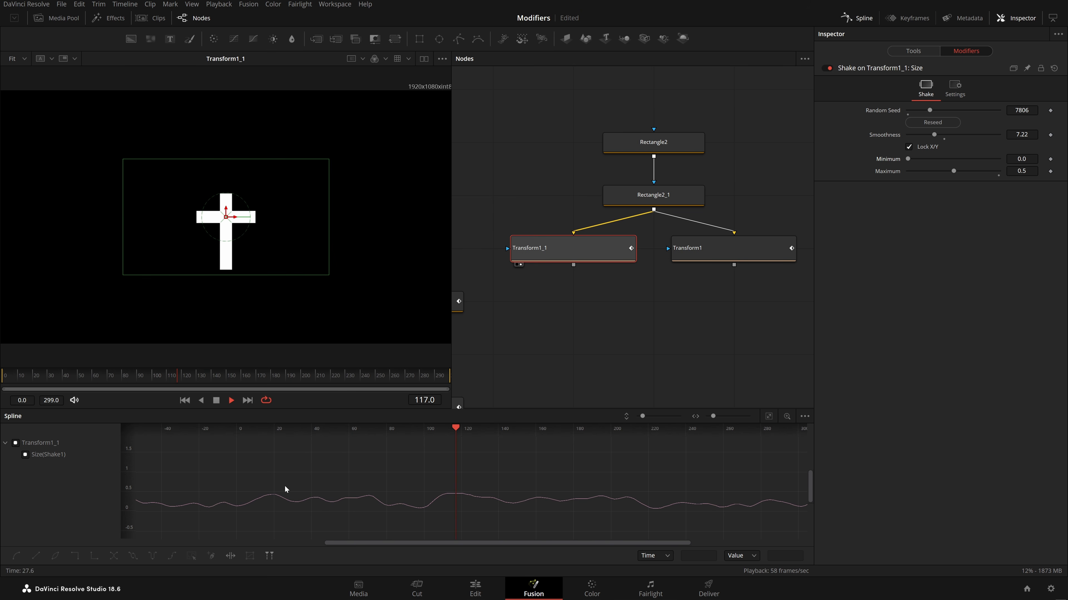
{"action": "left_click_drag", "start_coordinate": [952, 172], "coordinate": [1035, 189]}
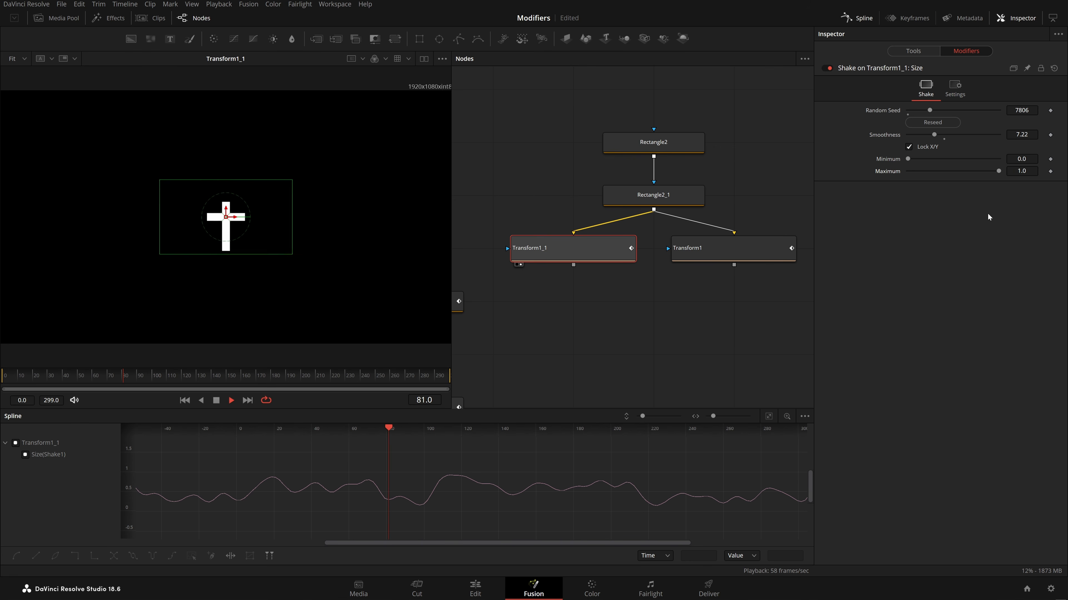
Step: Unlock X/Y on the Shake and try X Minimum 0.797, X Maximum 0.84, Y Minimum 0.16 and Y Maximum 0.198
{"action": "left_click", "coordinate": [920, 147]}
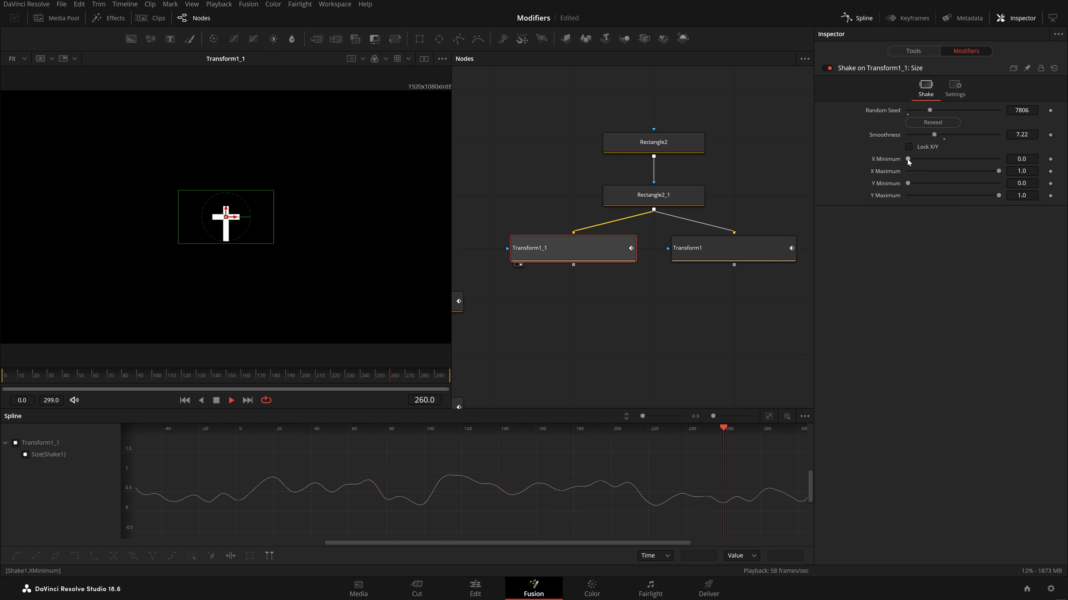
{"action": "left_click_drag", "start_coordinate": [908, 159], "coordinate": [985, 171]}
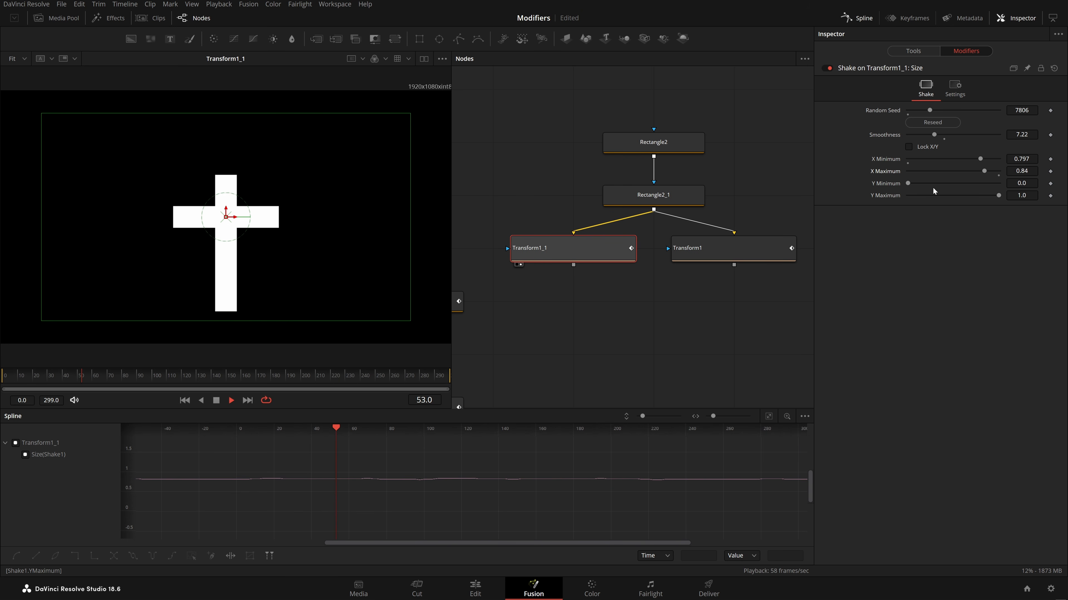
{"action": "mouse_move", "coordinate": [908, 184]}
{"action": "left_mouse_down"}
{"action": "mouse_move", "coordinate": [957, 199]}
{"action": "mouse_move", "coordinate": [911, 197]}
{"action": "mouse_move", "coordinate": [922, 183]}
{"action": "left_mouse_up"}
{"action": "left_click_drag", "start_coordinate": [911, 196], "coordinate": [925, 196]}
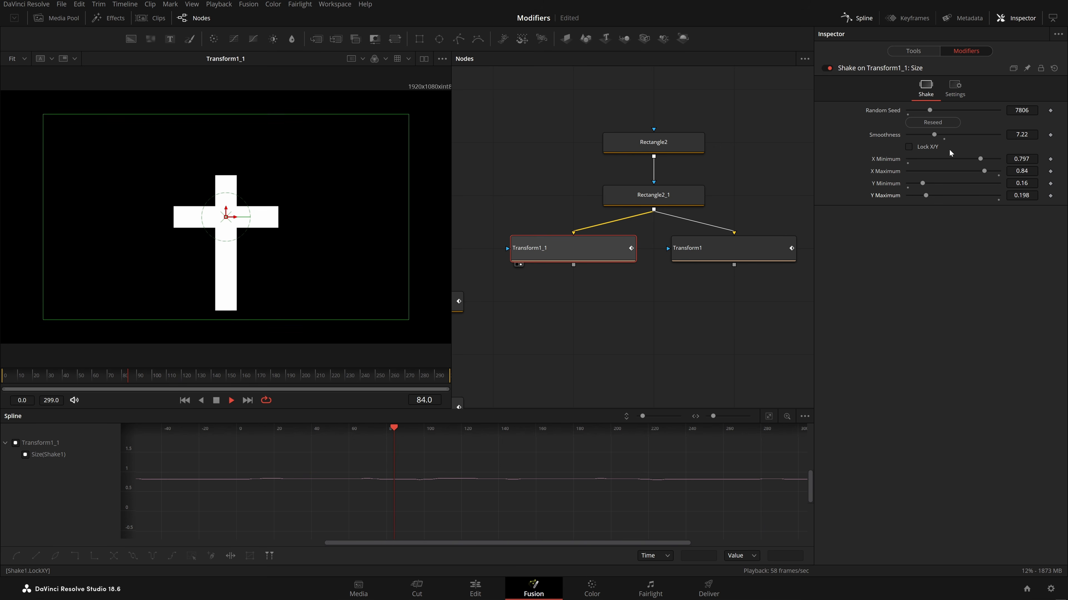
Step: Lock the Shake's X/Y again and restore its Minimum to 0.0 and Maximum to 1.0
{"action": "left_click", "coordinate": [924, 146]}
{"action": "left_click_drag", "start_coordinate": [978, 157], "coordinate": [885, 172]}
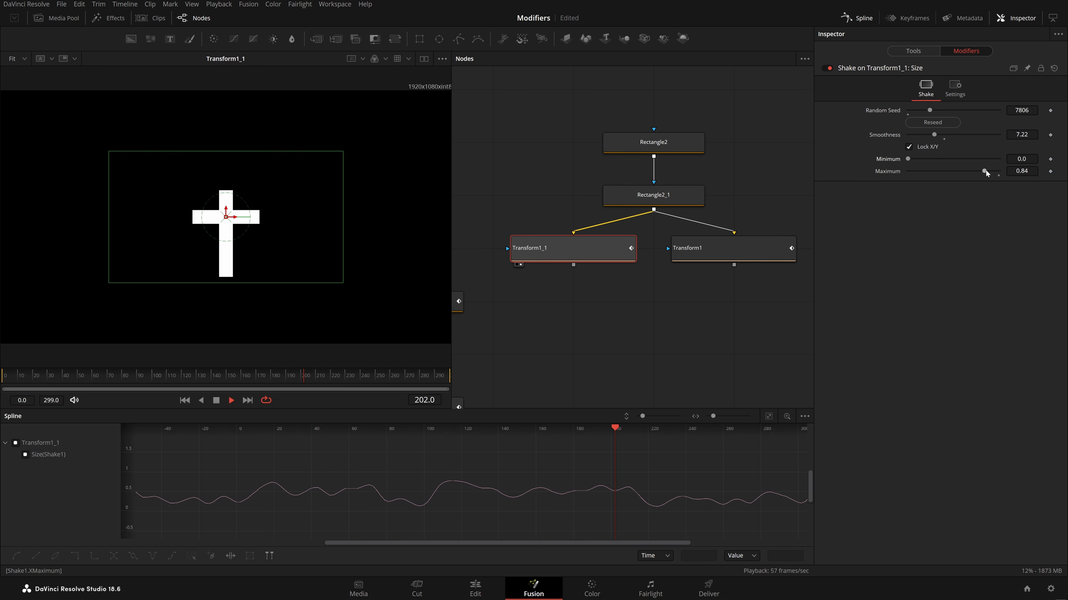
{"action": "left_click_drag", "start_coordinate": [984, 171], "coordinate": [998, 171]}
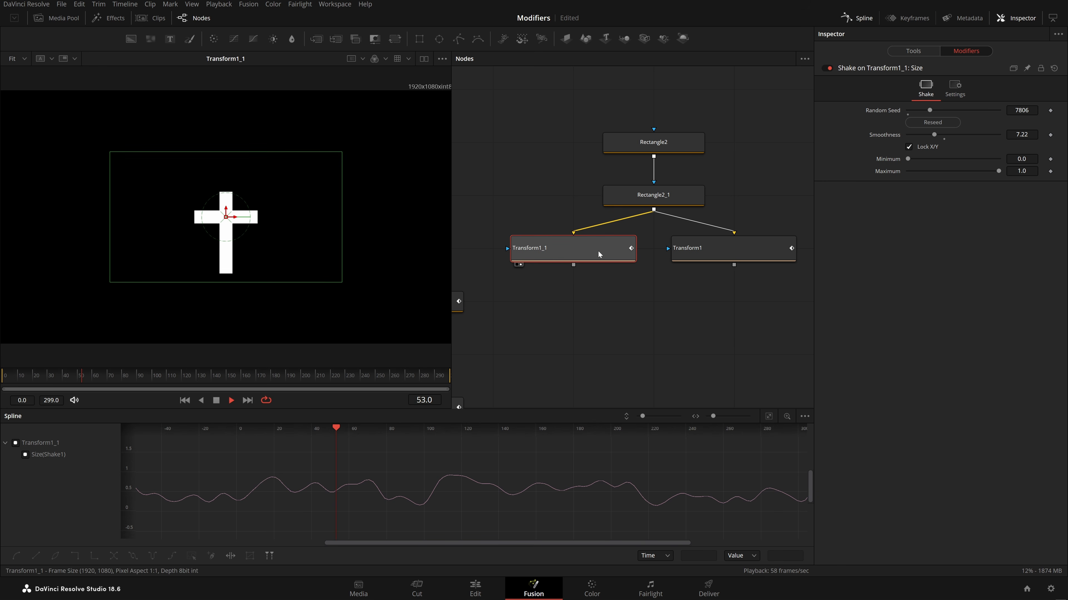
Step: View the Shake modifier's general settings, return to Transform1_1's transform controls, and deselect the node
{"action": "left_click", "coordinate": [956, 86]}
{"action": "left_click", "coordinate": [921, 89]}
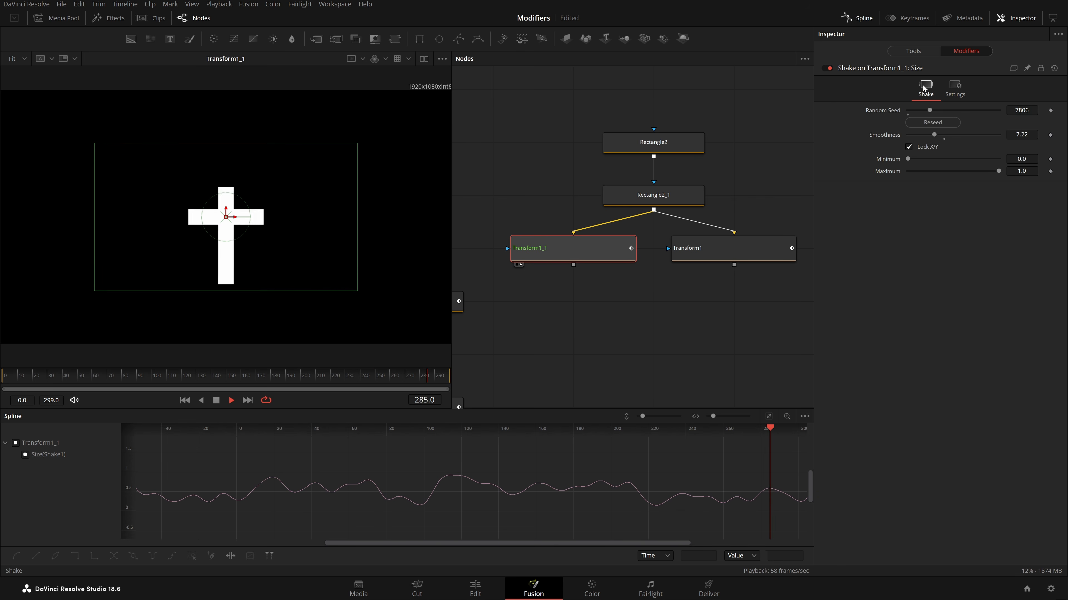
{"action": "left_click", "coordinate": [911, 51]}
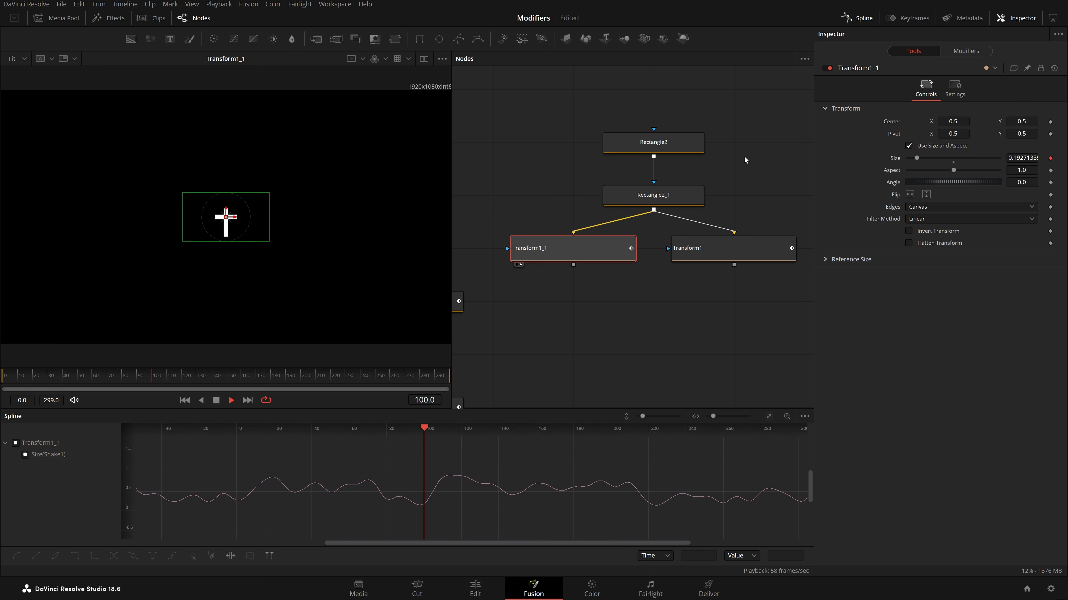
{"action": "left_click_drag", "start_coordinate": [745, 114], "coordinate": [731, 163]}
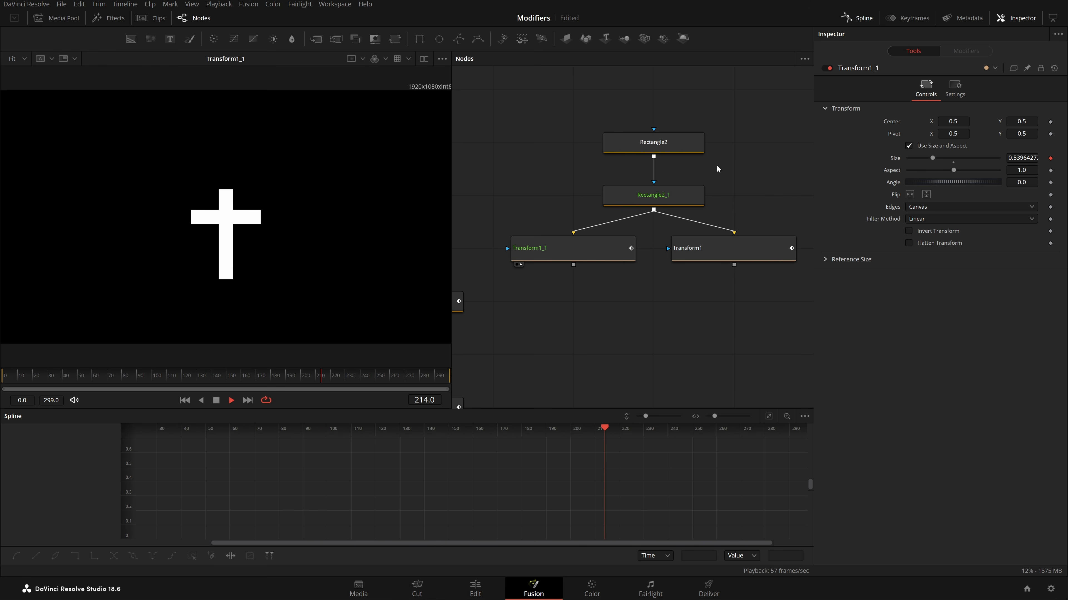